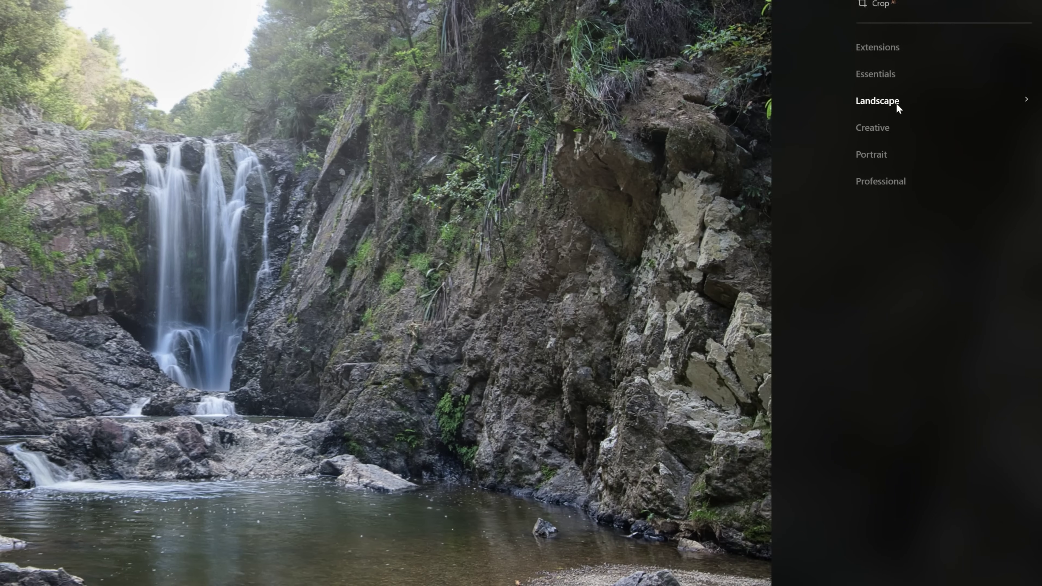
# Step: Expand the Landscape tool group for the PIROA-FALLS waterfall photo
pyautogui.click(925, 145)
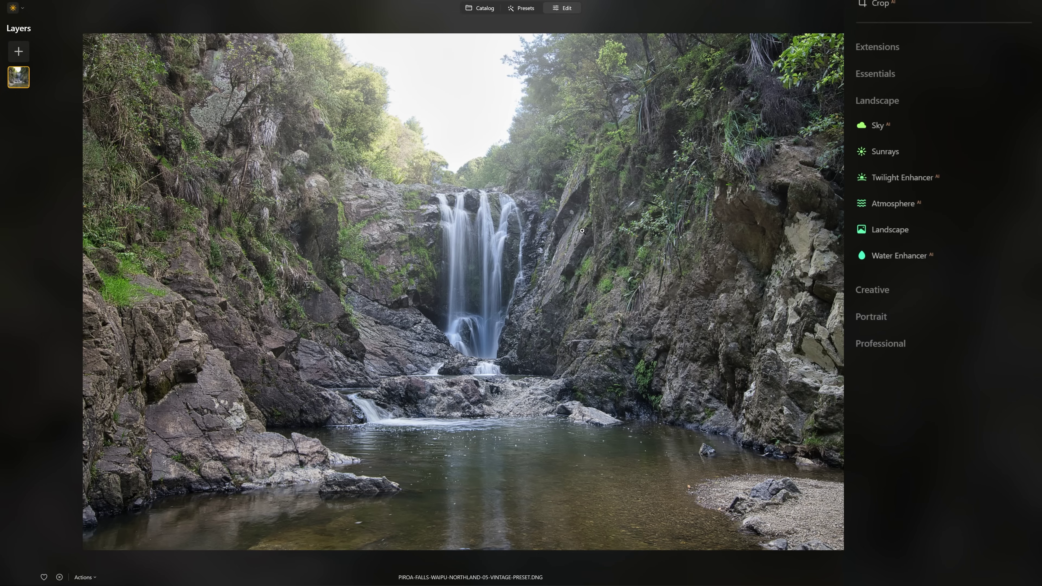
# Step: Expand Water Enhancer under Landscape to reveal its Amount, colour and tone sliders
pyautogui.click(939, 258)
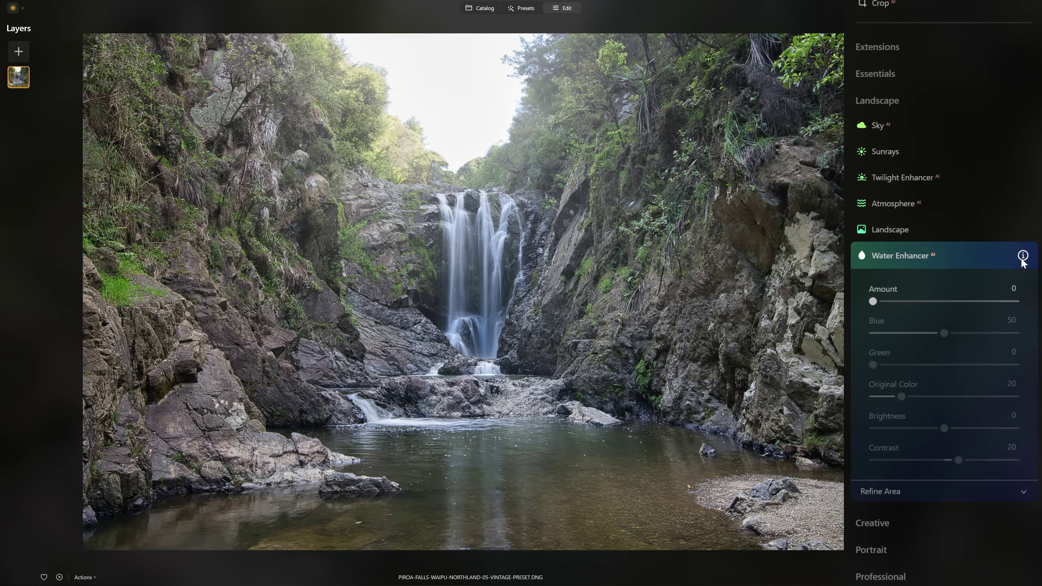
pyautogui.moveTo(1022, 259)
# Step: Raise the Water Enhancer Amount to 100
pyautogui.moveTo(877, 299); pyautogui.dragTo(1017, 303)
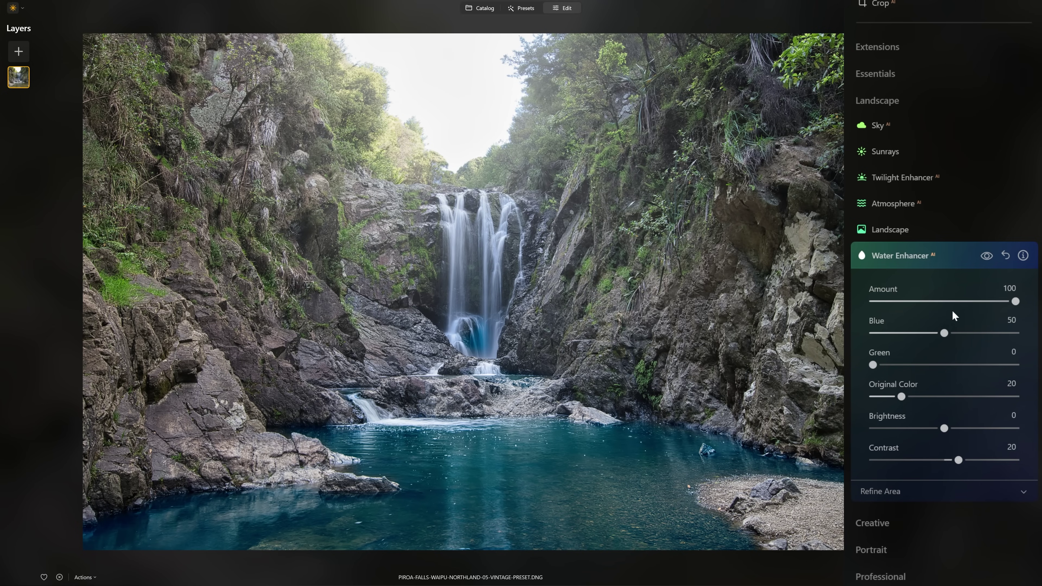
pyautogui.moveTo(638, 384)
pyautogui.moveTo(719, 367)
pyautogui.moveTo(639, 427)
pyautogui.moveTo(810, 409)
# Step: Set Green to 55 while keeping Blue at 50
pyautogui.moveTo(948, 335); pyautogui.dragTo(908, 336)
pyautogui.moveTo(970, 338); pyautogui.dragTo(924, 335)
pyautogui.moveTo(878, 366); pyautogui.dragTo(952, 368)
pyautogui.moveTo(959, 333); pyautogui.dragTo(946, 349)
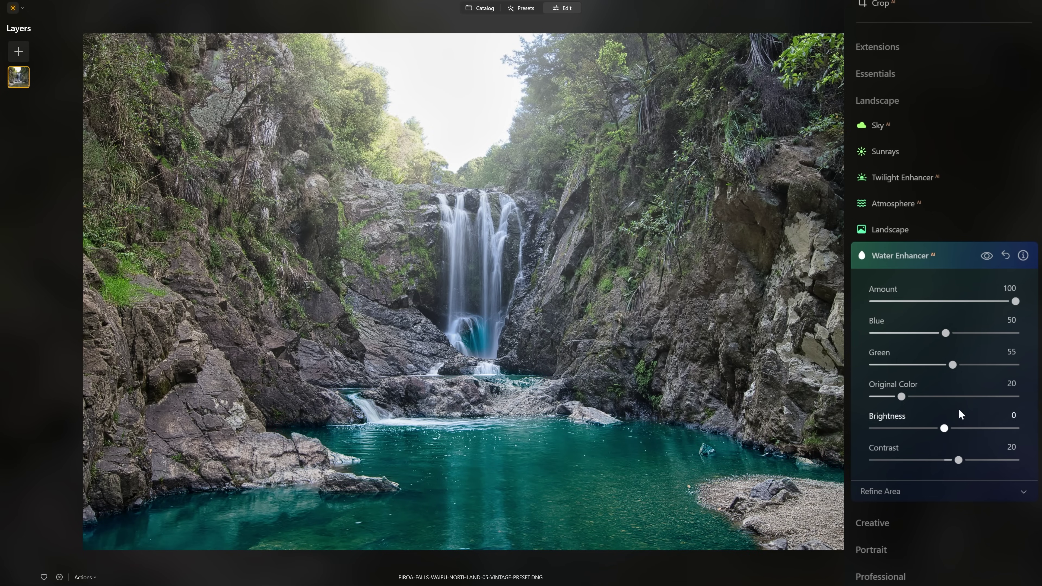
# Step: Set Original Color to 56 and compare with the effect hidden
pyautogui.moveTo(903, 399); pyautogui.dragTo(884, 401)
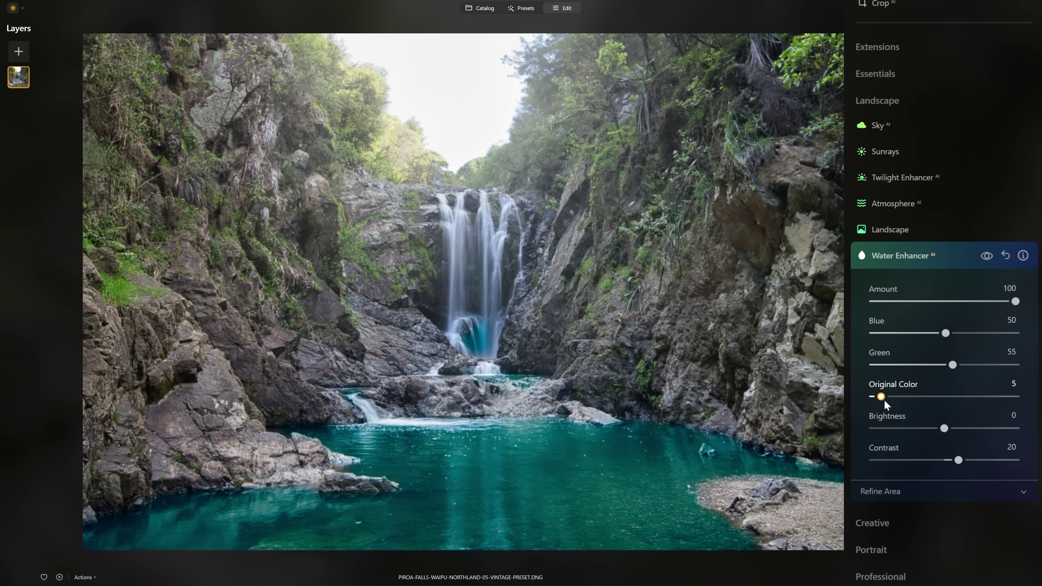
pyautogui.moveTo(1001, 388); pyautogui.dragTo(975, 414)
pyautogui.moveTo(974, 397)
pyautogui.mouseDown()
pyautogui.moveTo(946, 403)
pyautogui.moveTo(958, 404)
pyautogui.mouseUp()
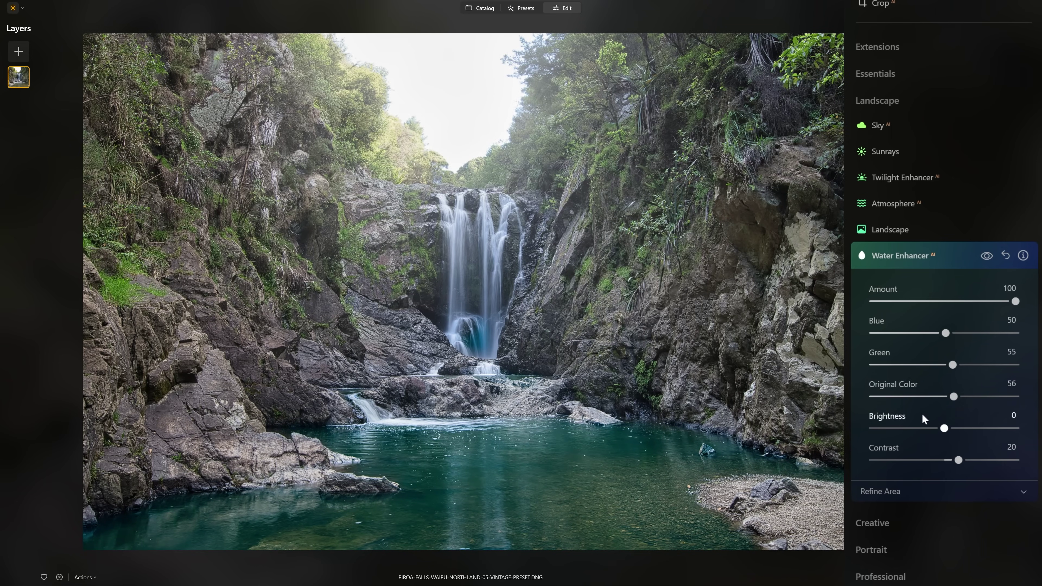
pyautogui.click(985, 258)
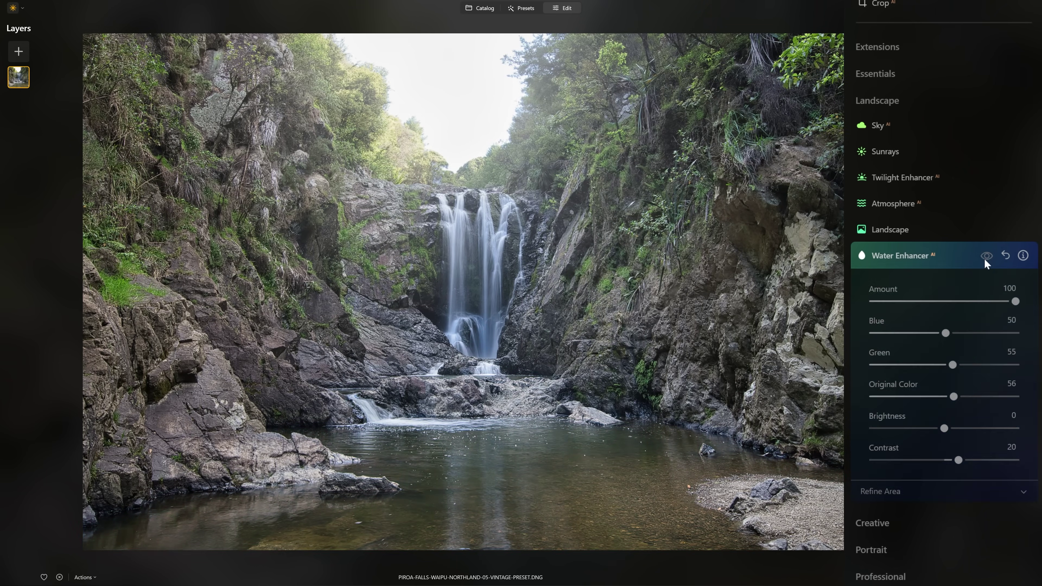
# Step: Re-enable Water Enhancer and try higher Brightness values up to 47
pyautogui.click(985, 259)
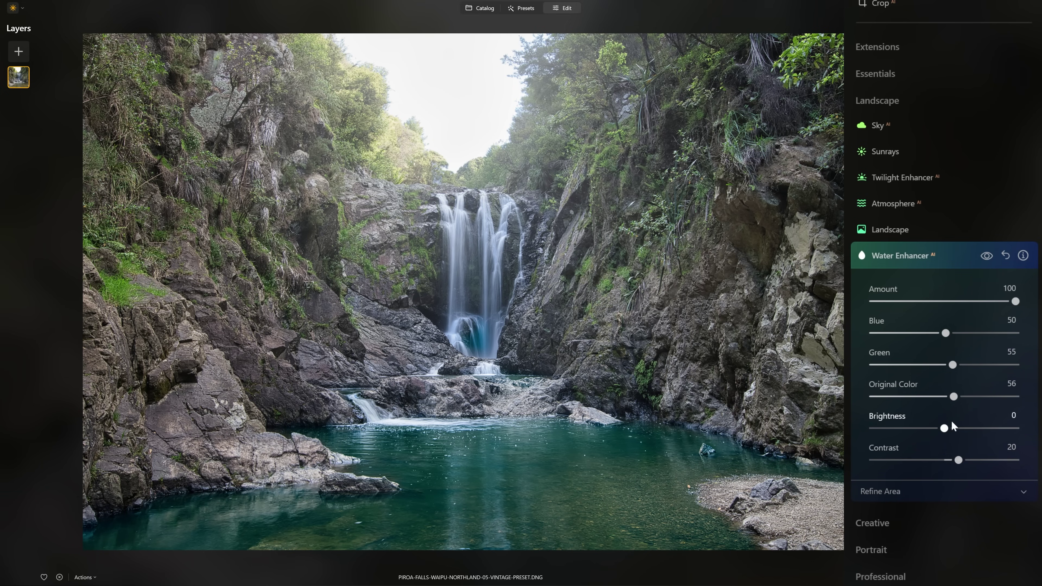
pyautogui.moveTo(944, 430); pyautogui.dragTo(966, 431)
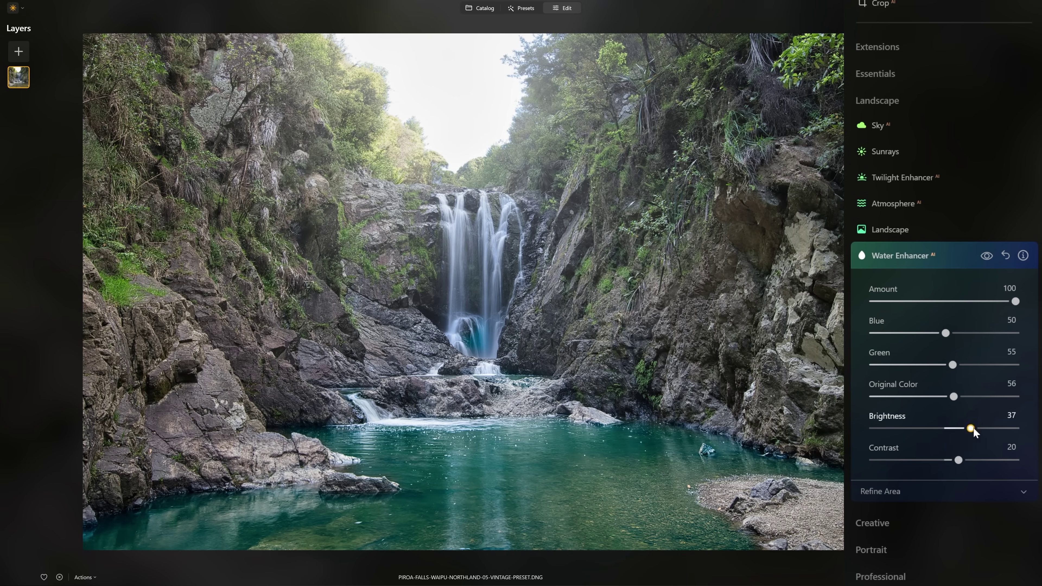
pyautogui.moveTo(974, 429)
pyautogui.mouseDown()
pyautogui.moveTo(1016, 429)
pyautogui.moveTo(872, 429)
pyautogui.moveTo(958, 429)
pyautogui.mouseUp()
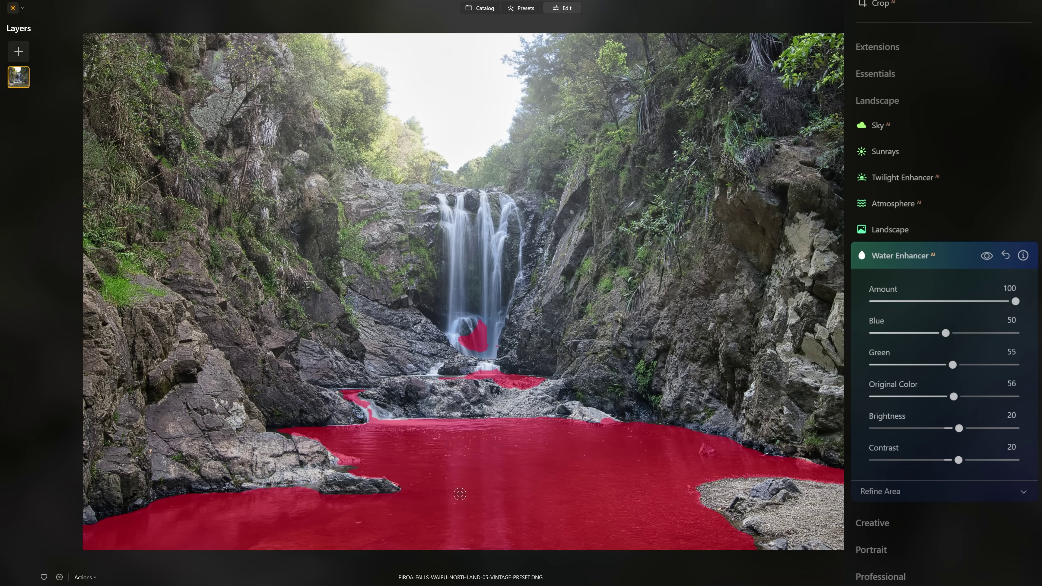
pyautogui.click(961, 431)
pyautogui.moveTo(967, 432); pyautogui.dragTo(971, 434)
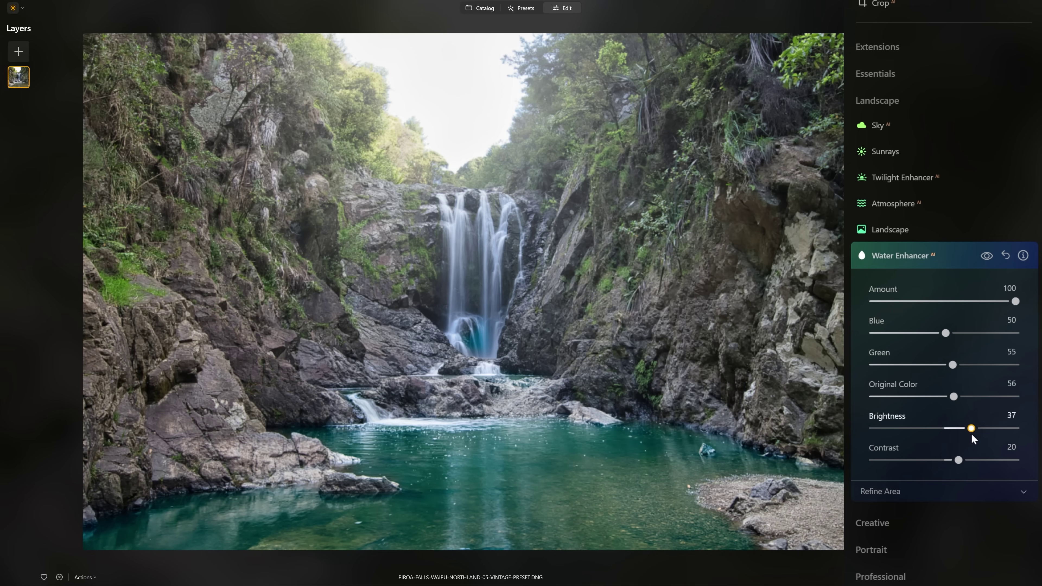
pyautogui.click(993, 258)
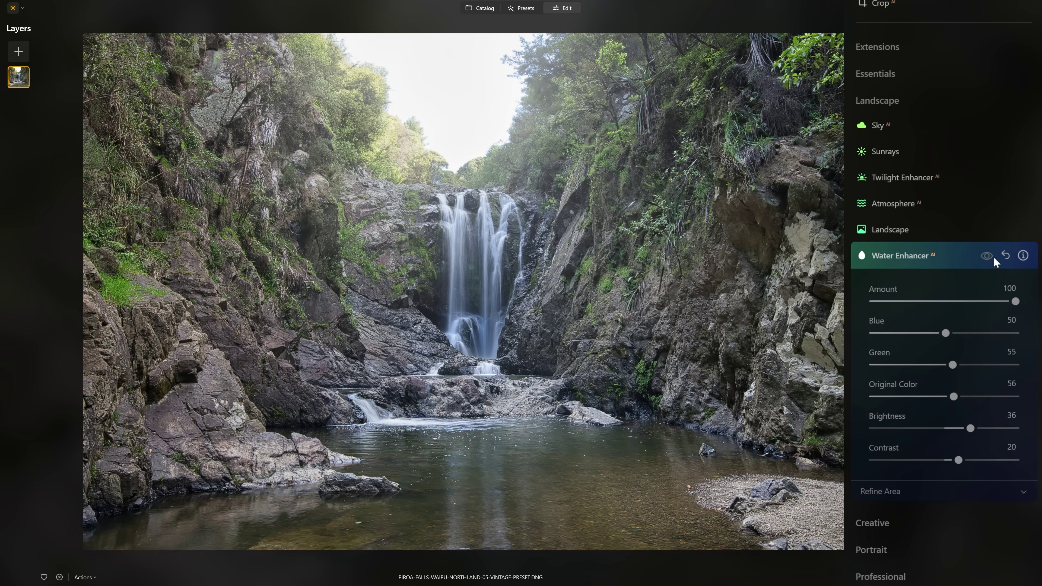
pyautogui.click(993, 259)
pyautogui.click(978, 428)
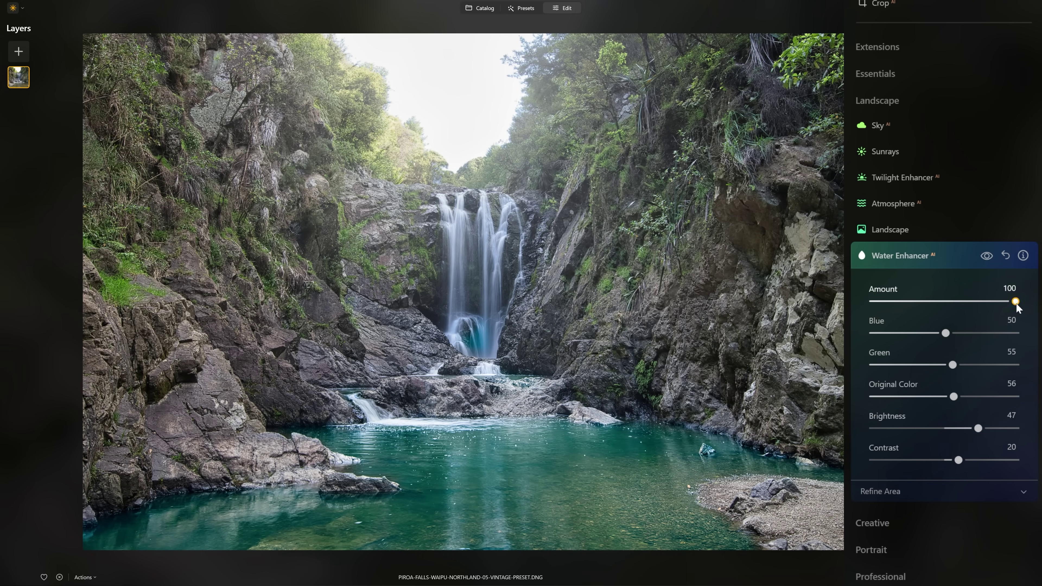
# Step: Test weaker Amount and different Contrast, then lower Brightness to 15
pyautogui.moveTo(1016, 304)
pyautogui.mouseDown()
pyautogui.moveTo(984, 311)
pyautogui.moveTo(1009, 300)
pyautogui.mouseUp()
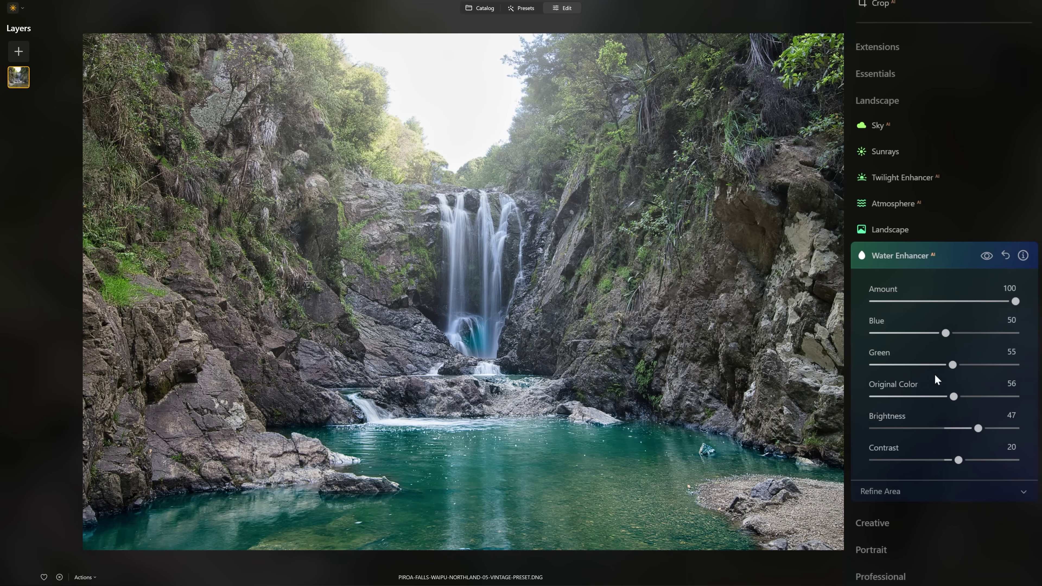
pyautogui.moveTo(965, 460); pyautogui.dragTo(1012, 465)
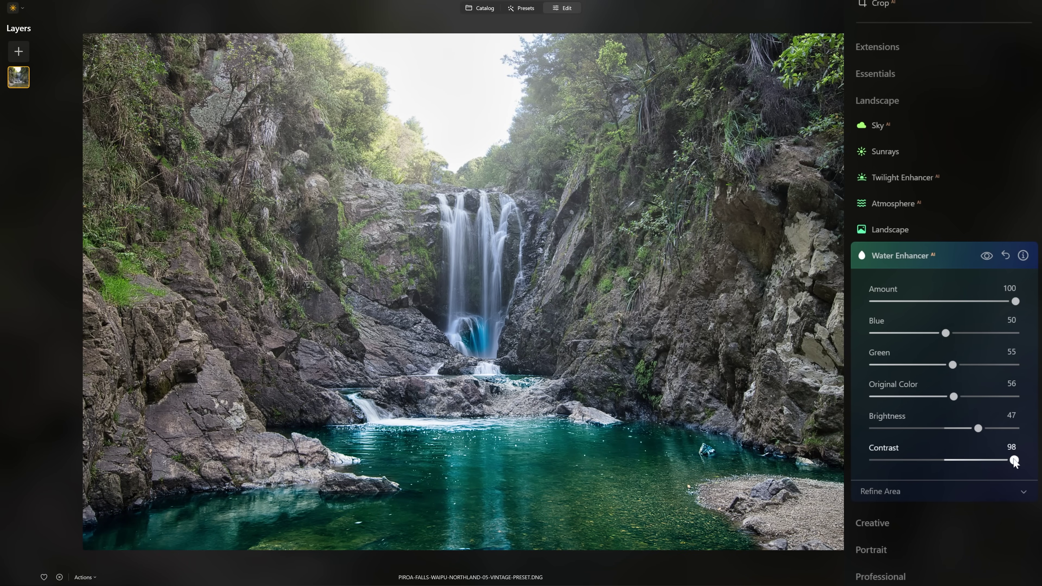
pyautogui.moveTo(1014, 461); pyautogui.dragTo(907, 469)
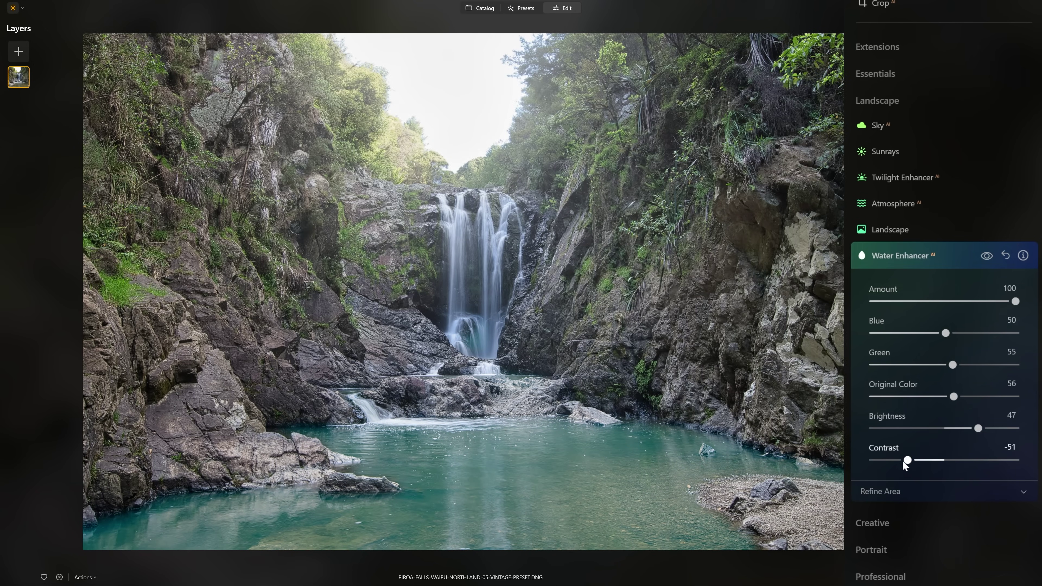
pyautogui.moveTo(977, 428); pyautogui.dragTo(954, 429)
# Step: Undo the contrast change and paint the water mask along the shoreline near the small rock
pyautogui.hotkey('ctrl', 'z')
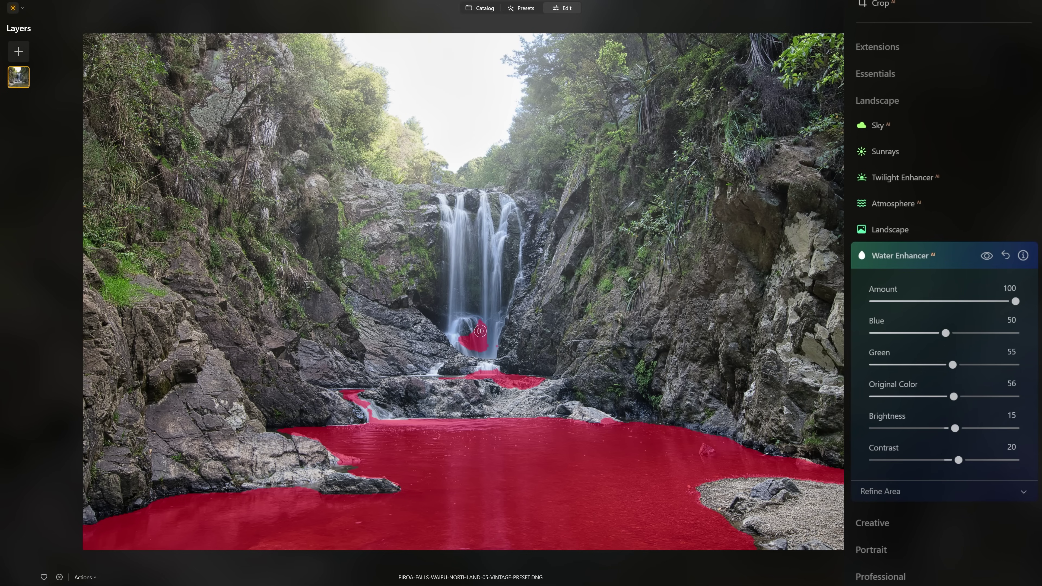
pyautogui.scroll(5, 724, 451)
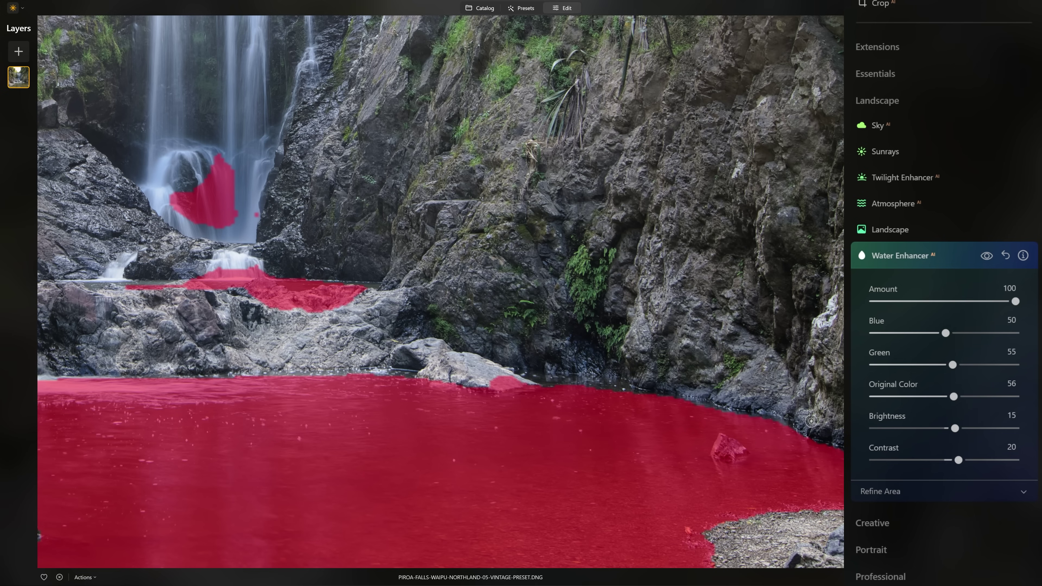
pyautogui.click(907, 491)
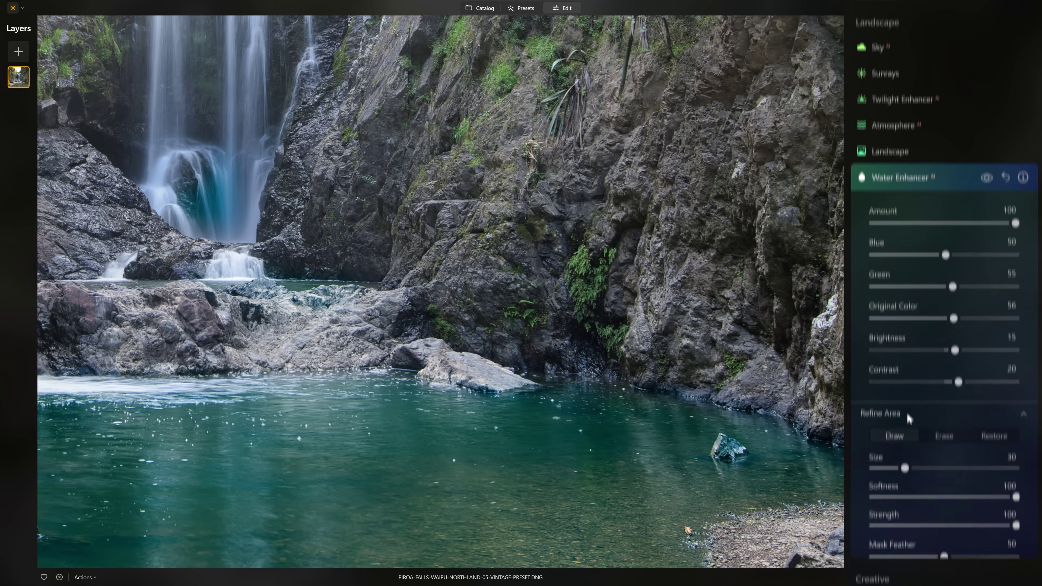
pyautogui.scroll(-1, 888, 385)
pyautogui.scroll(-1, 892, 382)
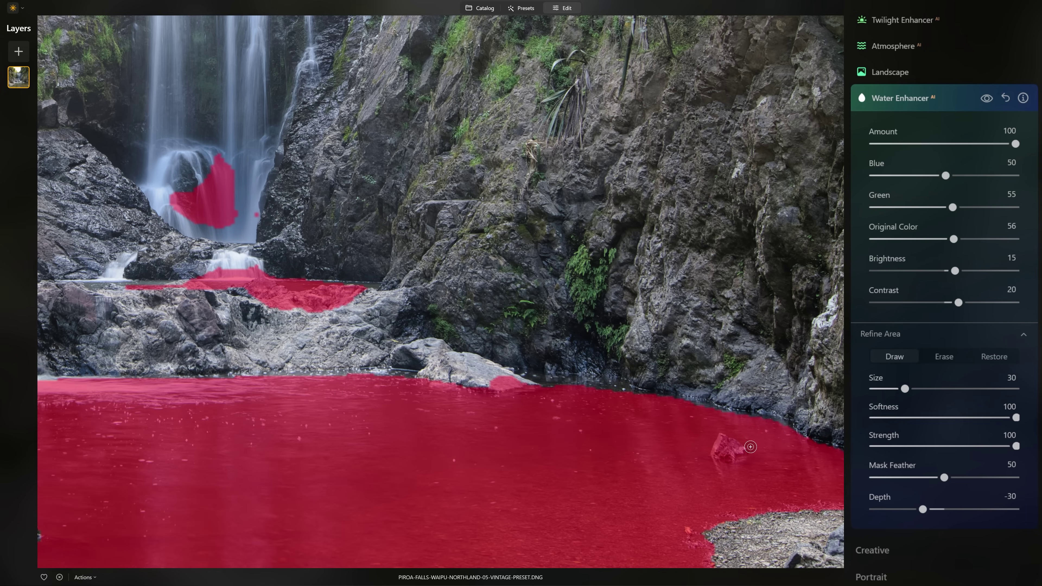
pyautogui.moveTo(750, 446)
pyautogui.mouseDown()
pyautogui.moveTo(755, 424)
pyautogui.moveTo(708, 406)
pyautogui.moveTo(557, 386)
pyautogui.mouseUp()
pyautogui.click(942, 357)
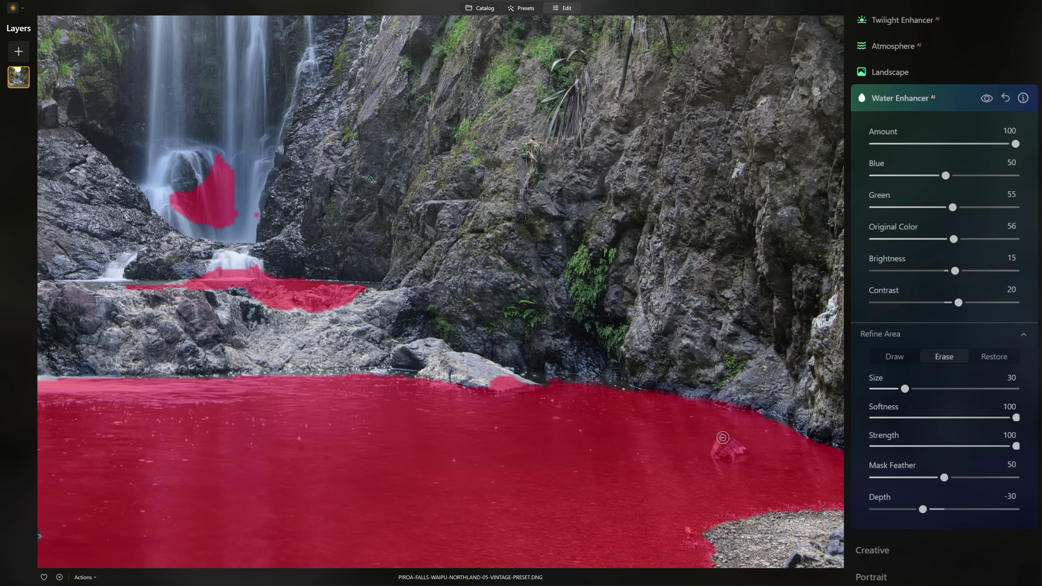
# Step: Erase the mask from the rocks and waterfall base with a size-66 brush
pyautogui.moveTo(723, 438)
pyautogui.mouseDown()
pyautogui.moveTo(741, 459)
pyautogui.moveTo(724, 443)
pyautogui.moveTo(747, 458)
pyautogui.moveTo(726, 441)
pyautogui.mouseUp()
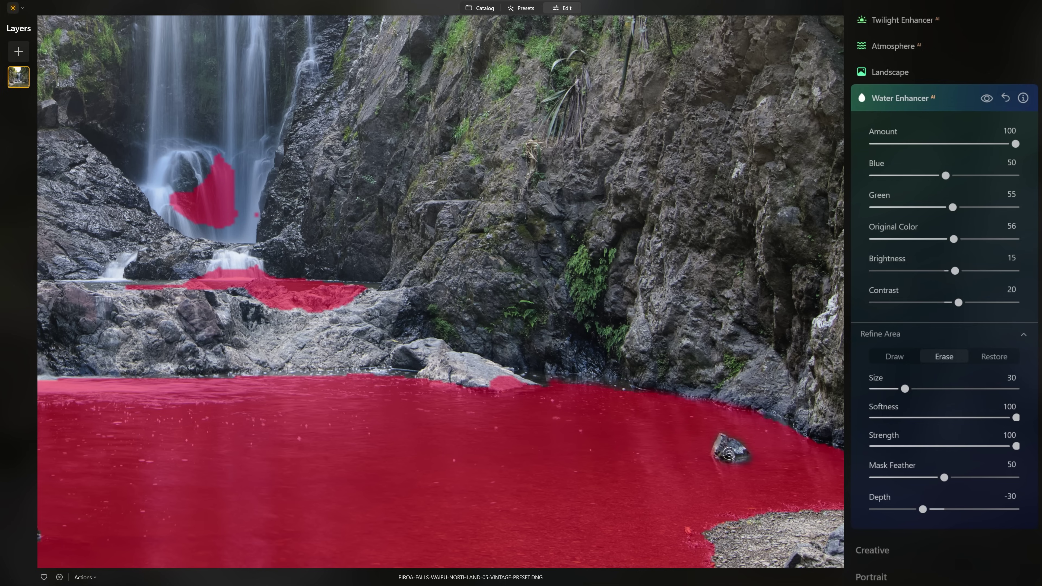
pyautogui.moveTo(523, 384)
pyautogui.mouseDown()
pyautogui.moveTo(494, 382)
pyautogui.moveTo(506, 380)
pyautogui.mouseUp()
pyautogui.moveTo(289, 253); pyautogui.dragTo(551, 398)
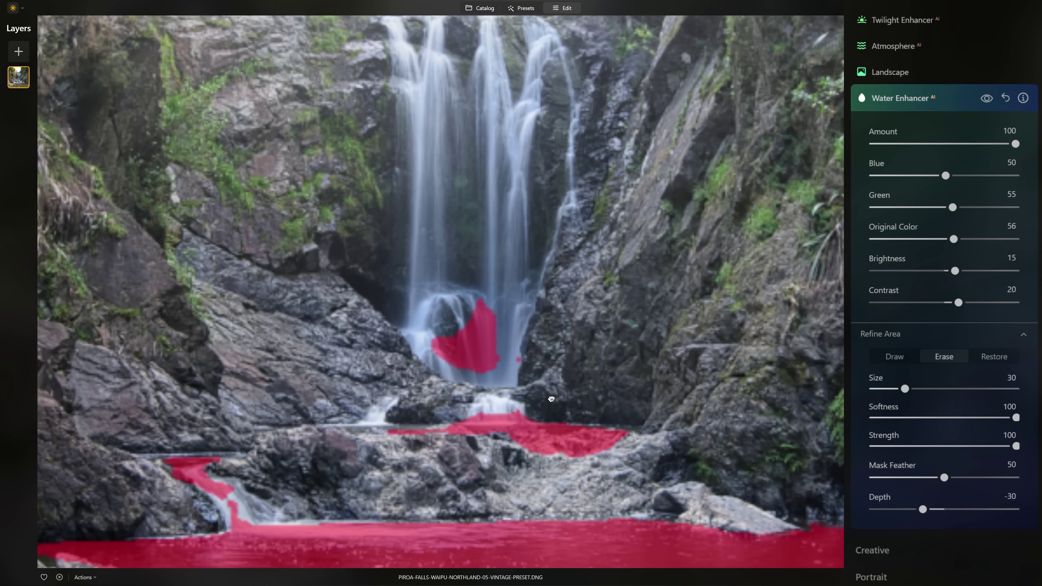
pyautogui.press(']')
pyautogui.press(']')
pyautogui.press(']')
pyautogui.press(']')
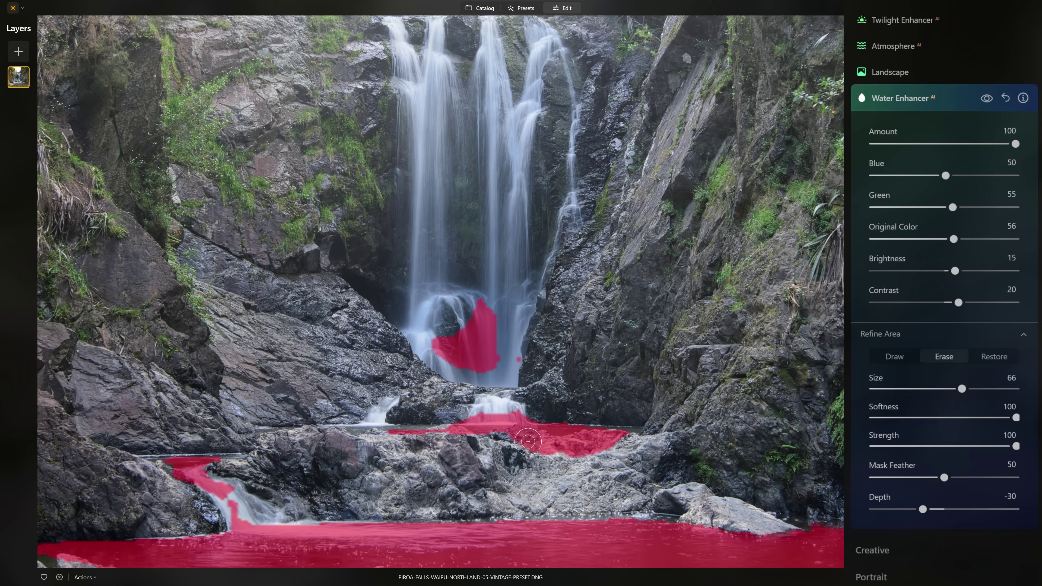
pyautogui.moveTo(527, 441); pyautogui.dragTo(476, 438)
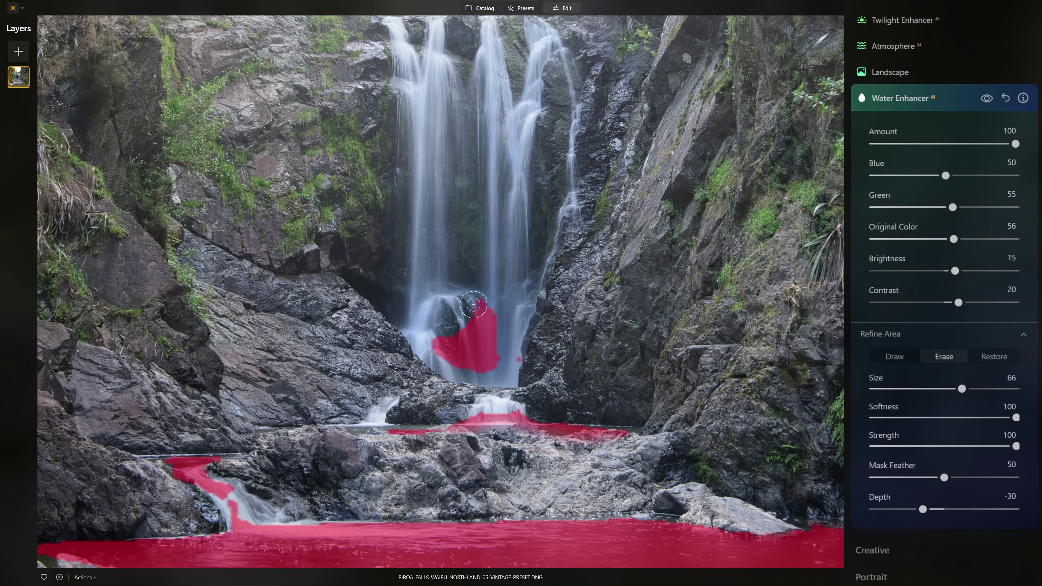
pyautogui.moveTo(472, 304)
pyautogui.mouseDown()
pyautogui.moveTo(456, 340)
pyautogui.moveTo(491, 358)
pyautogui.moveTo(447, 312)
pyautogui.mouseUp()
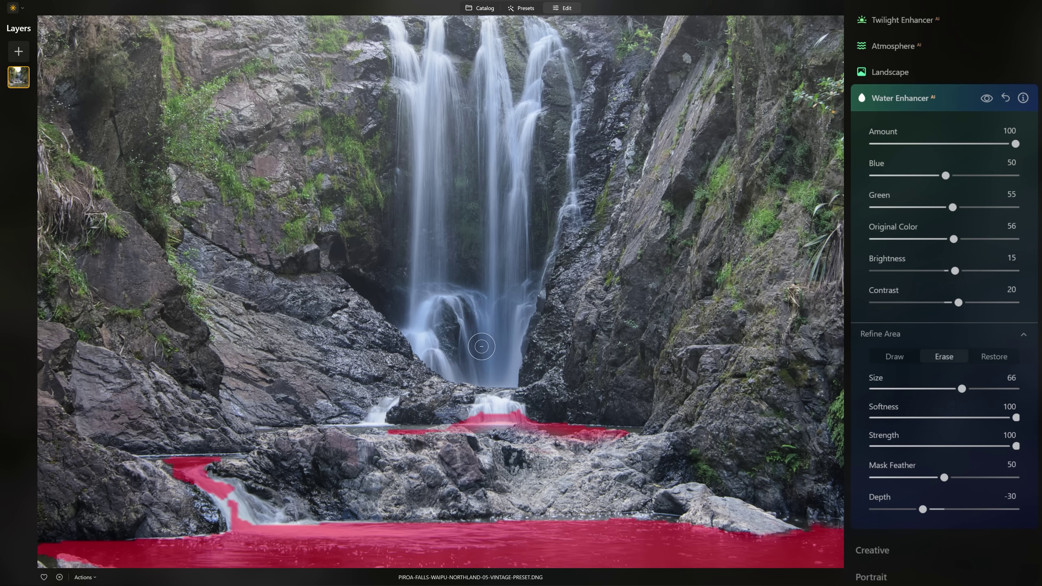
# Step: Fit the photo to the screen and compare with the water effect toggled off and on
pyautogui.hotkey('ctrl', '0')
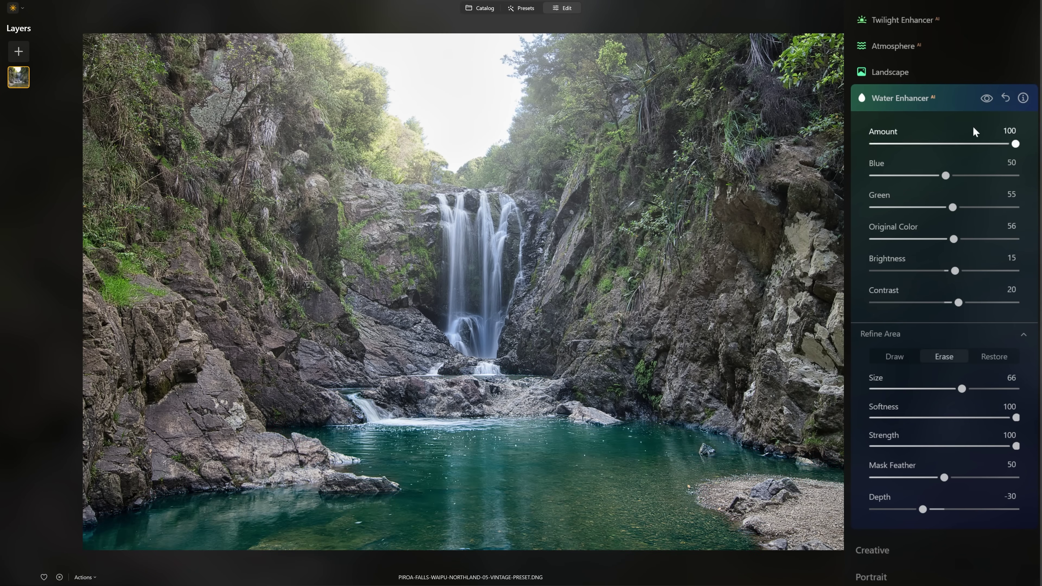
pyautogui.click(985, 104)
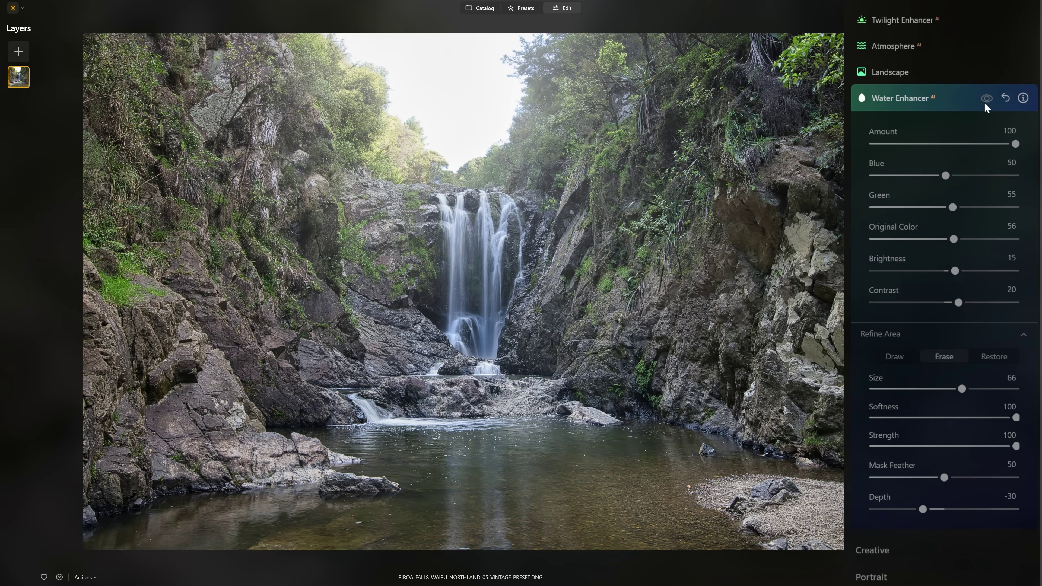
pyautogui.click(985, 103)
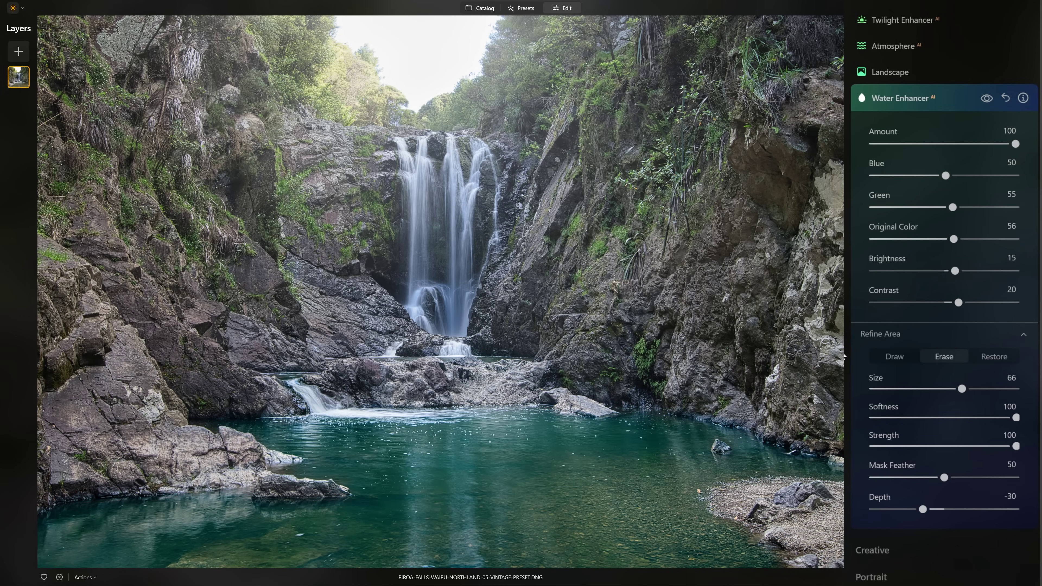
# Step: Try Mask Feather at 100 and 0, then settle it at 50
pyautogui.scroll(8, 758, 526)
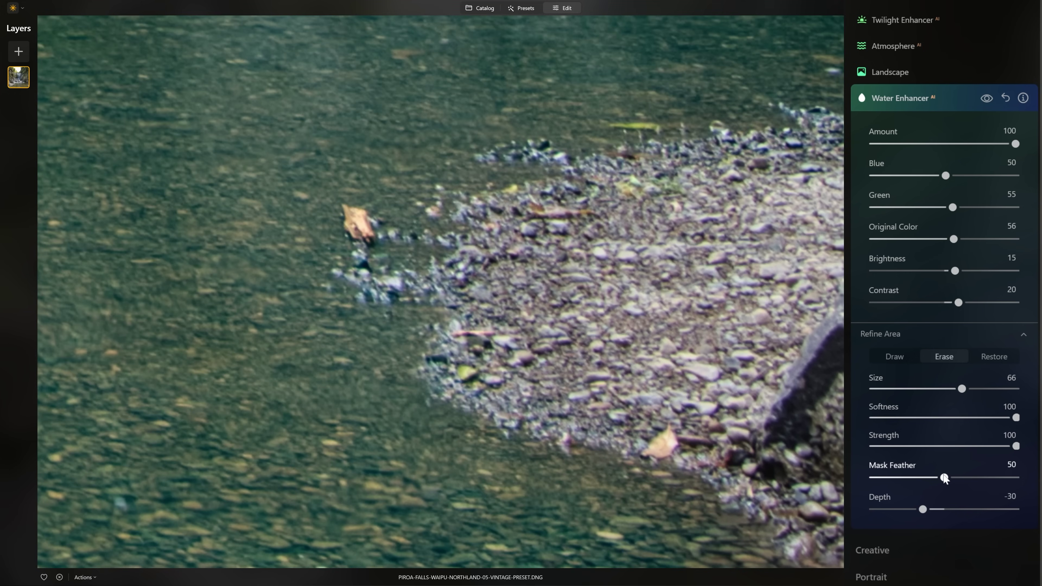
pyautogui.moveTo(947, 478); pyautogui.dragTo(1013, 477)
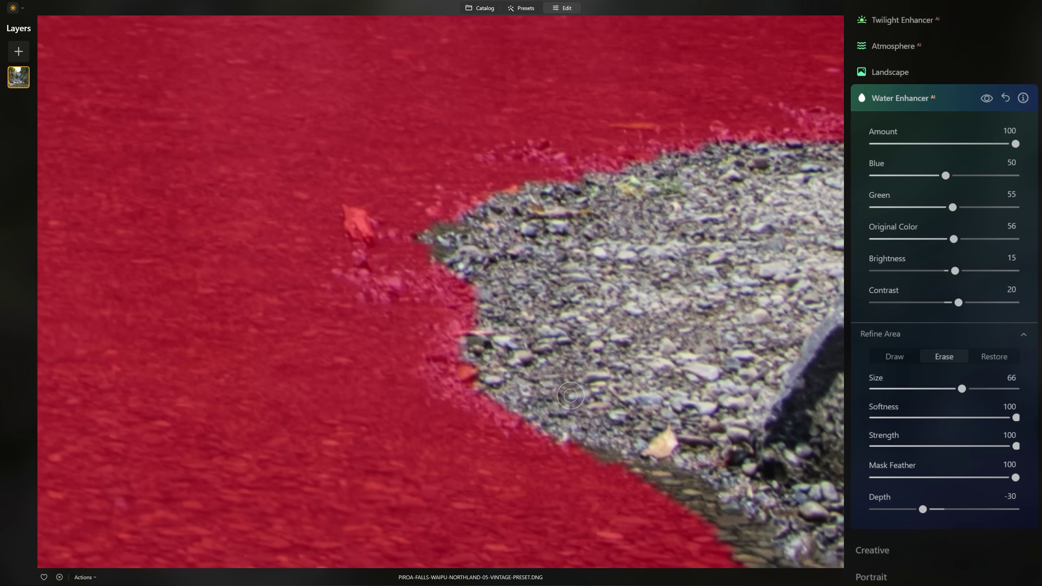
pyautogui.click(872, 477)
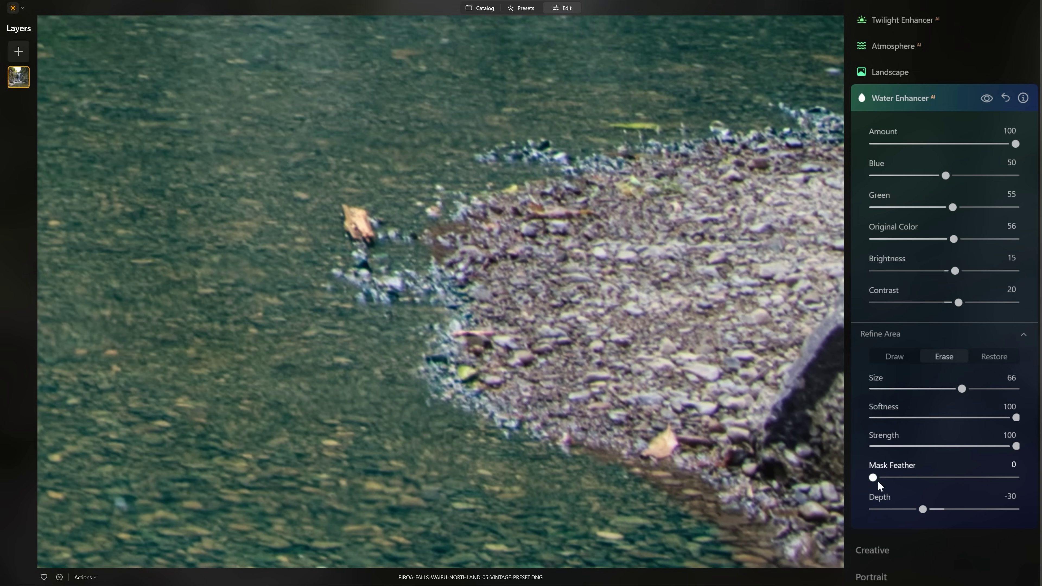
pyautogui.moveTo(874, 479); pyautogui.dragTo(946, 494)
pyautogui.scroll(5, 804, 449)
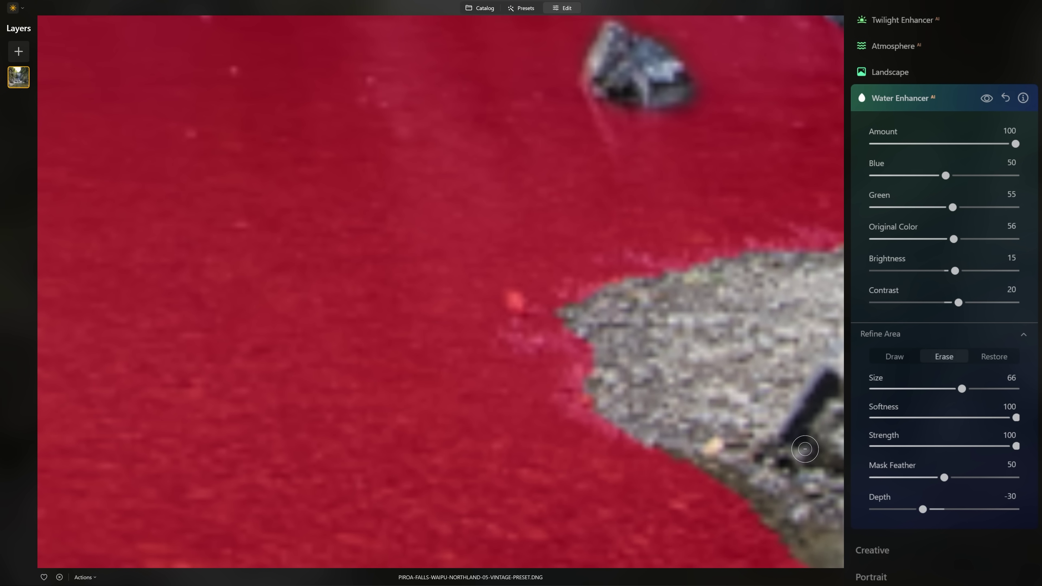
pyautogui.scroll(-5, 805, 449)
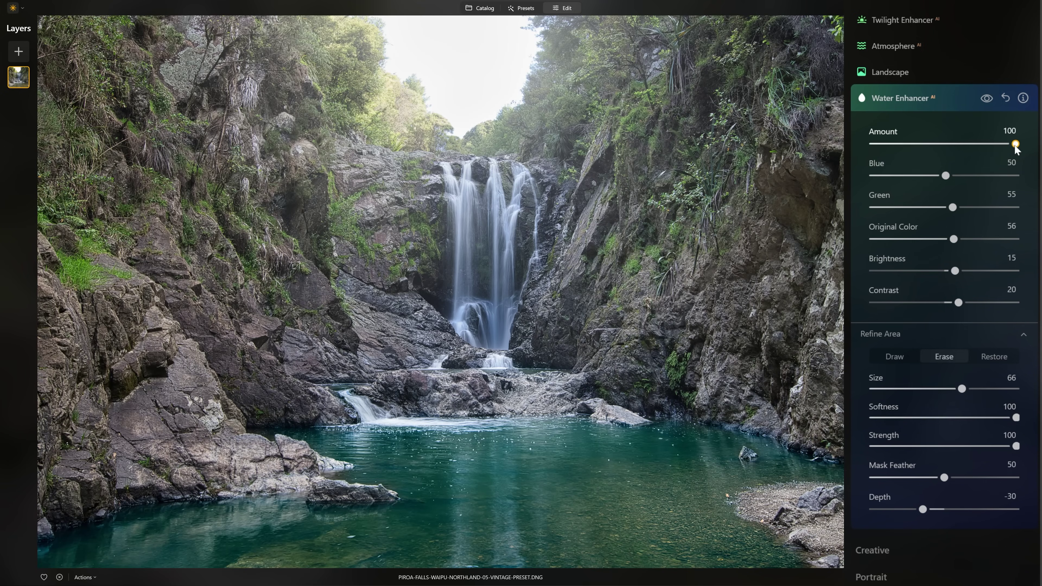
# Step: Lower the Water Enhancer Amount to 48 and toggle the effect repeatedly to compare
pyautogui.moveTo(1015, 147); pyautogui.dragTo(1009, 147)
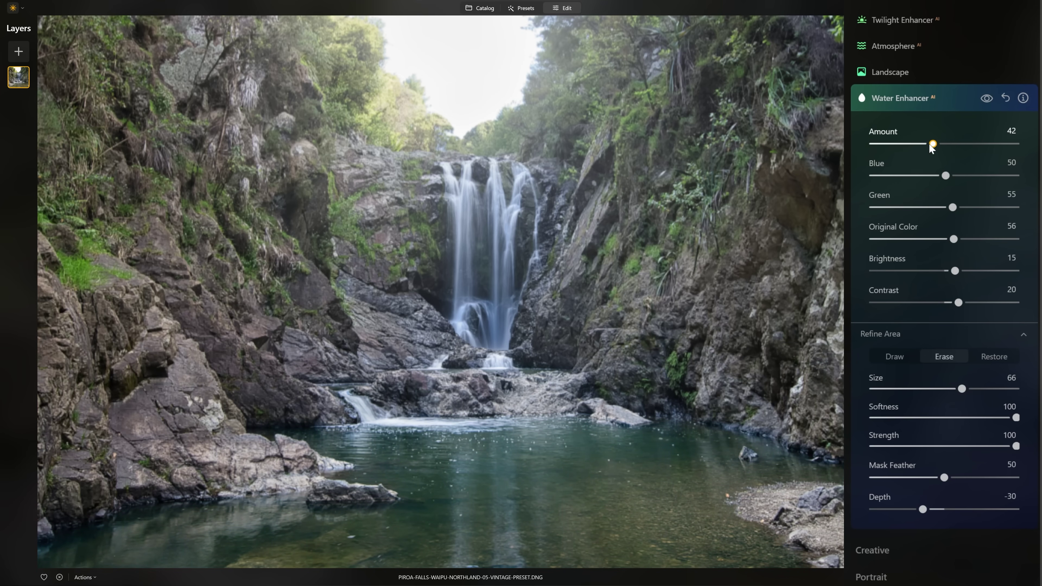
pyautogui.moveTo(930, 145)
pyautogui.mouseDown()
pyautogui.moveTo(863, 141)
pyautogui.moveTo(1021, 155)
pyautogui.moveTo(957, 139)
pyautogui.moveTo(943, 147)
pyautogui.mouseUp()
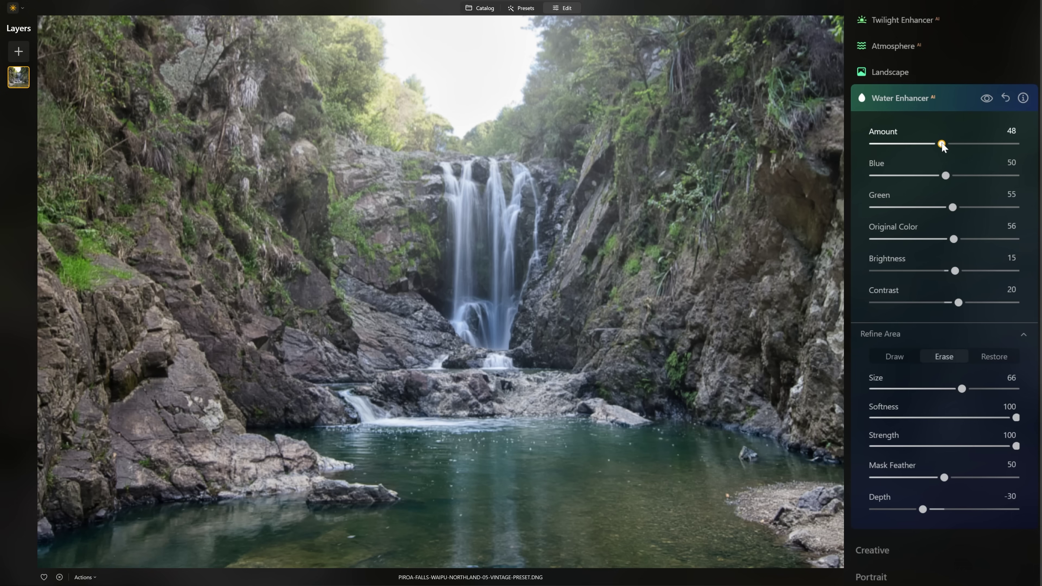
pyautogui.click(987, 103)
pyautogui.click(987, 99)
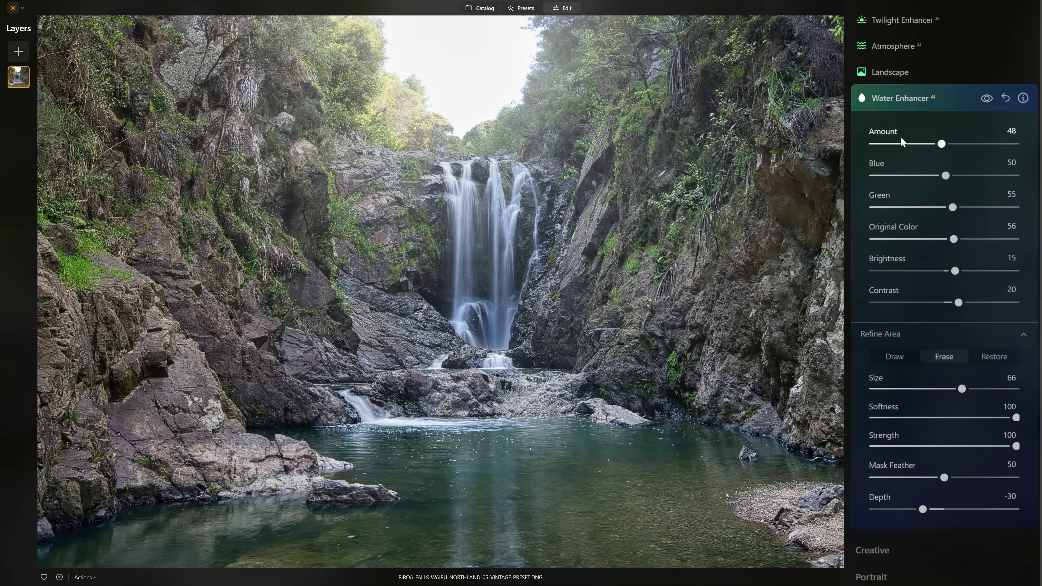
pyautogui.click(984, 100)
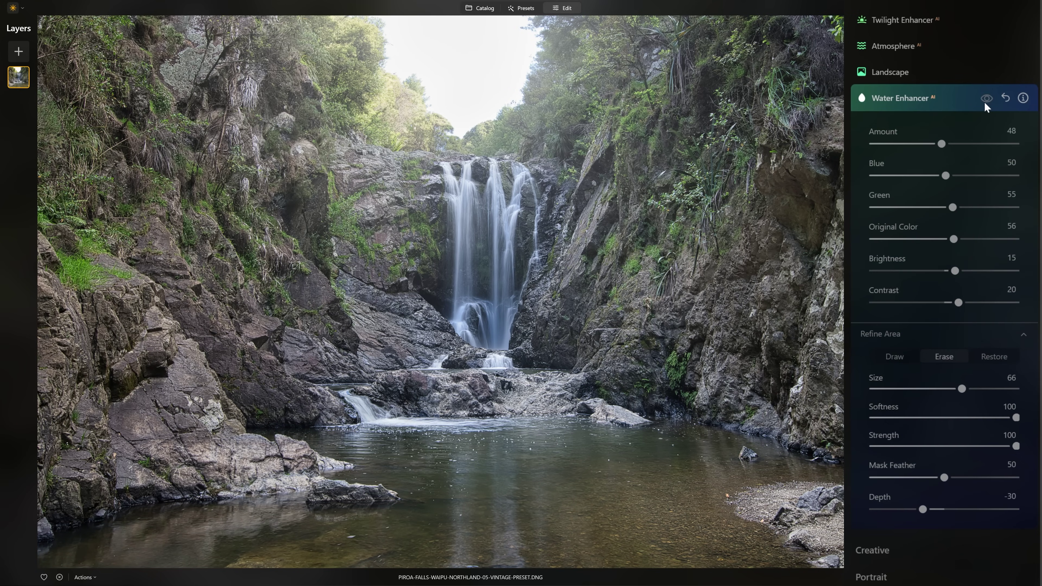
pyautogui.click(984, 101)
pyautogui.click(984, 102)
pyautogui.click(984, 102)
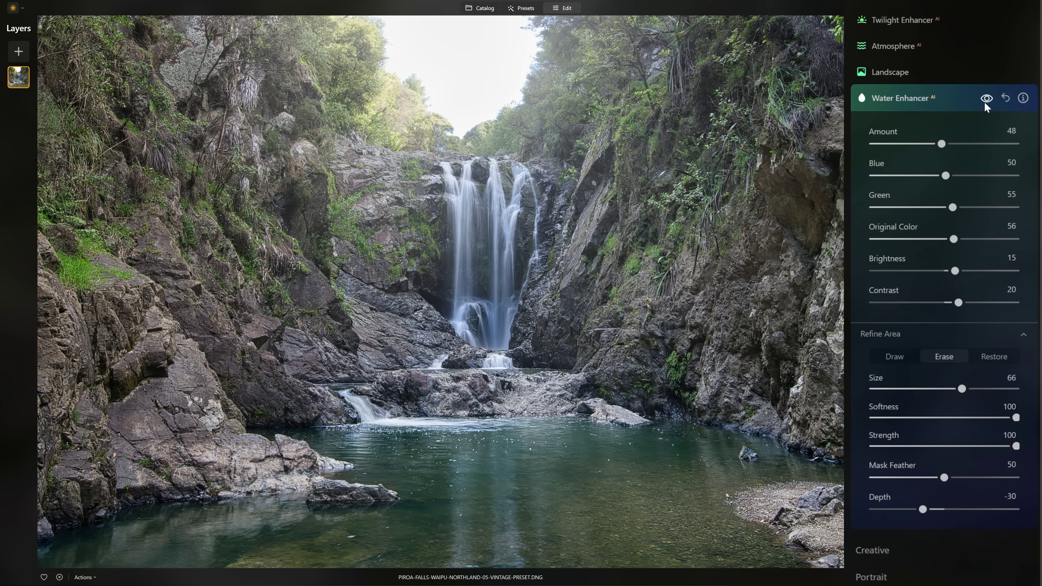
pyautogui.click(984, 102)
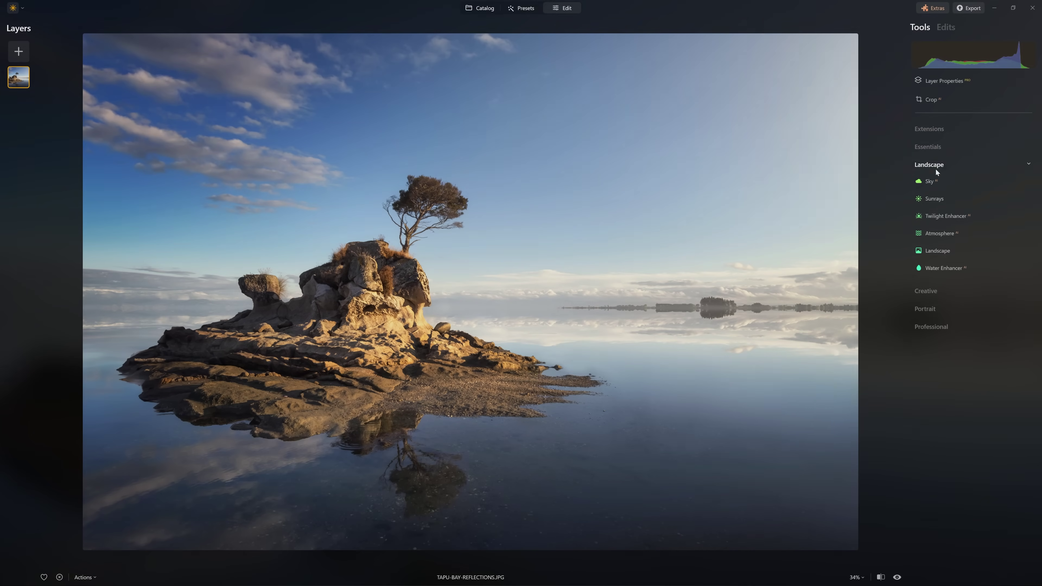
# Step: Apply Twilight Enhancer at Amount 100 with the Mauve mood and compare it on and off
pyautogui.click(967, 216)
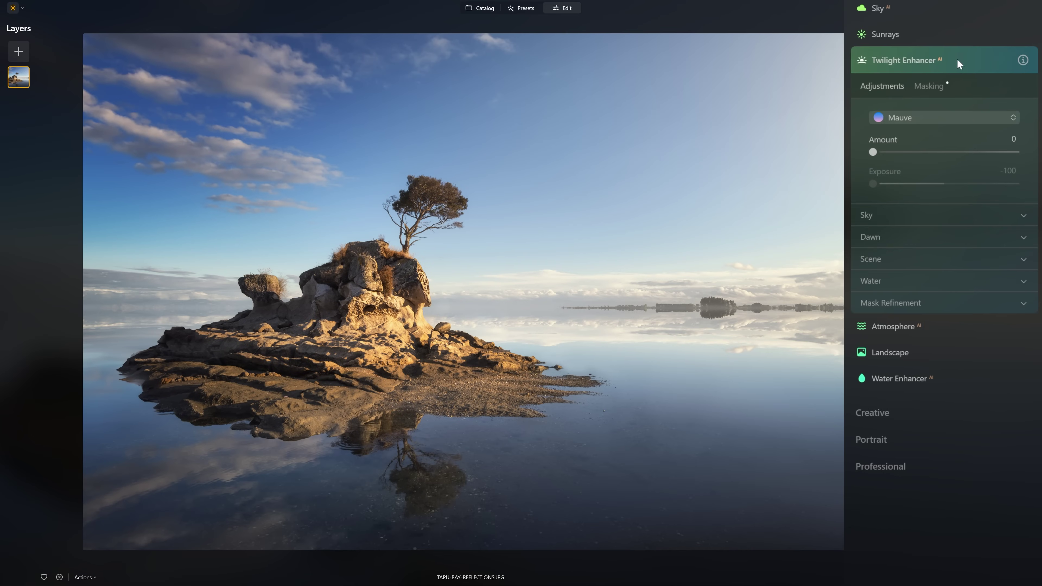
pyautogui.moveTo(1022, 60)
pyautogui.moveTo(878, 151); pyautogui.dragTo(1013, 152)
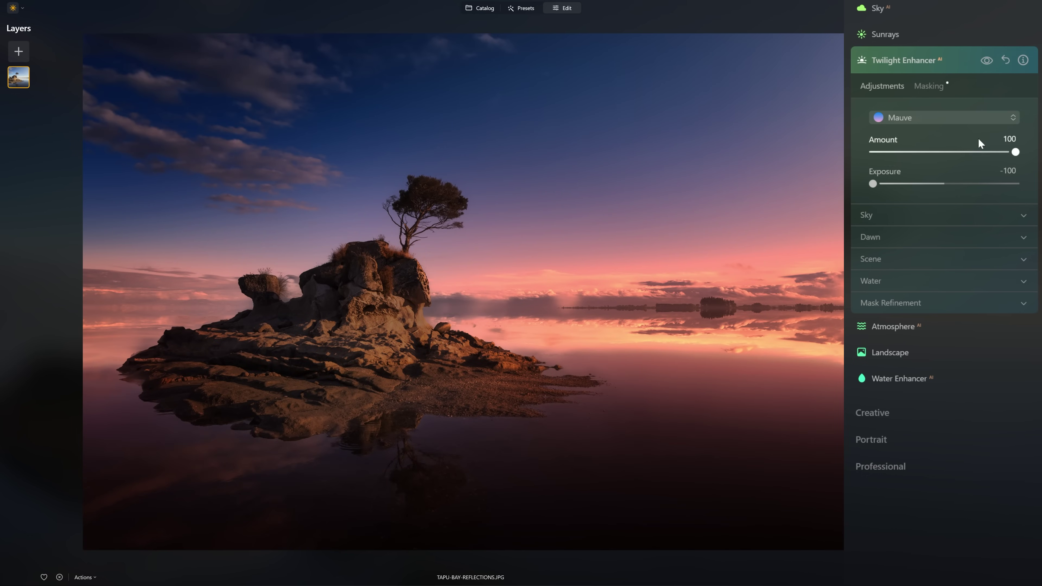
pyautogui.click(986, 66)
pyautogui.click(986, 65)
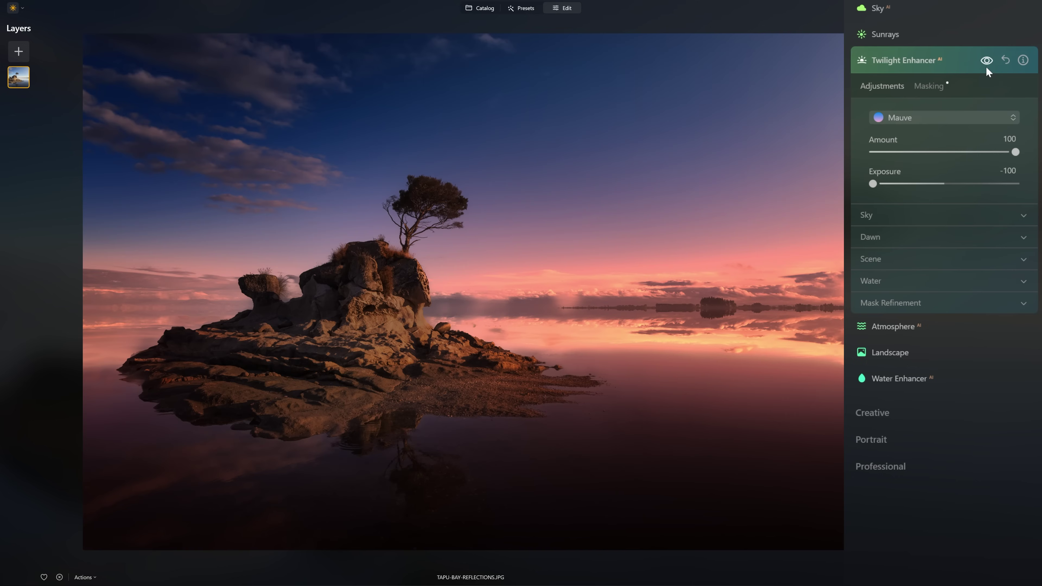
pyautogui.click(986, 66)
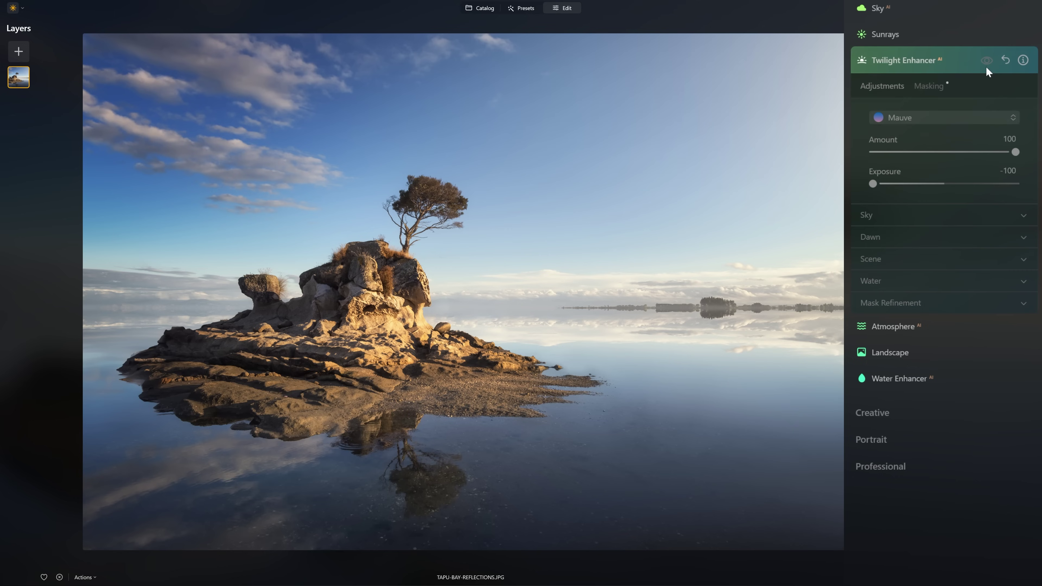
pyautogui.click(986, 66)
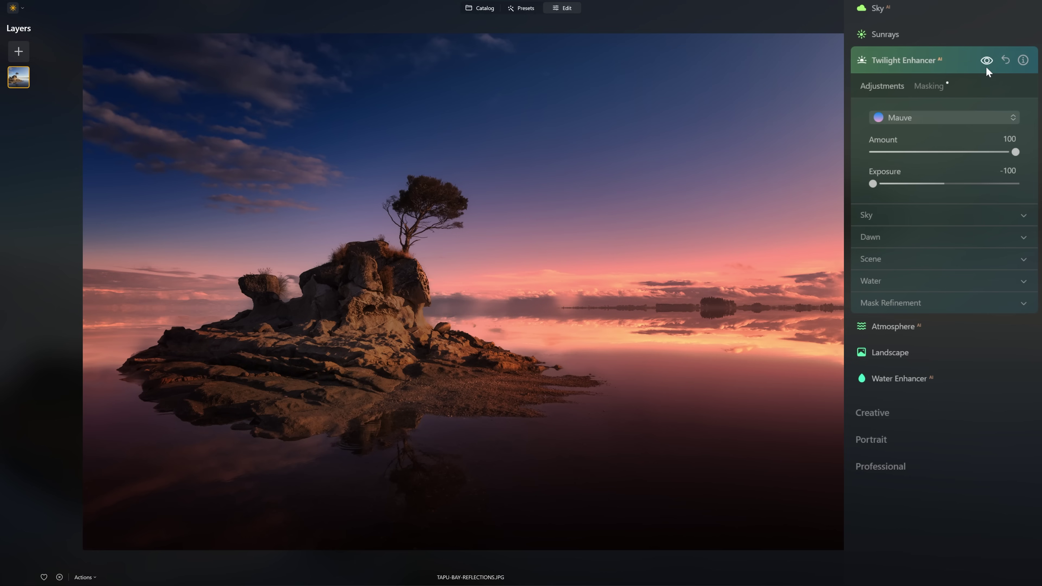
pyautogui.click(968, 118)
# Step: Try the Golden, Blush, Emerald and Blue twilight presets
pyautogui.click(961, 118)
pyautogui.click(932, 117)
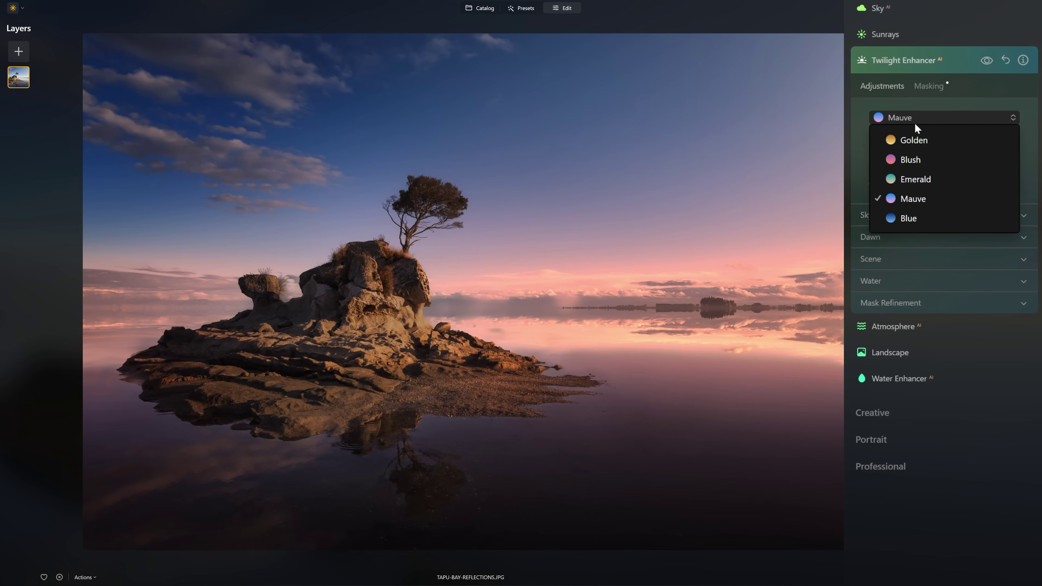
pyautogui.click(914, 135)
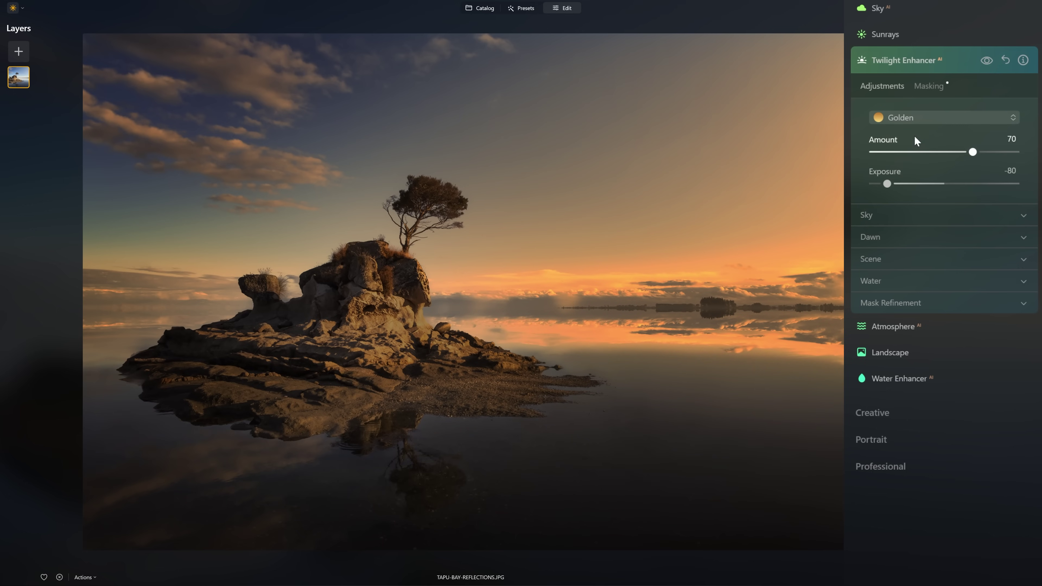
pyautogui.click(917, 121)
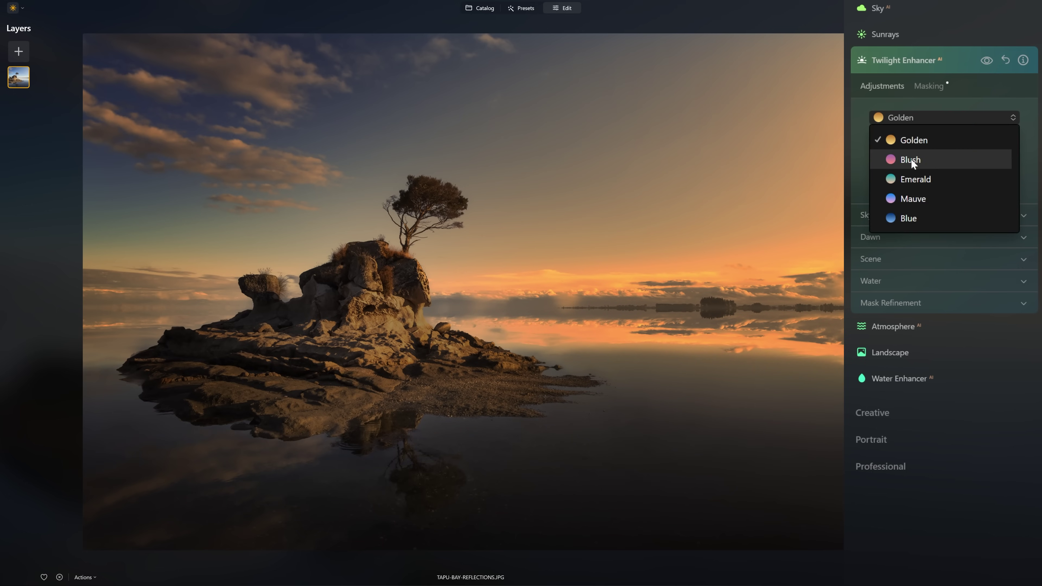
pyautogui.click(911, 158)
pyautogui.click(925, 118)
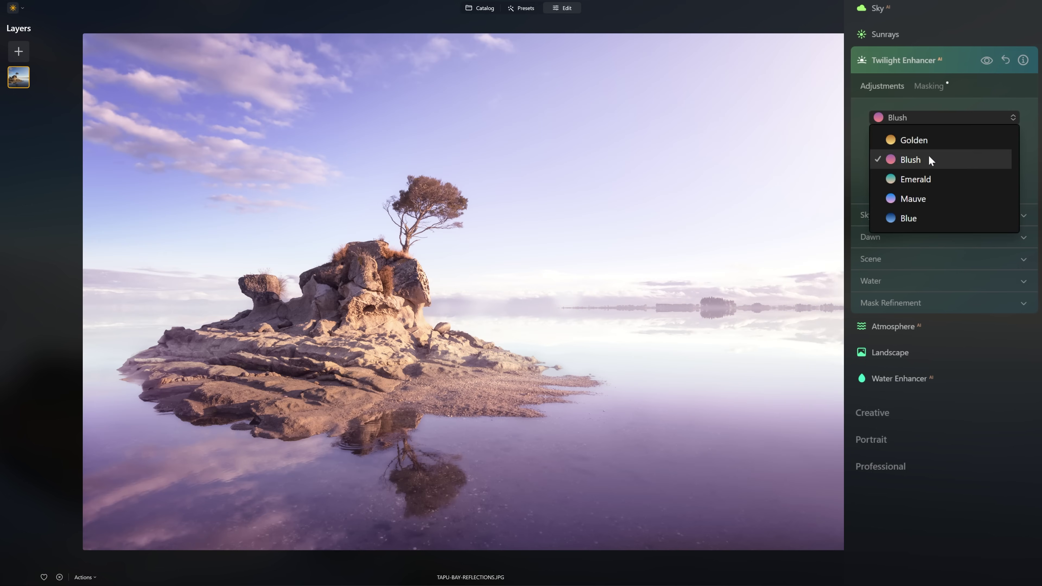
pyautogui.click(929, 180)
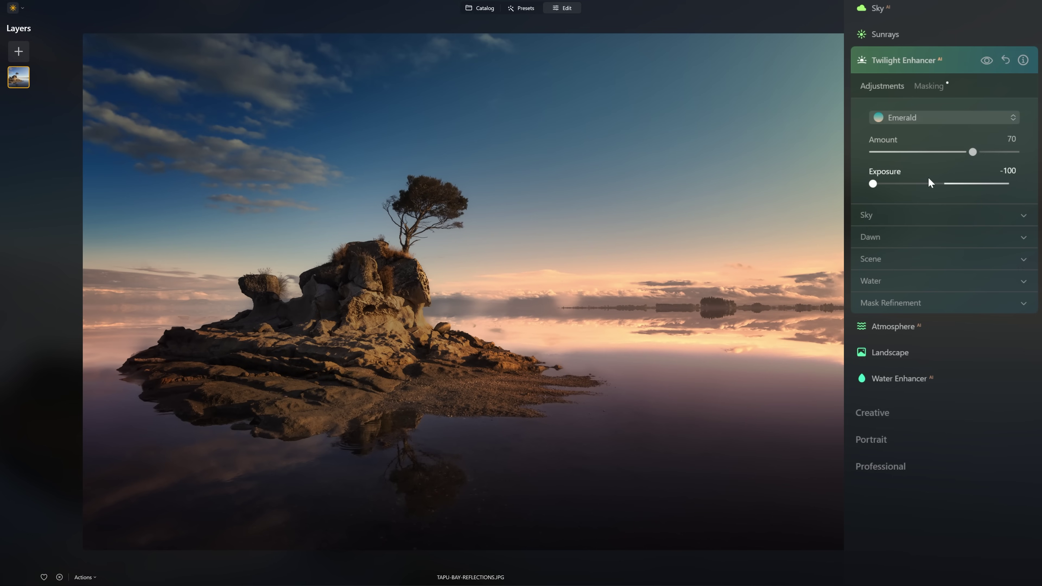
pyautogui.click(933, 117)
pyautogui.click(921, 210)
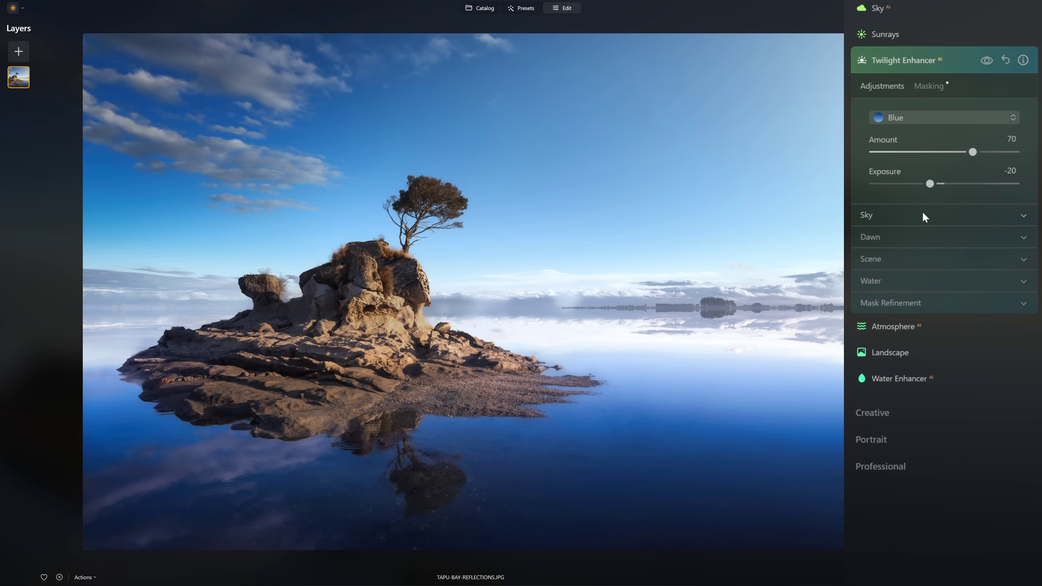
pyautogui.click(988, 64)
# Step: Return to Mauve and set Amount to 78 and Exposure to -91
pyautogui.click(932, 119)
pyautogui.click(918, 198)
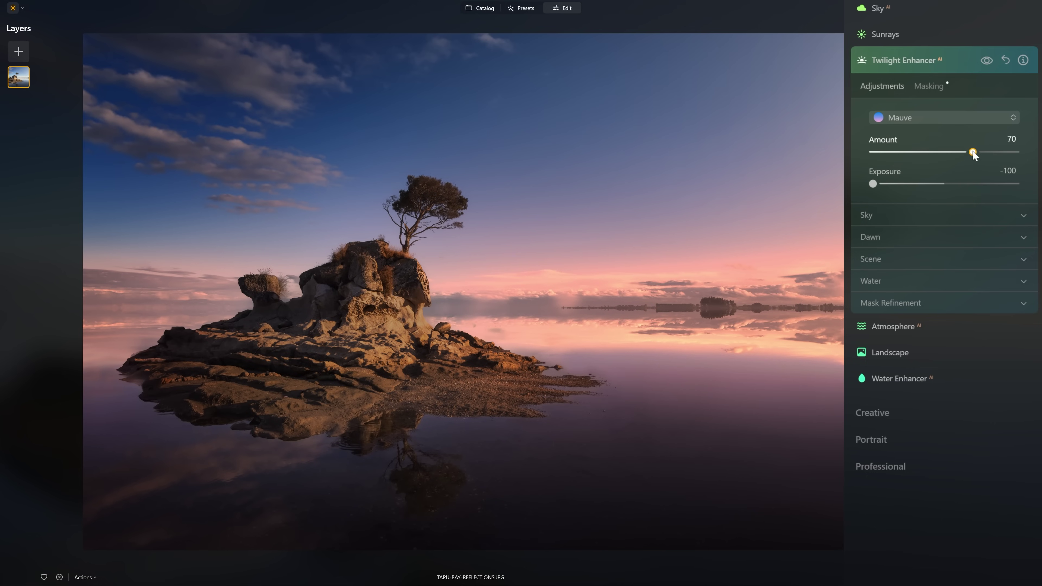
pyautogui.moveTo(973, 153)
pyautogui.mouseDown()
pyautogui.moveTo(1001, 153)
pyautogui.moveTo(987, 154)
pyautogui.mouseUp()
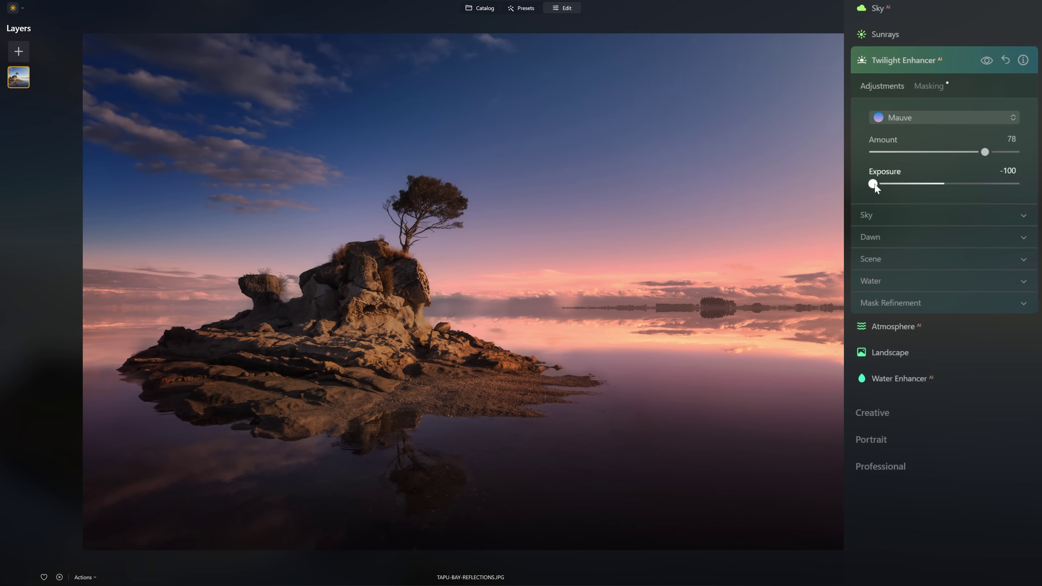
pyautogui.moveTo(874, 185)
pyautogui.mouseDown()
pyautogui.moveTo(932, 185)
pyautogui.moveTo(882, 191)
pyautogui.mouseUp()
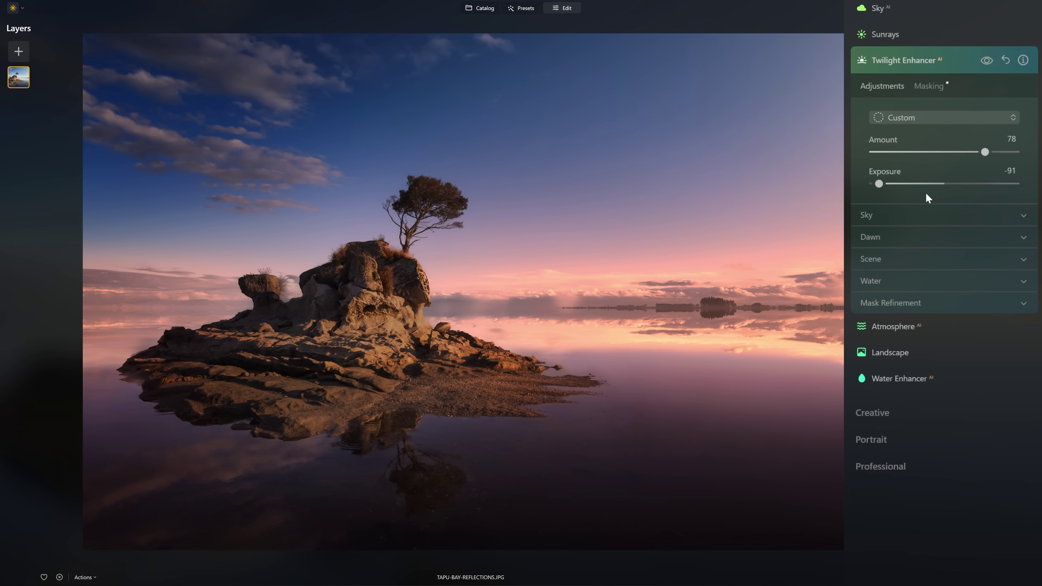
# Step: Adjust the twilight sky colour warmth and reduce its magenta tint
pyautogui.click(917, 216)
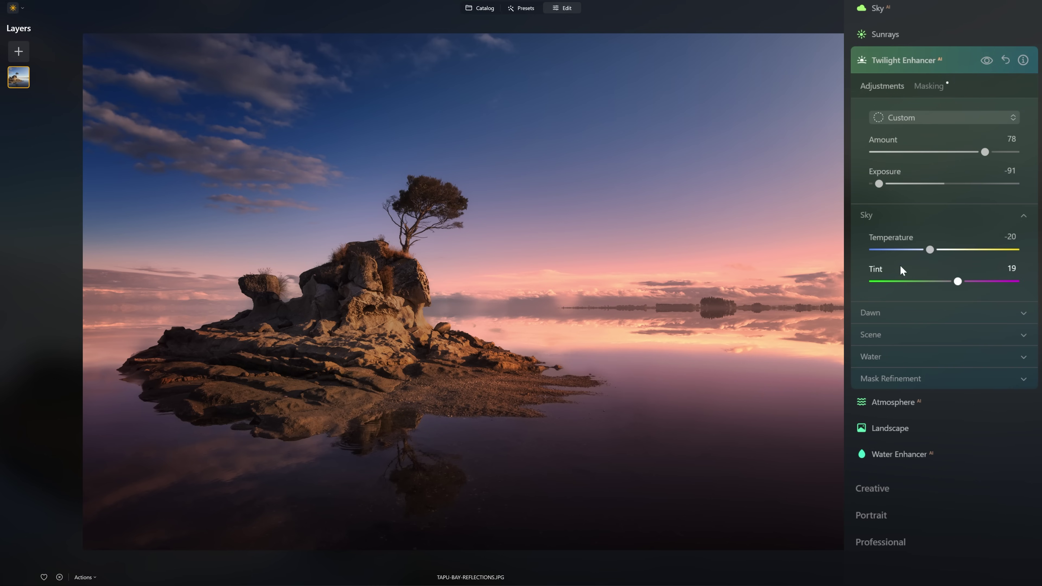
pyautogui.moveTo(928, 254); pyautogui.dragTo(955, 255)
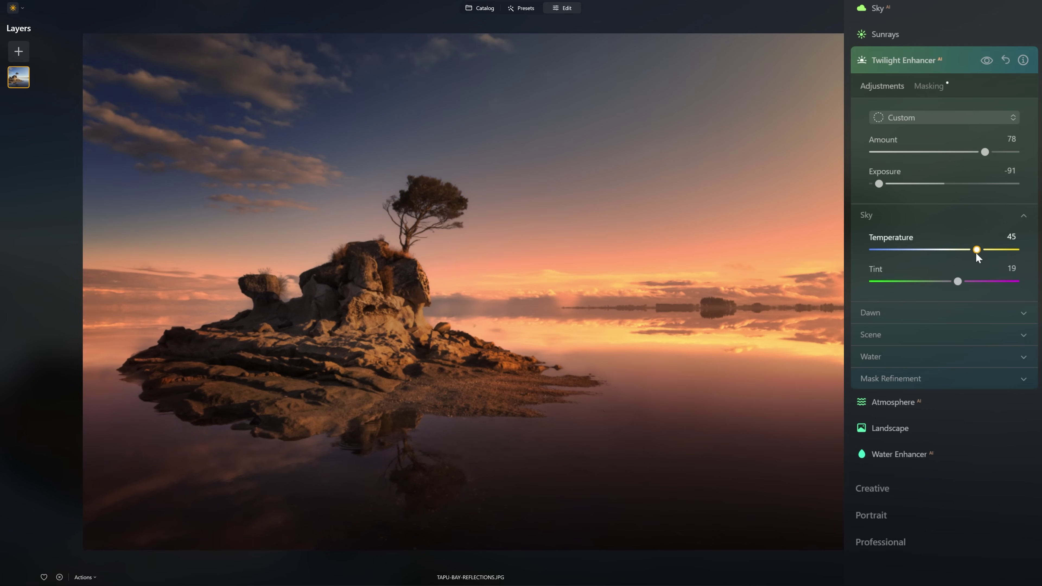
pyautogui.moveTo(980, 252)
pyautogui.mouseDown()
pyautogui.moveTo(946, 251)
pyautogui.moveTo(964, 257)
pyautogui.mouseUp()
pyautogui.moveTo(957, 283); pyautogui.dragTo(927, 284)
# Step: Set Dawn Amount 62, Size 80, Temperature 38, Tint 93 and Exposure 42
pyautogui.click(918, 305)
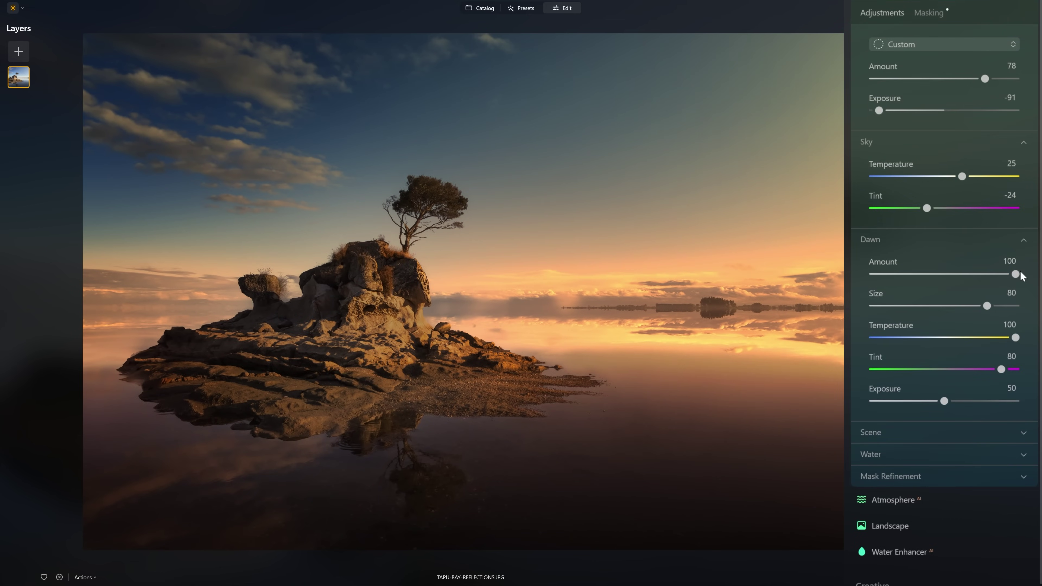
pyautogui.moveTo(1020, 274); pyautogui.dragTo(877, 278)
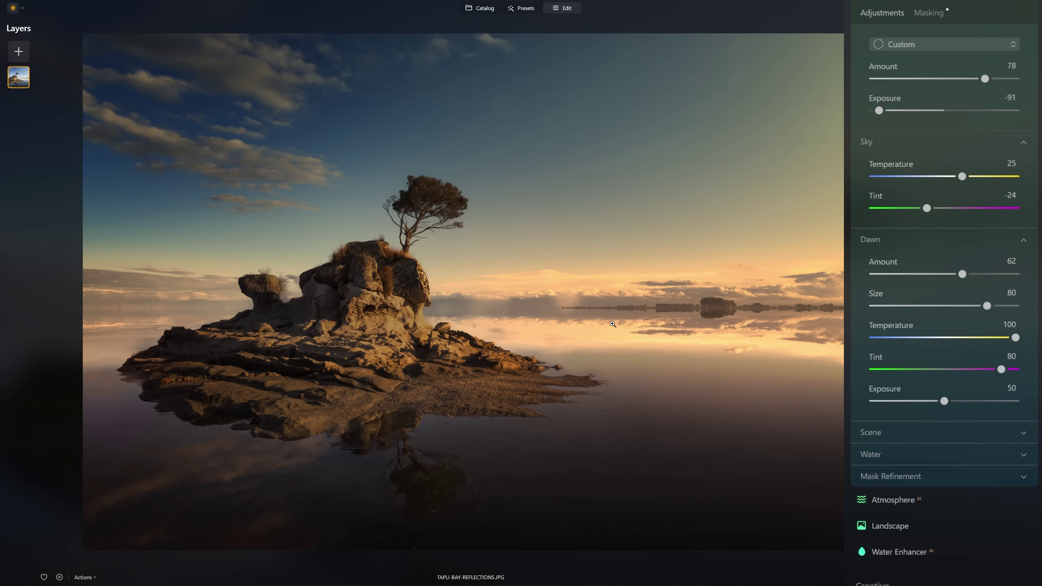
pyautogui.click(1006, 338)
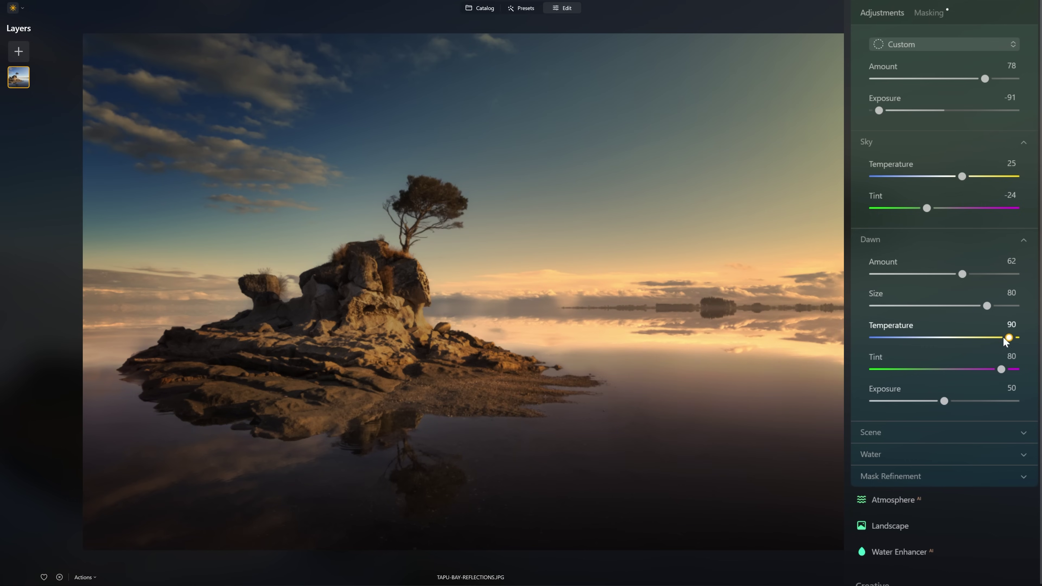
pyautogui.moveTo(967, 336); pyautogui.dragTo(971, 337)
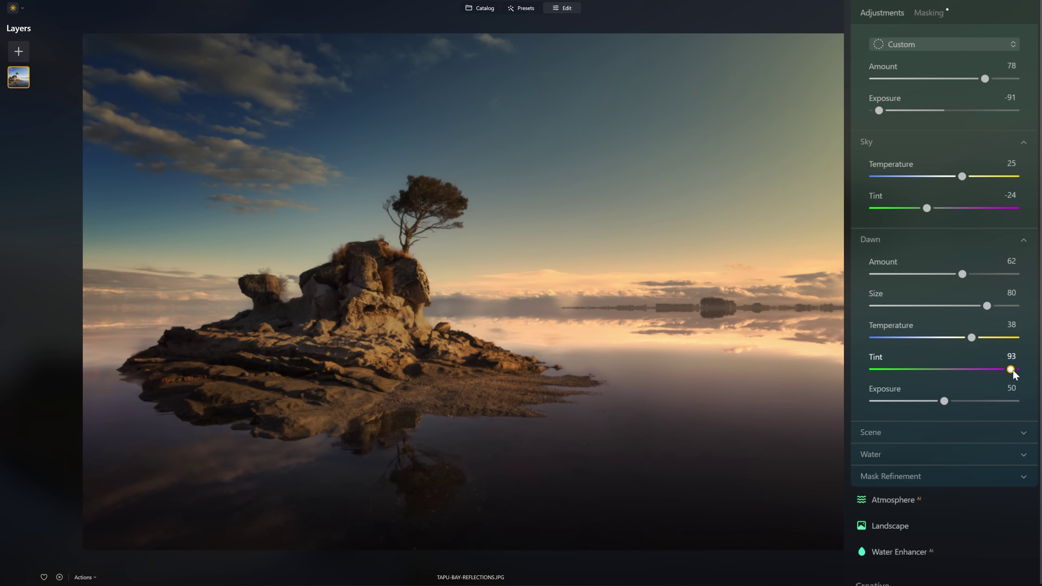
pyautogui.click(971, 444)
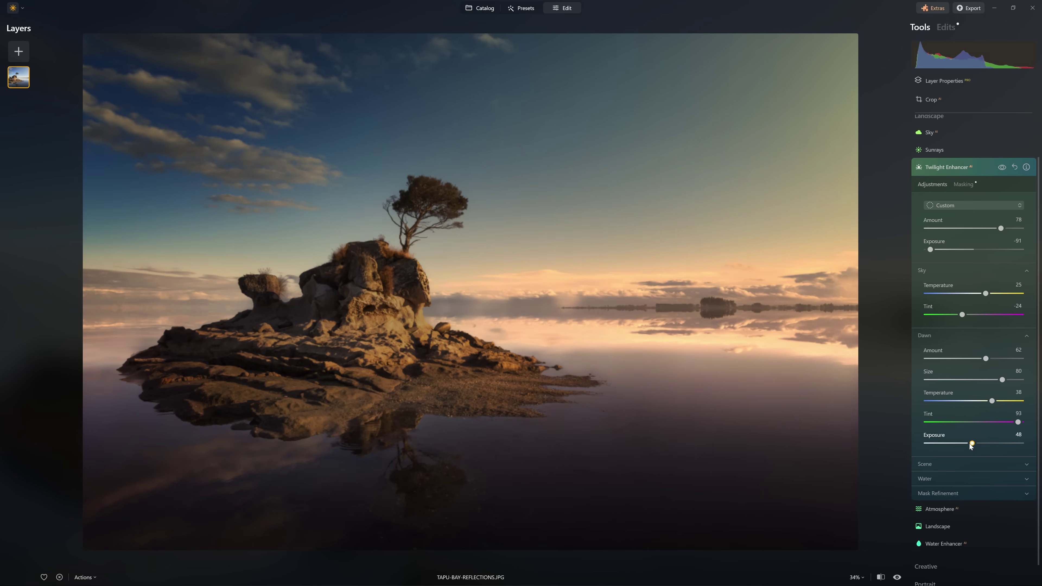
pyautogui.moveTo(970, 445)
pyautogui.mouseDown()
pyautogui.moveTo(946, 450)
pyautogui.moveTo(968, 450)
pyautogui.mouseUp()
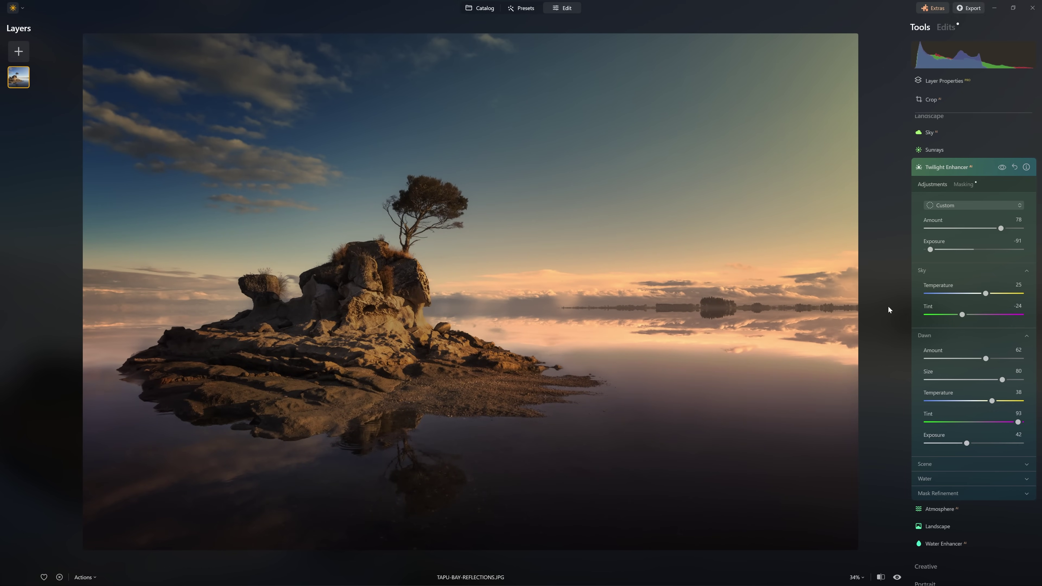
pyautogui.scroll(2, 962, 357)
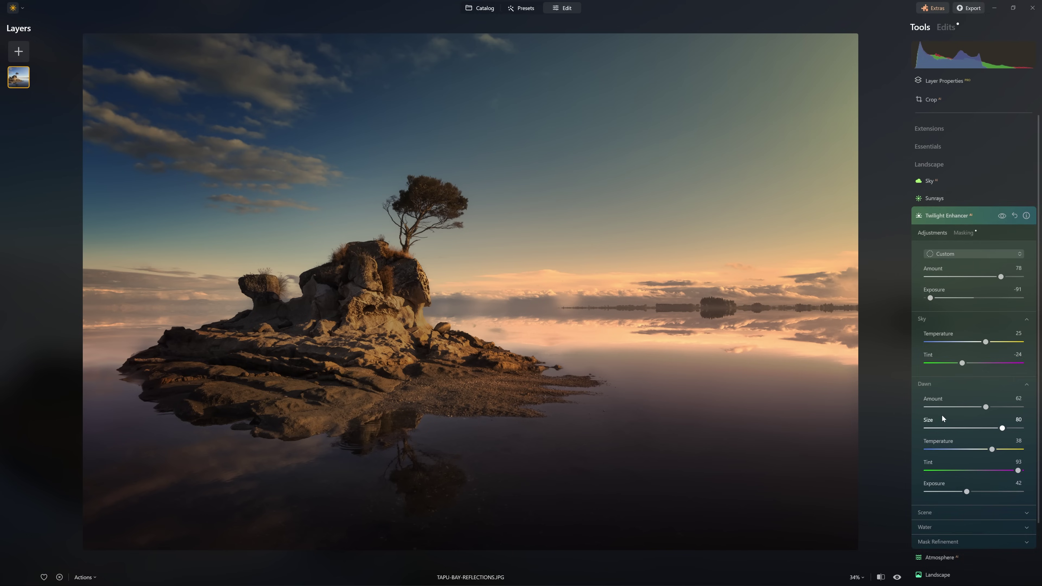
# Step: Drag the twilight Scene Shade down to -100
pyautogui.scroll(-3, 943, 411)
pyautogui.click(933, 445)
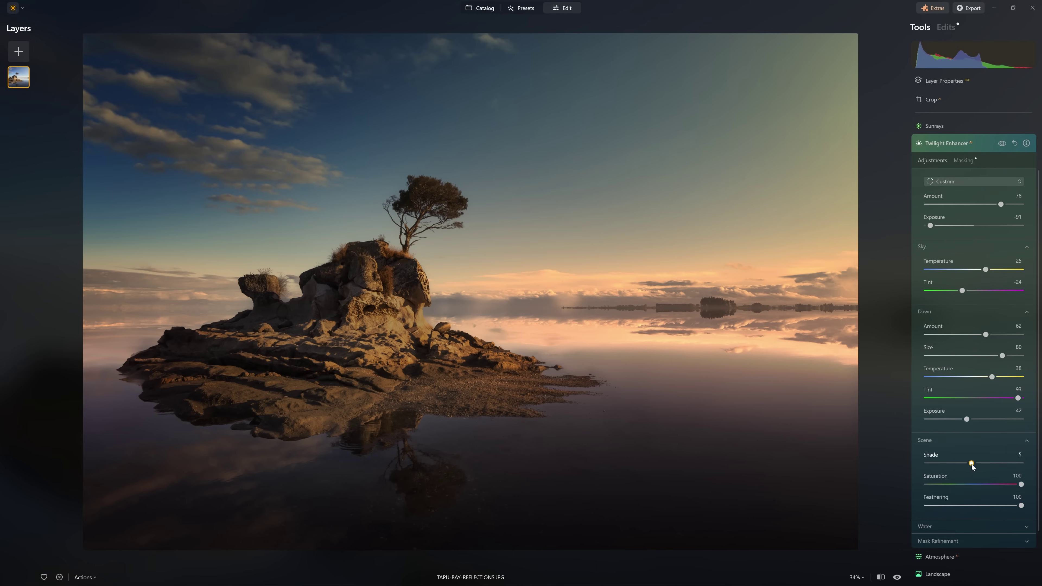
pyautogui.moveTo(971, 464); pyautogui.dragTo(920, 469)
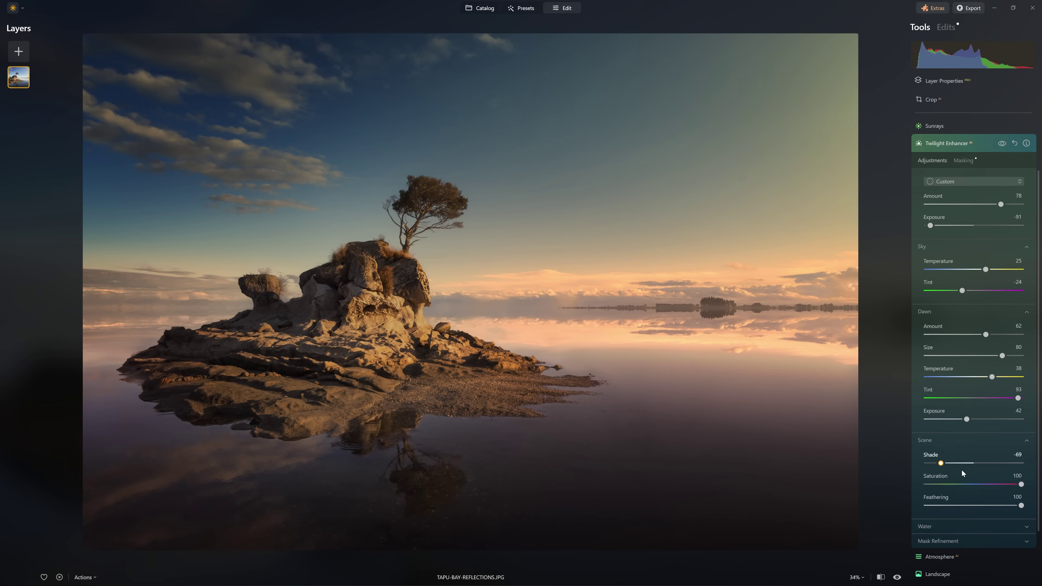
pyautogui.doubleClick(974, 466)
pyautogui.moveTo(975, 473); pyautogui.dragTo(921, 472)
# Step: Try lower Scene Saturation and softer Feathering, leaving both at 100
pyautogui.moveTo(1021, 485); pyautogui.dragTo(955, 485)
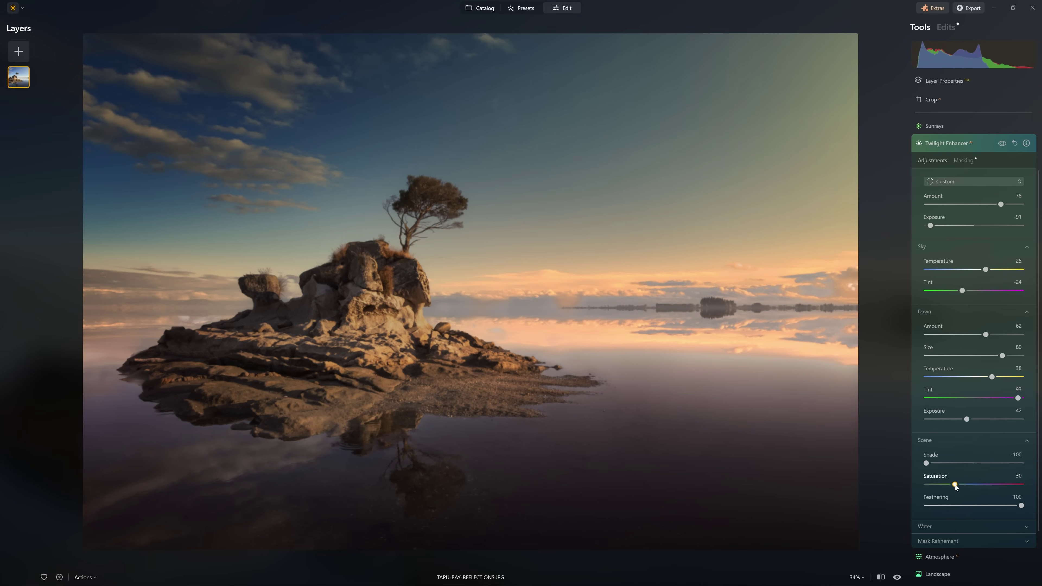
pyautogui.doubleClick(976, 488)
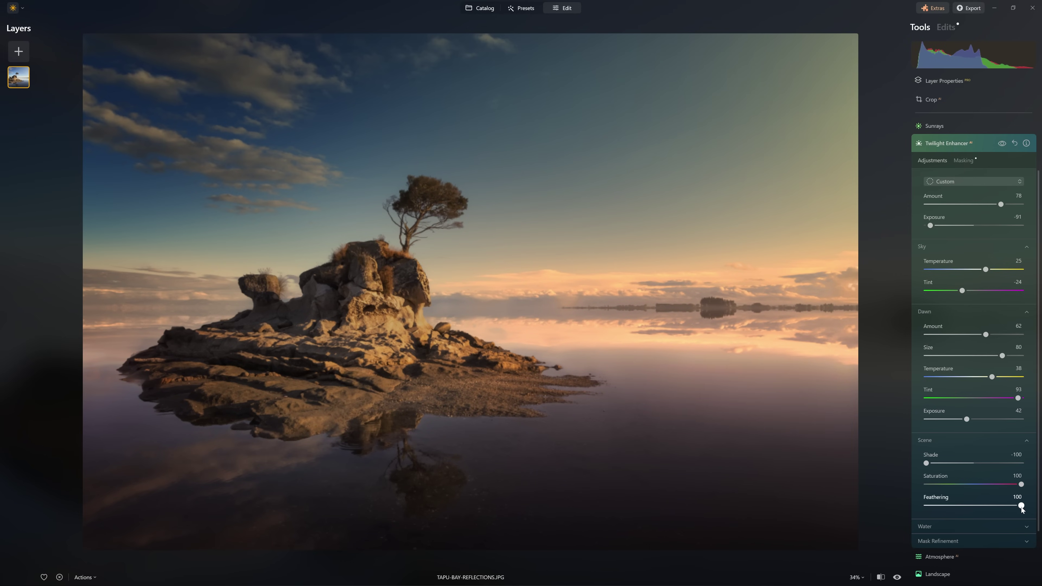
pyautogui.moveTo(1021, 509)
pyautogui.mouseDown()
pyautogui.moveTo(951, 506)
pyautogui.moveTo(1028, 508)
pyautogui.mouseUp()
pyautogui.scroll(-1, 1010, 509)
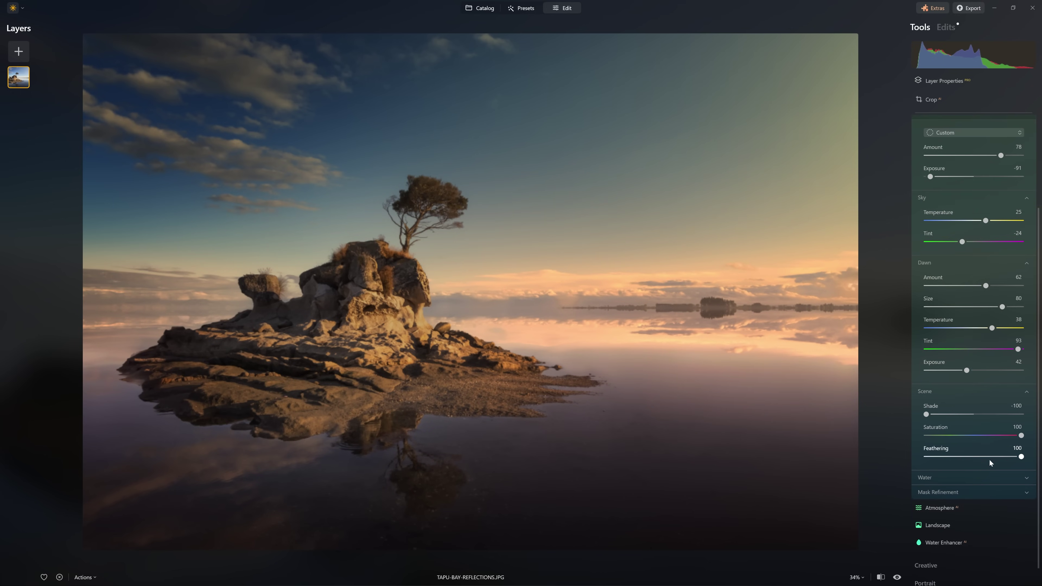
# Step: Reduce the twilight Water Amount to 0
pyautogui.click(956, 477)
pyautogui.scroll(-1, 954, 479)
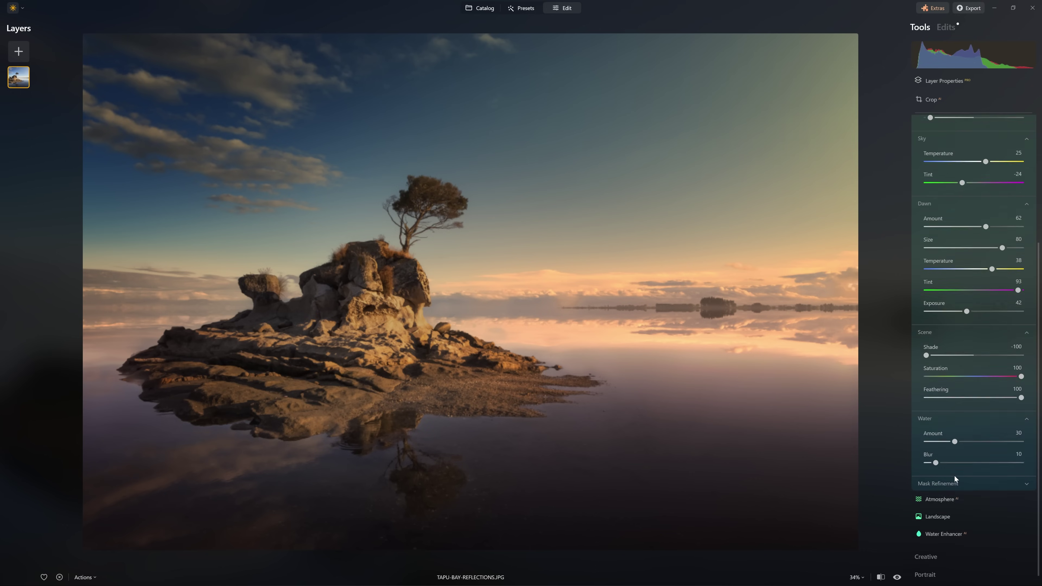
pyautogui.click(948, 418)
pyautogui.click(936, 454)
pyautogui.scroll(-1, 936, 454)
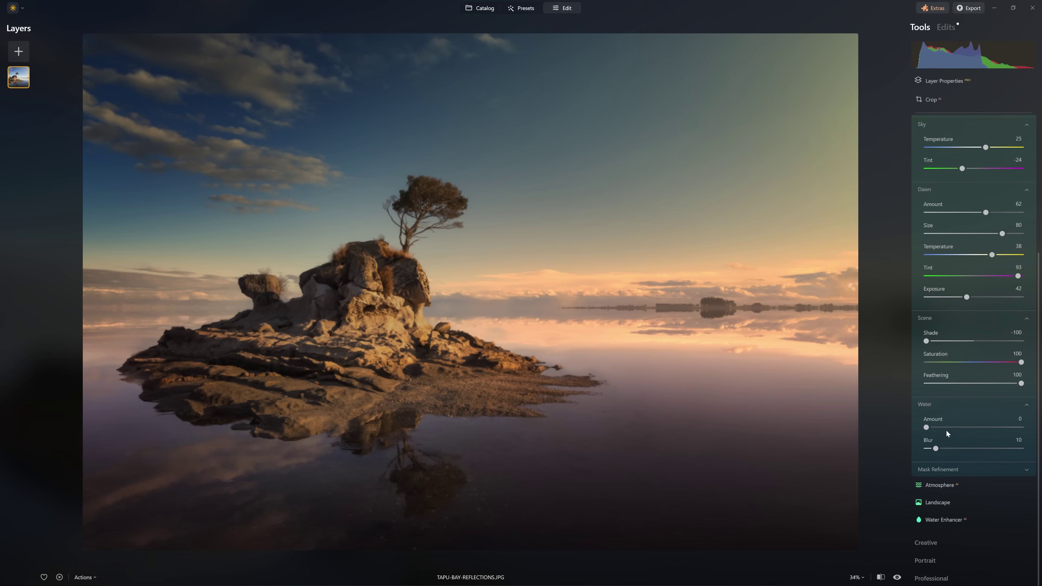
pyautogui.moveTo(960, 427); pyautogui.dragTo(939, 448)
pyautogui.click(943, 520)
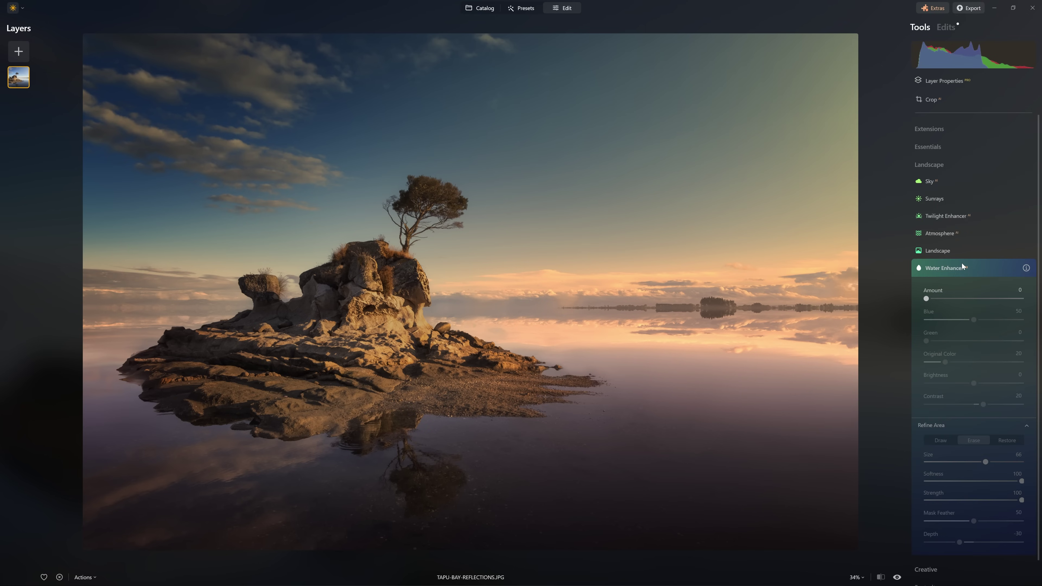
pyautogui.click(944, 271)
# Step: In Edits, toggle the Twilight Enhancer off, on, then off to compare with the original
pyautogui.click(946, 215)
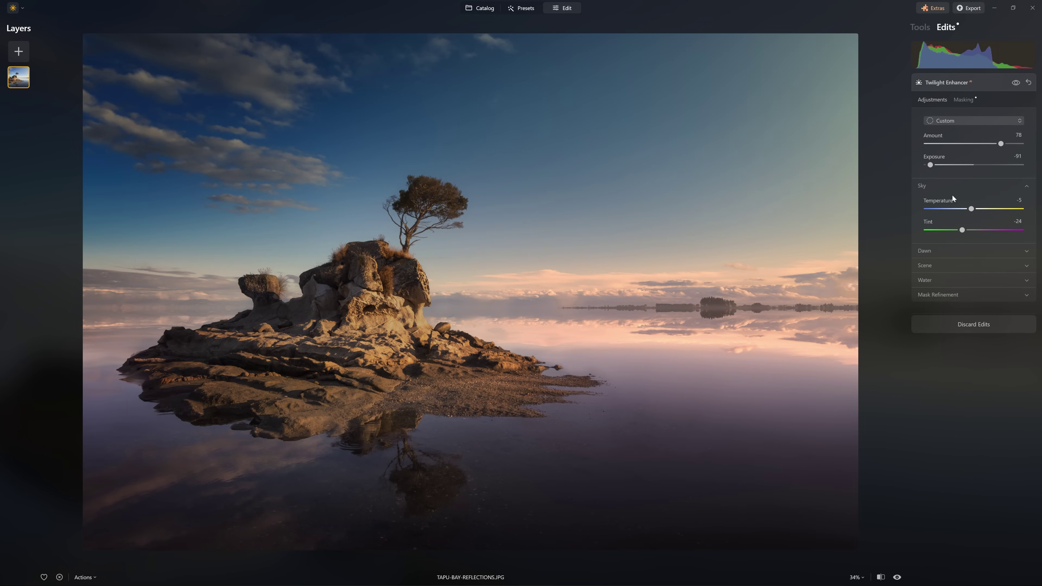
pyautogui.click(1016, 82)
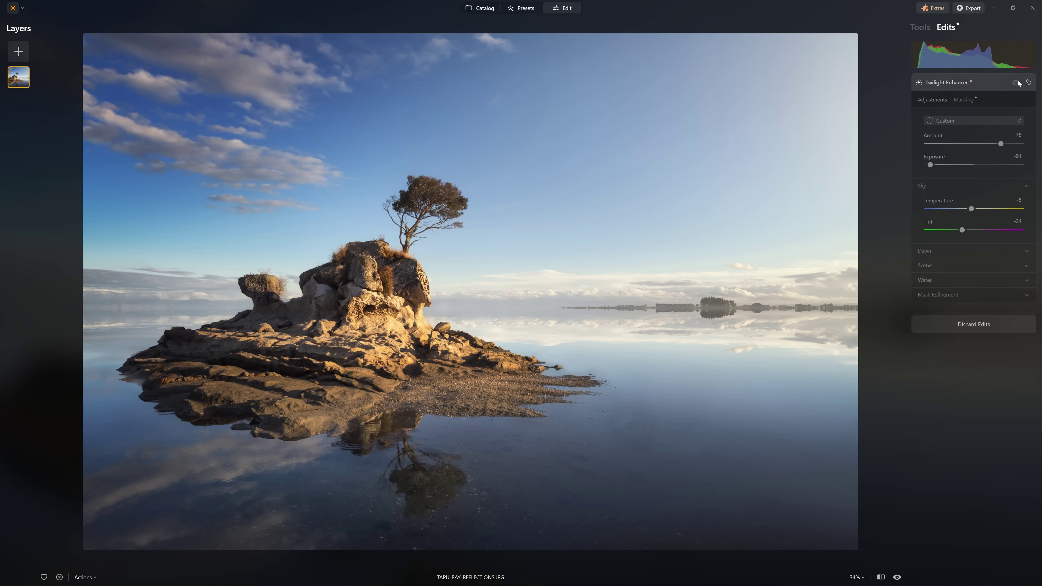
pyautogui.click(1016, 82)
pyautogui.click(1016, 83)
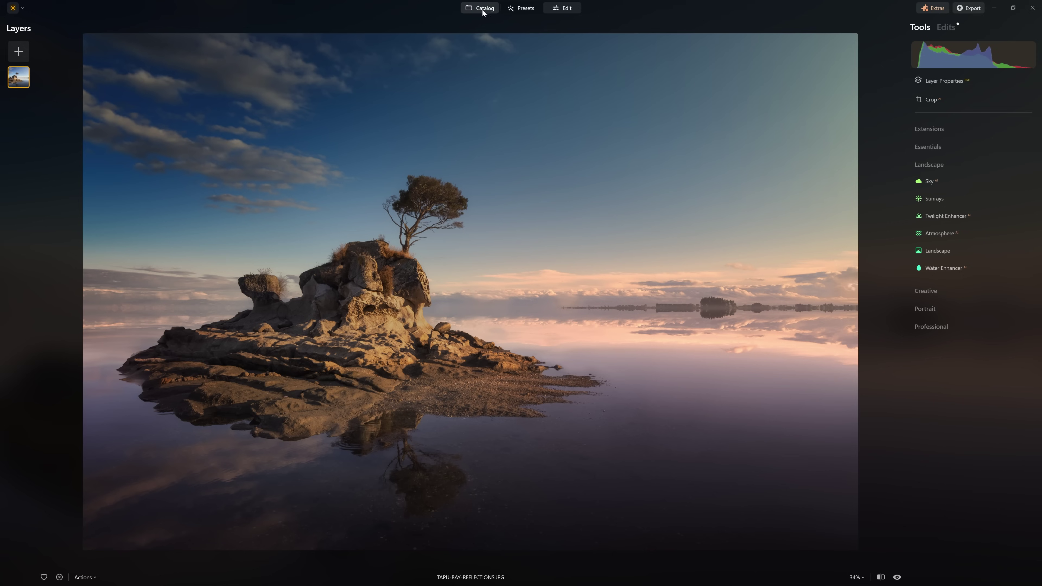
# Step: Return to the Catalog's Landscapes folder, showing the edited Tapu Bay thumbnail
pyautogui.click(482, 9)
# Step: View the waterfall photo, then open TOWER-BRIDGE-AT-SUNSET.JPG in single-image view
pyautogui.scroll(-2, 456, 292)
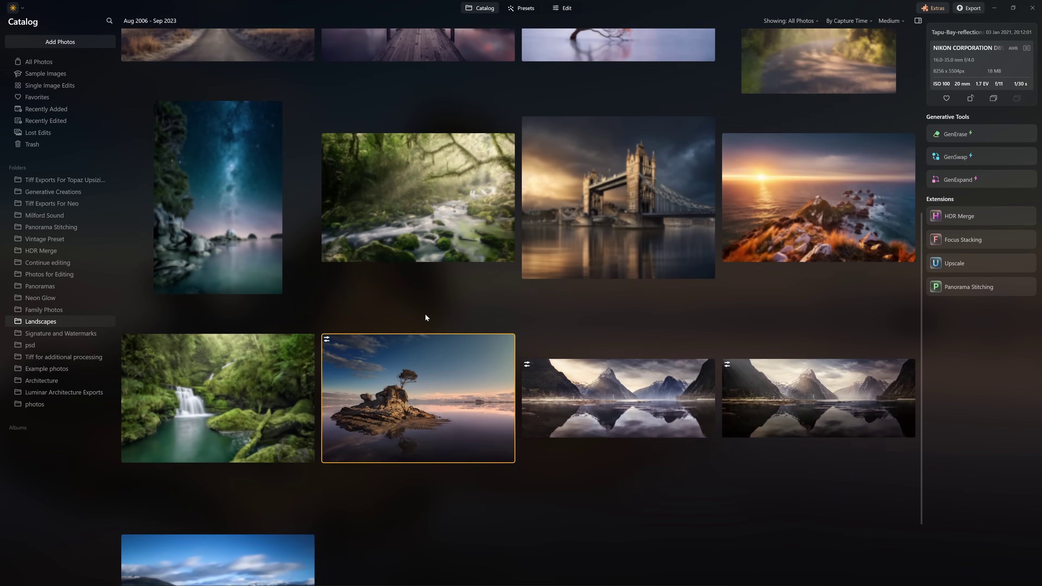
pyautogui.doubleClick(235, 396)
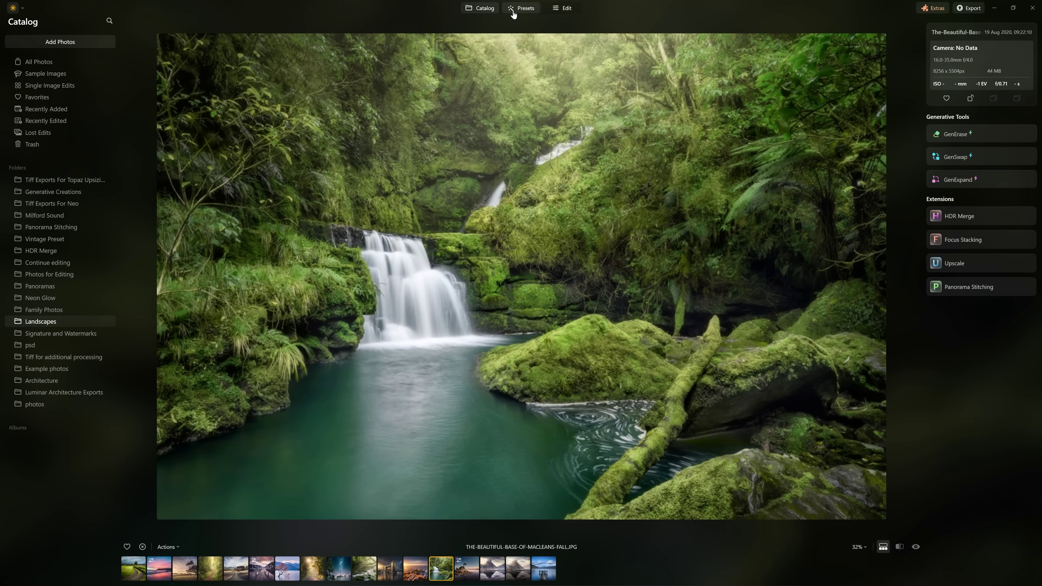
pyautogui.click(490, 9)
pyautogui.doubleClick(615, 193)
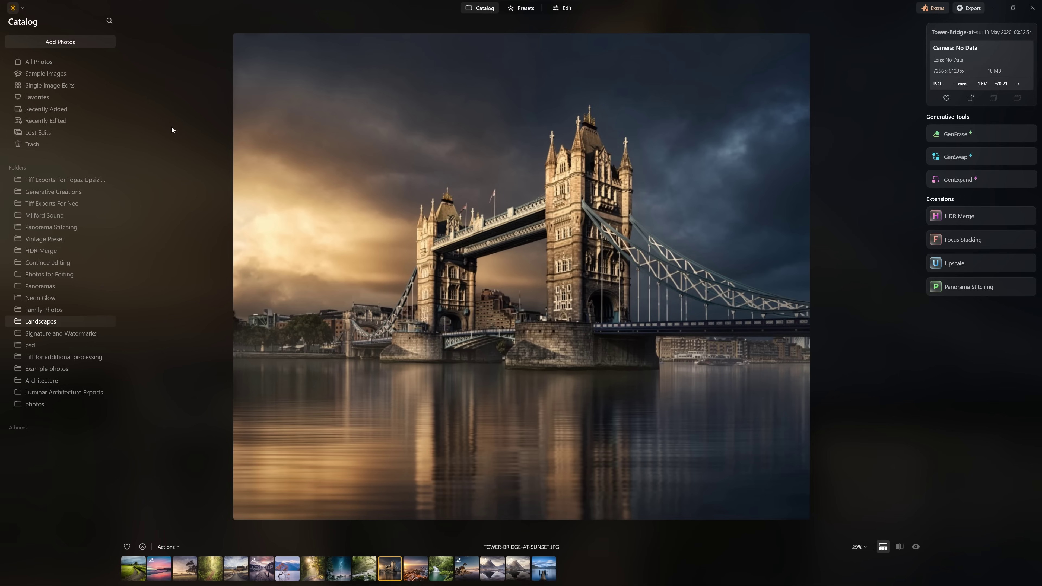
# Step: Set Dynamic background to Off in File > Preferences and confirm with OK
pyautogui.click(13, 8)
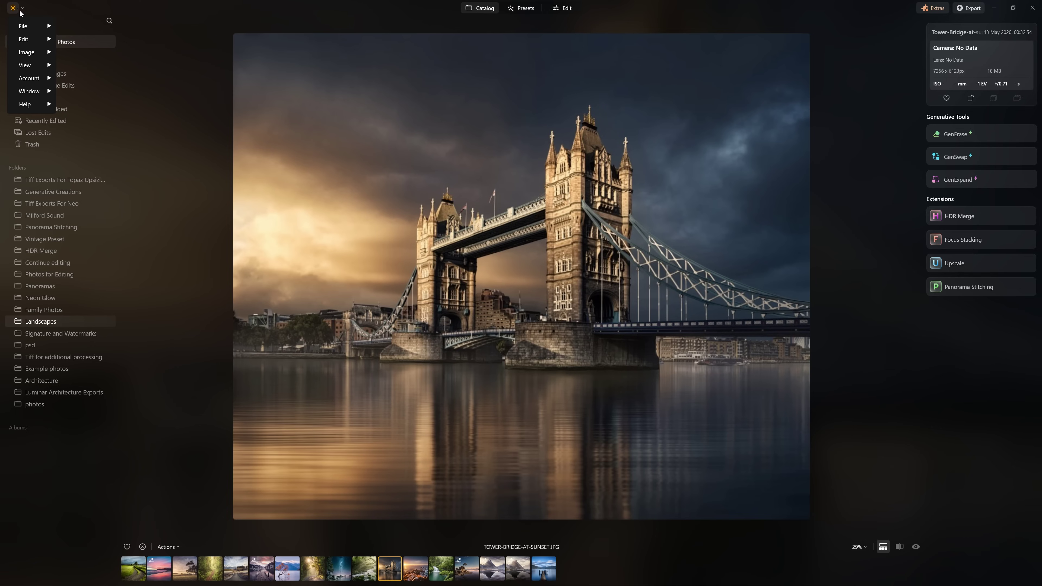
pyautogui.click(34, 29)
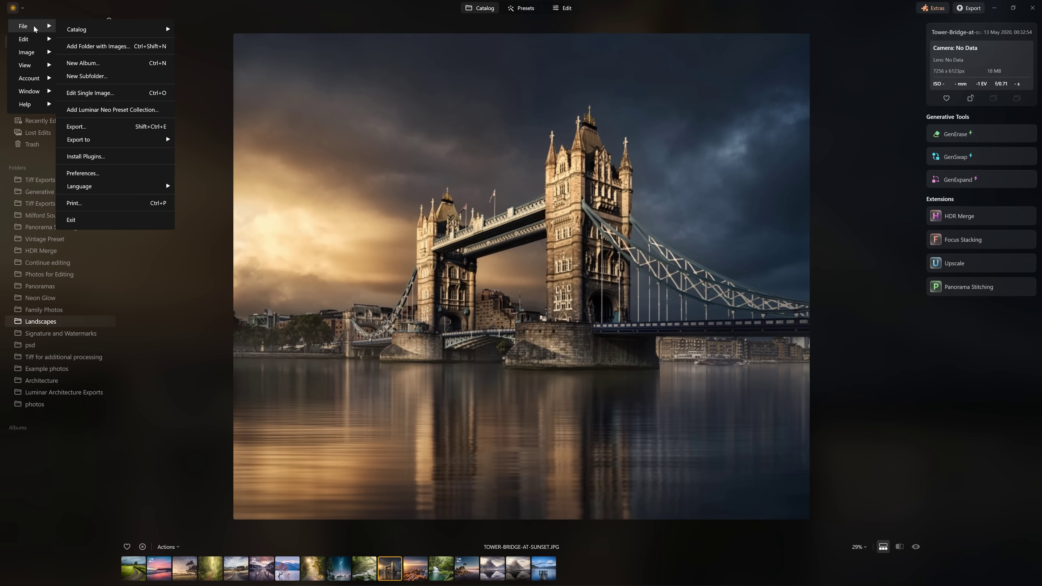
pyautogui.click(120, 173)
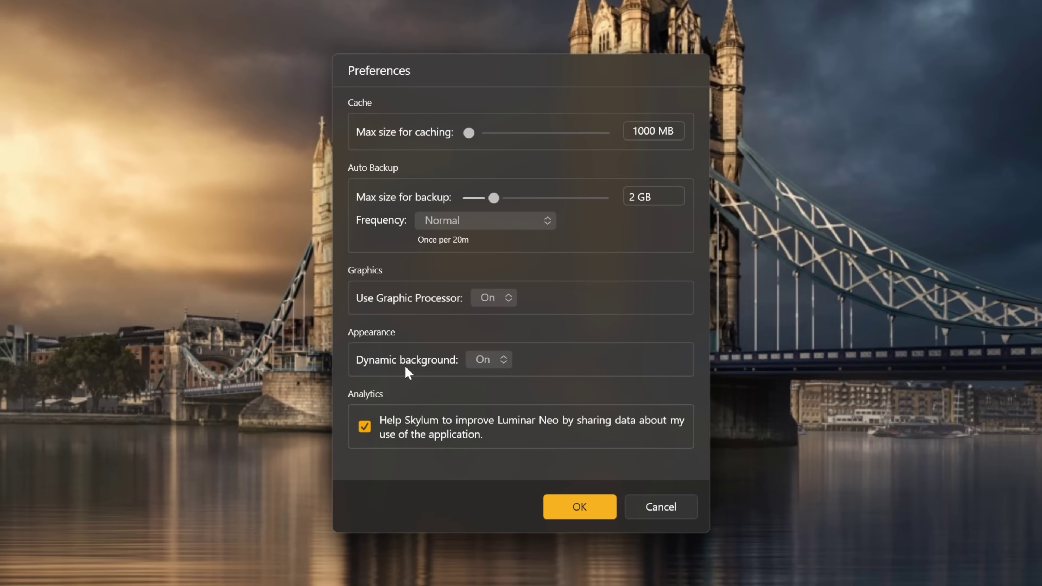
pyautogui.click(499, 361)
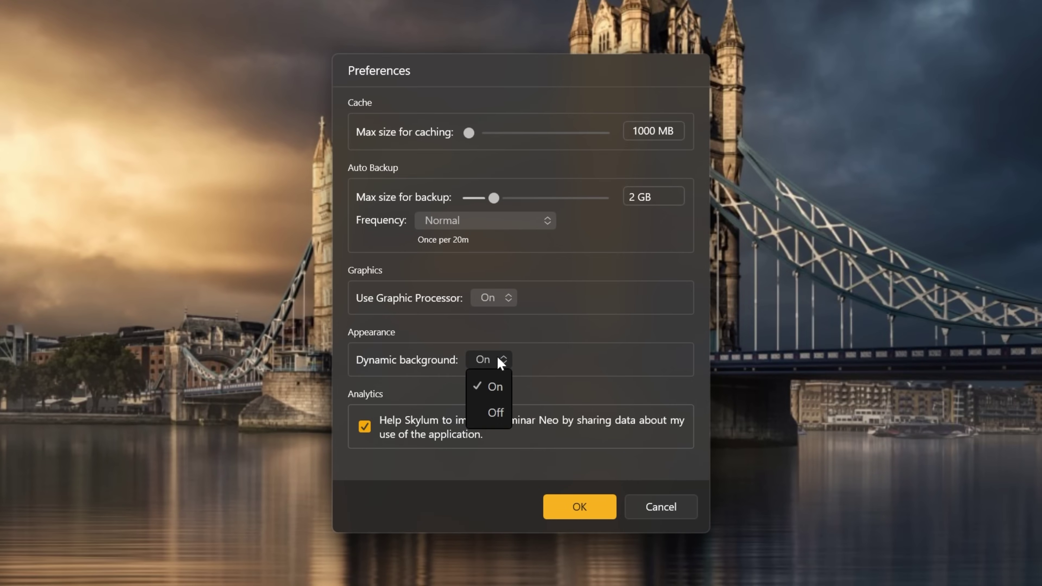
pyautogui.click(494, 413)
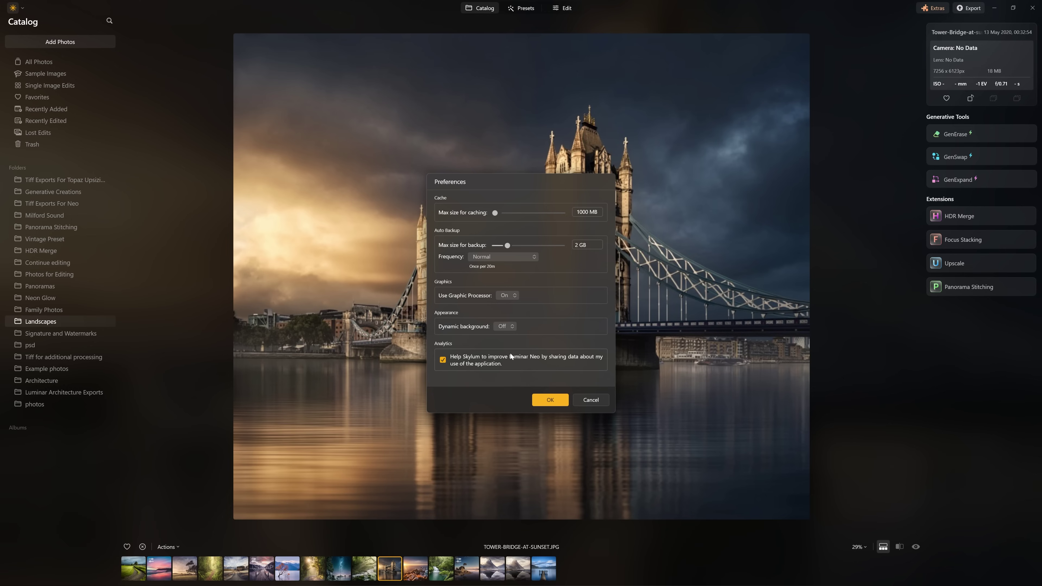
pyautogui.click(561, 400)
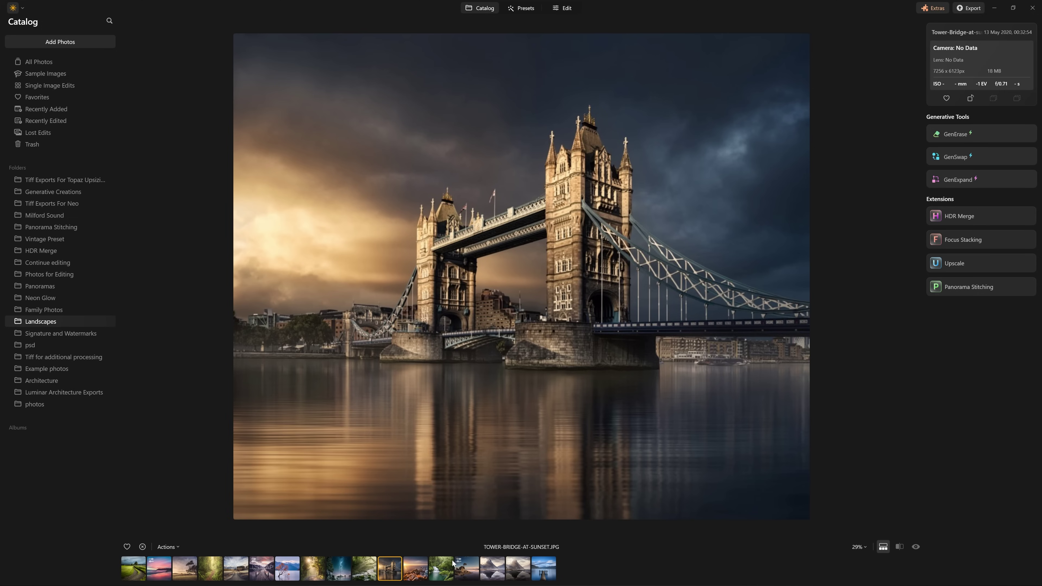
# Step: Show the Tapu Bay reflections photo zoomed out to fit the viewer
pyautogui.click(464, 576)
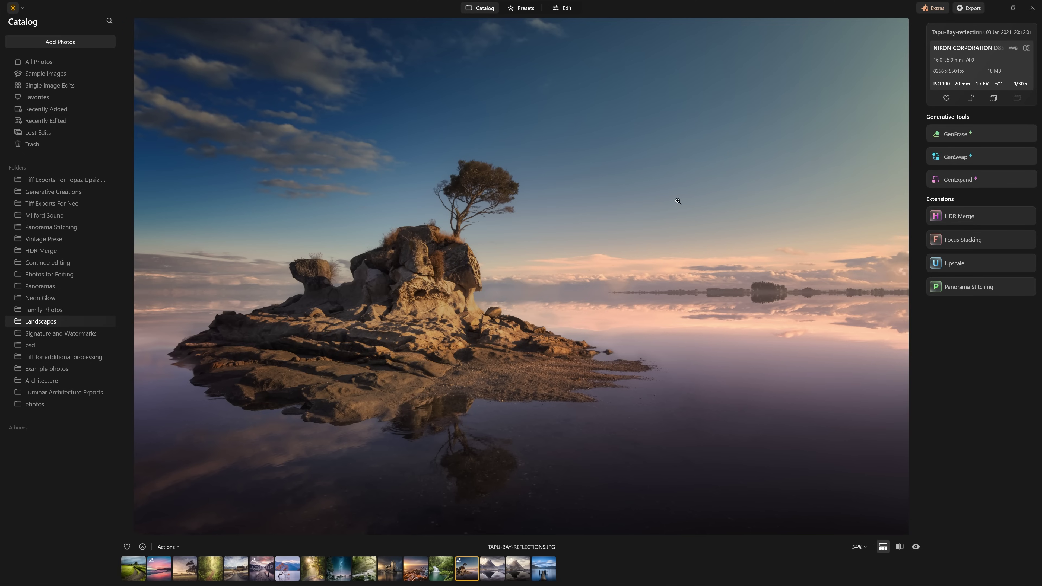
pyautogui.hotkey('ctrl', '-')
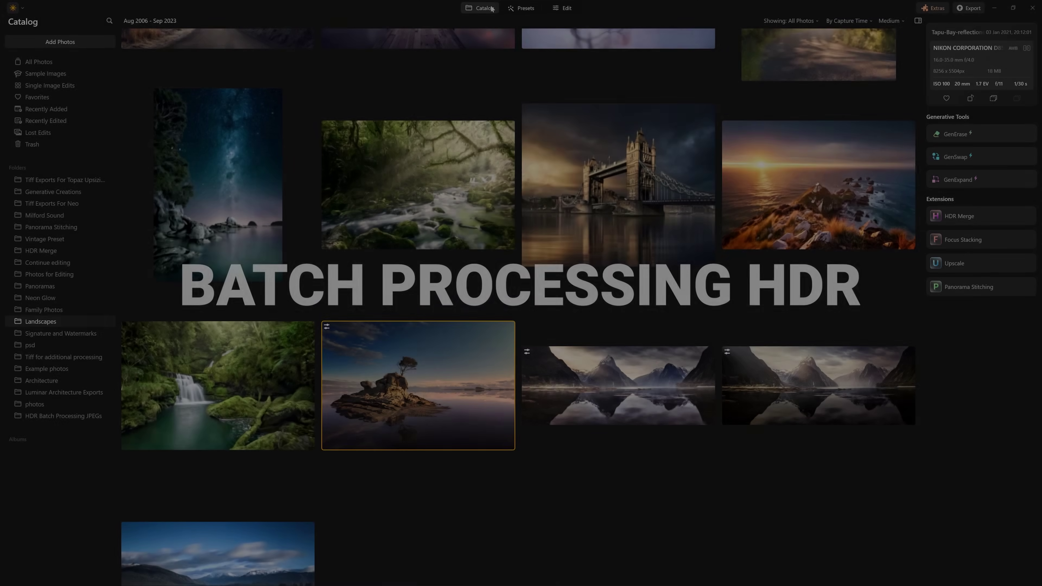
# Step: Select all 74 photos in HDR Batch Processing JPEGs and drop them onto HDR Merge
pyautogui.click(67, 416)
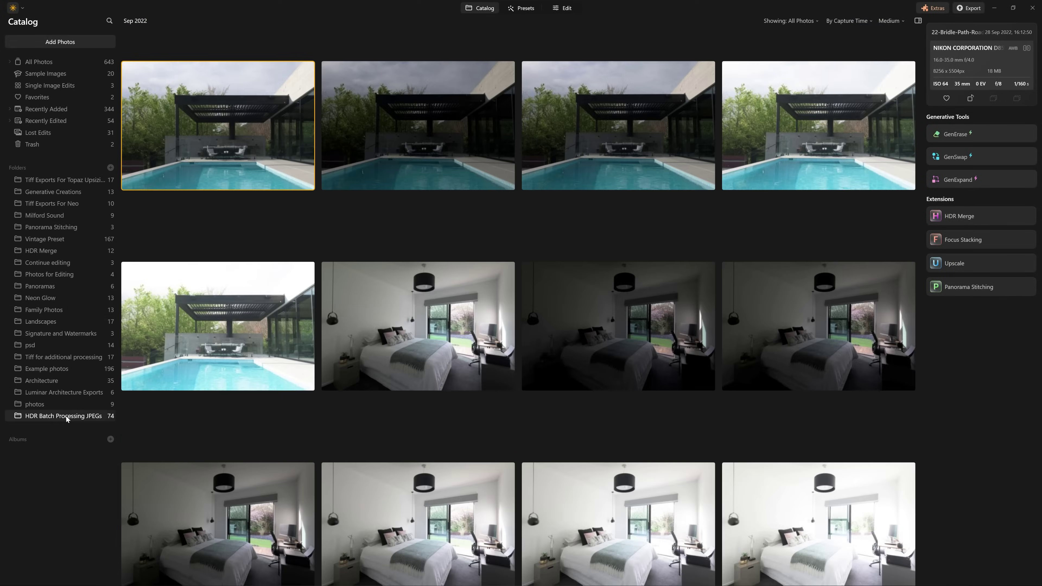
pyautogui.scroll(-8, 362, 221)
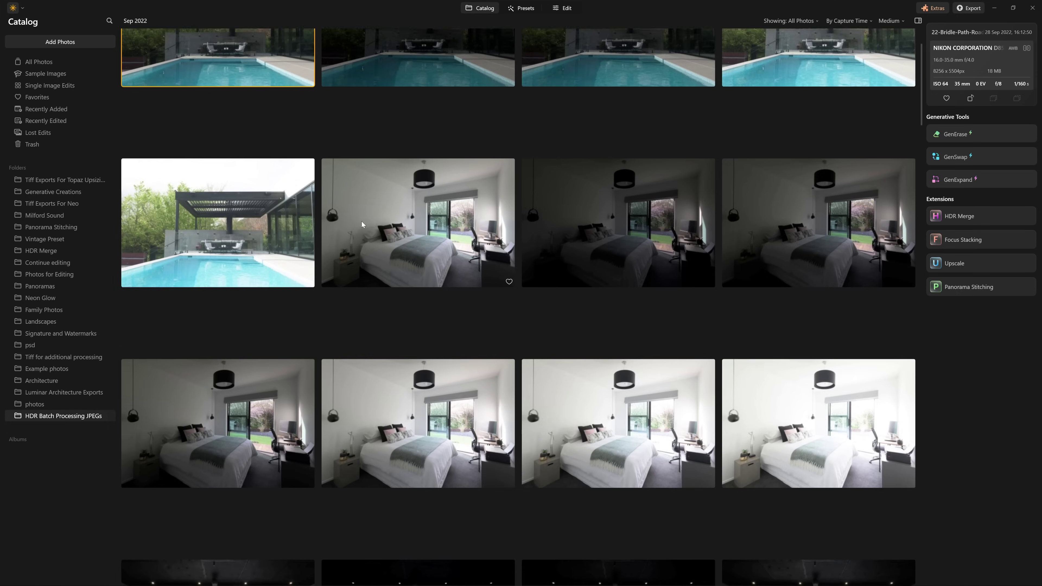
pyautogui.scroll(-10, 359, 222)
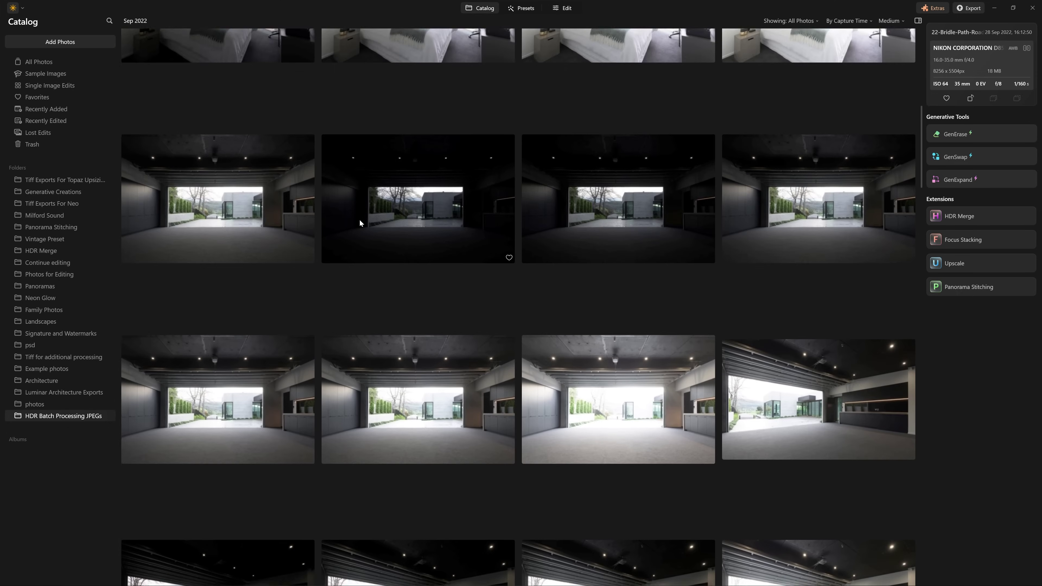
pyautogui.scroll(-6, 434, 301)
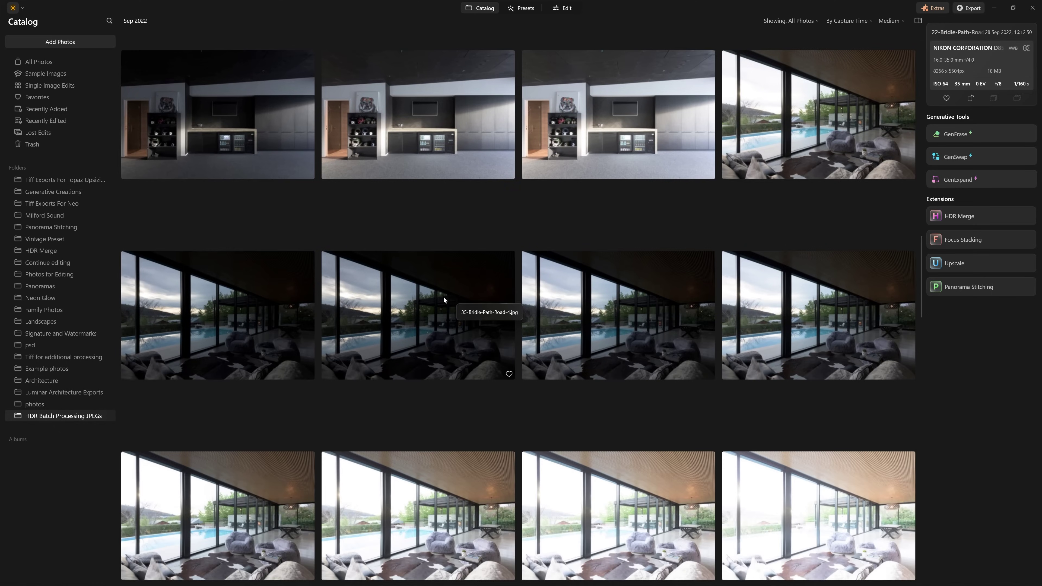
pyautogui.scroll(8, 443, 299)
pyautogui.scroll(10, 443, 296)
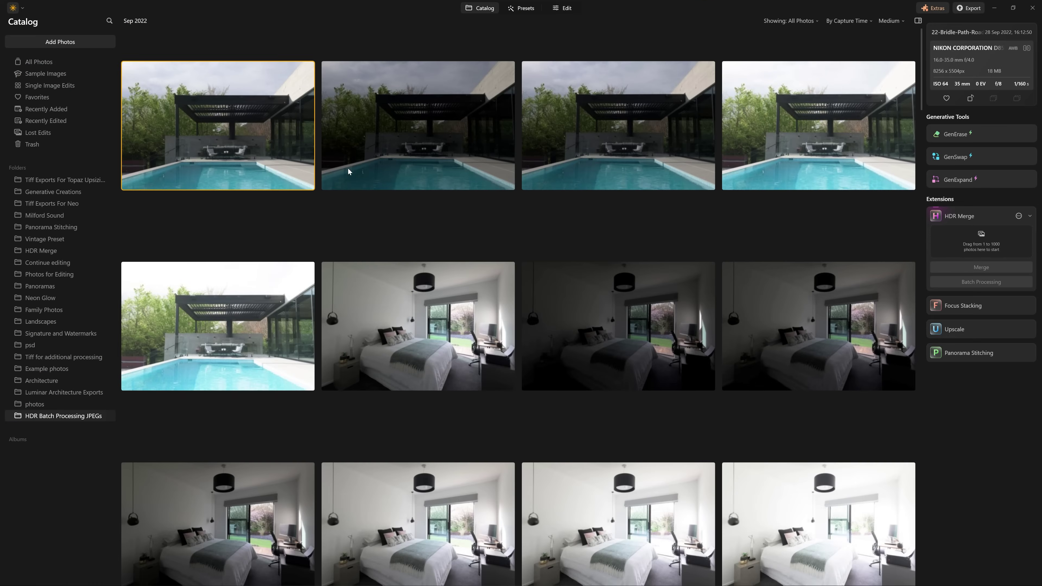
pyautogui.moveTo(920, 99); pyautogui.dragTo(930, 555)
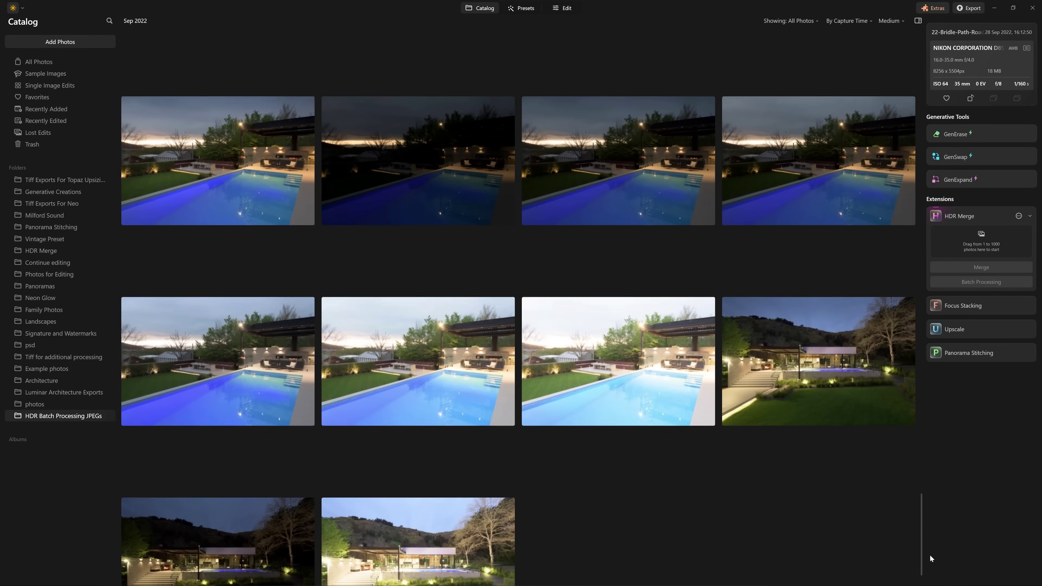
pyautogui.keyDown('shift'); pyautogui.click(416, 481); pyautogui.keyUp('shift')
pyautogui.moveTo(415, 481); pyautogui.dragTo(956, 245)
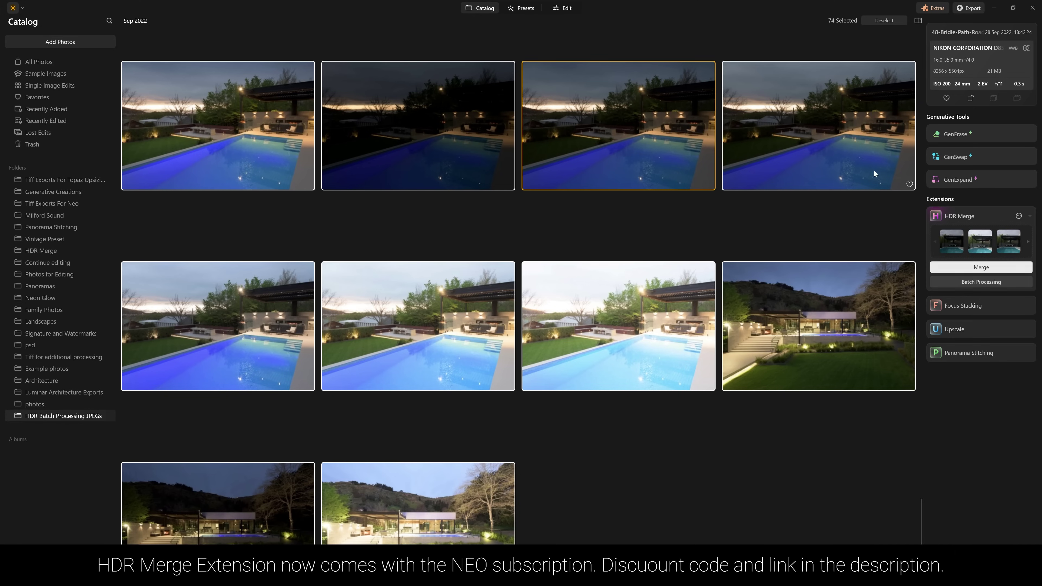
# Step: Review HDR Merge settings, then list the Bridle-Path-Road bracket groups in Batch Processing
pyautogui.scroll(5, 836, 213)
pyautogui.scroll(10, 827, 211)
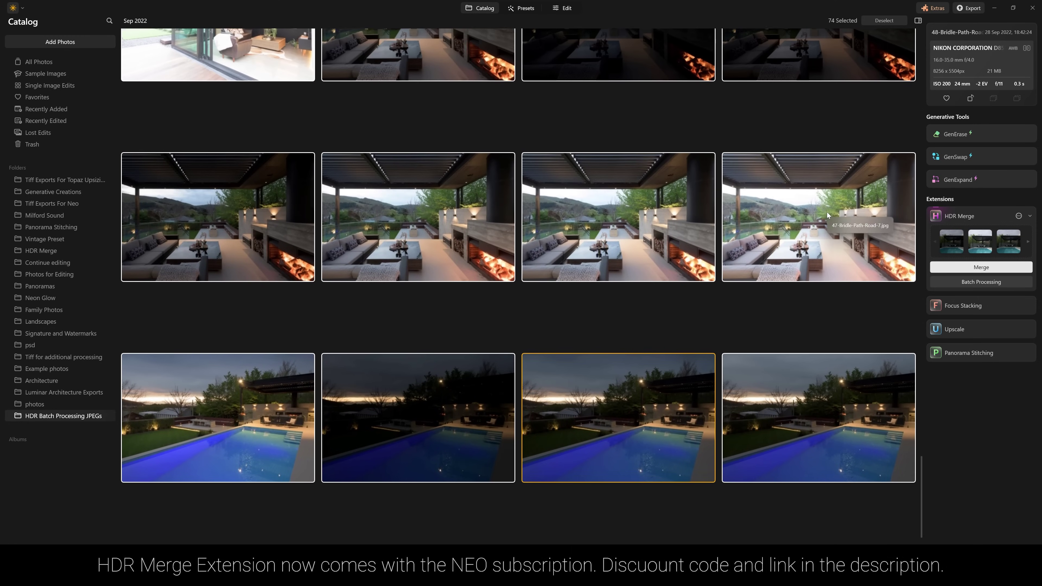
pyautogui.scroll(10, 826, 212)
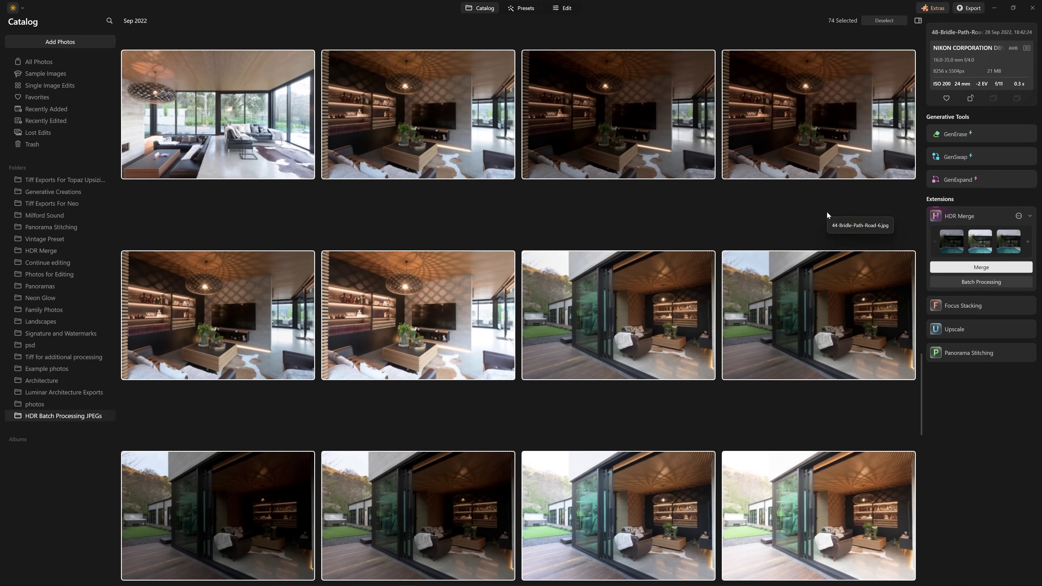
pyautogui.scroll(10, 612, 248)
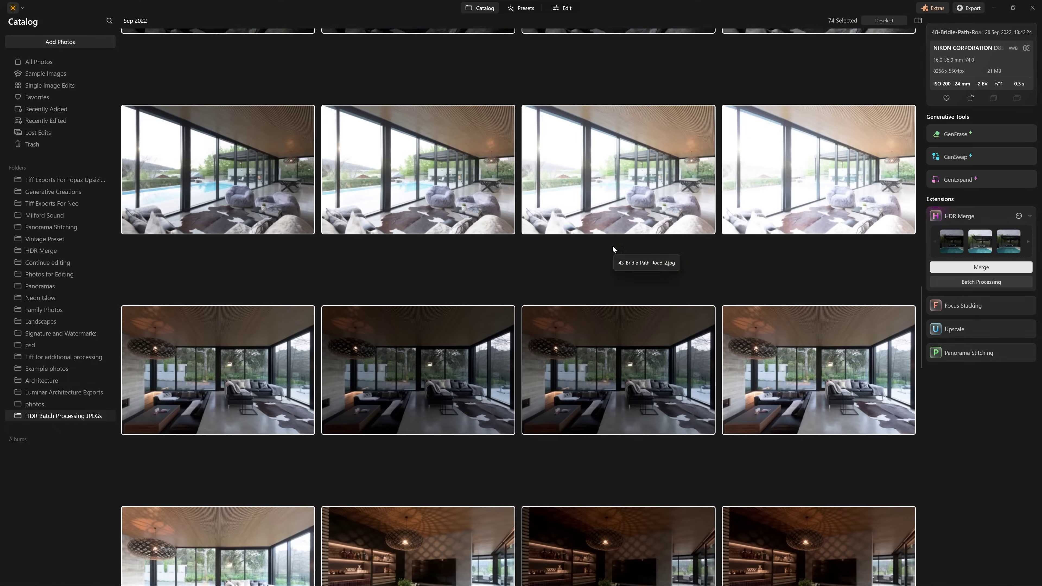
pyautogui.scroll(10, 599, 219)
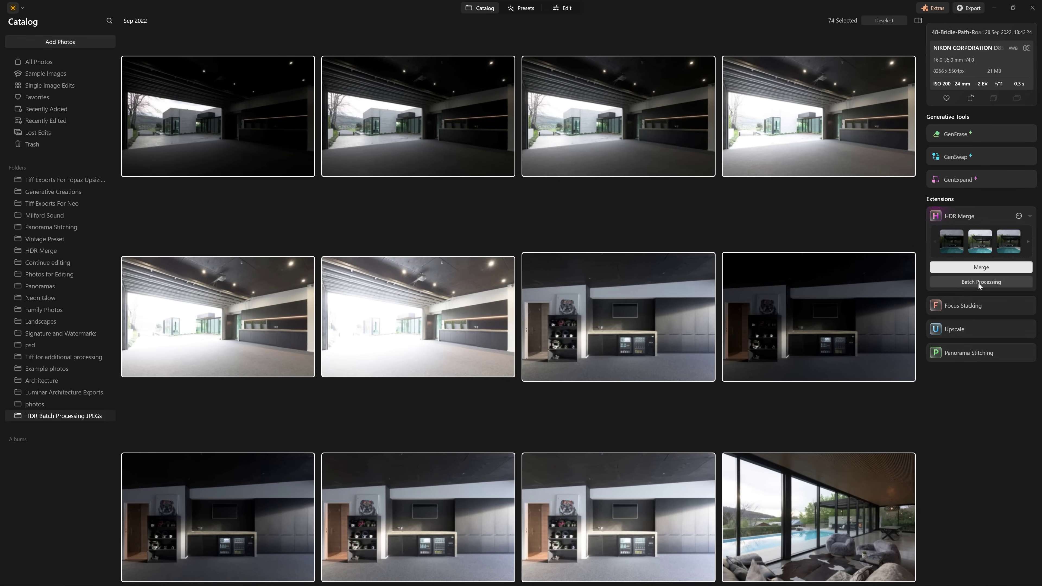
pyautogui.click(1019, 217)
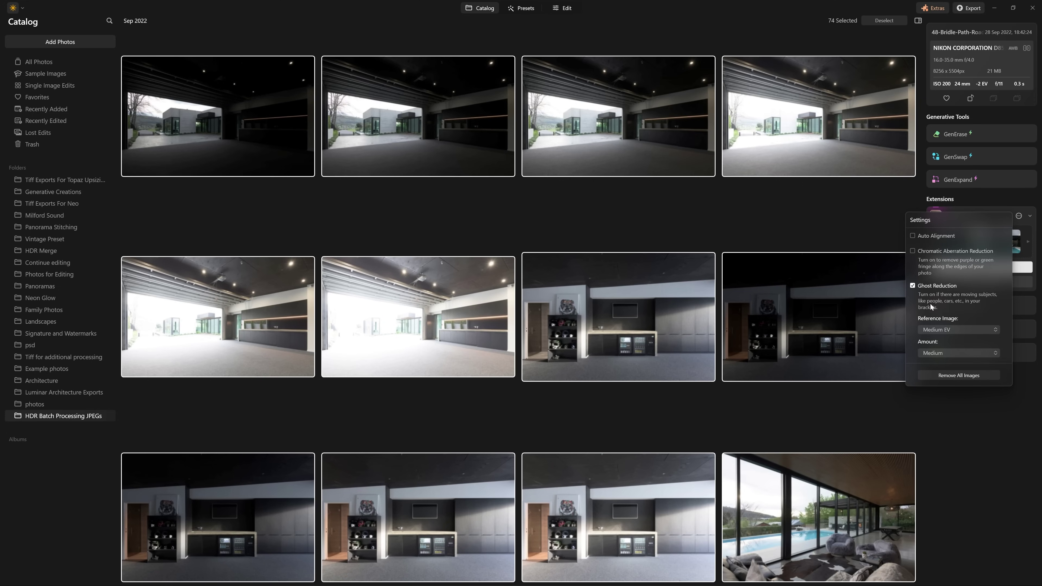
pyautogui.click(992, 209)
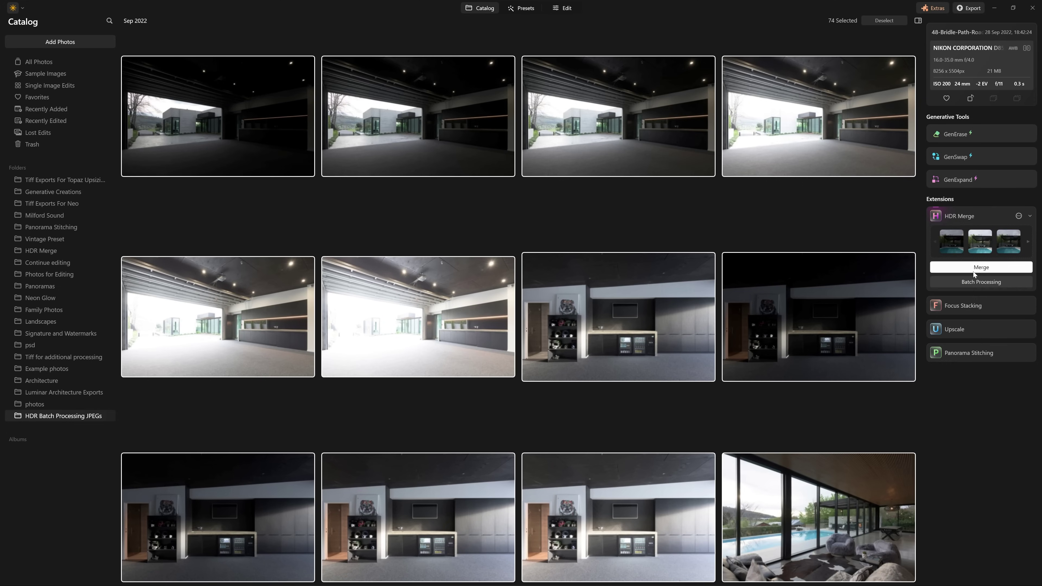
pyautogui.click(974, 282)
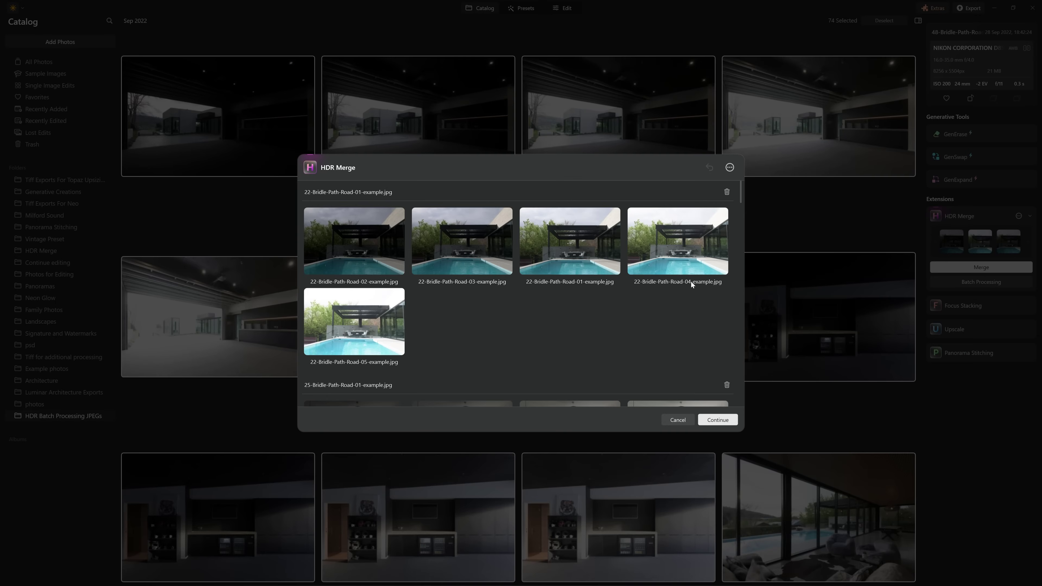
pyautogui.moveTo(741, 192); pyautogui.dragTo(749, 221)
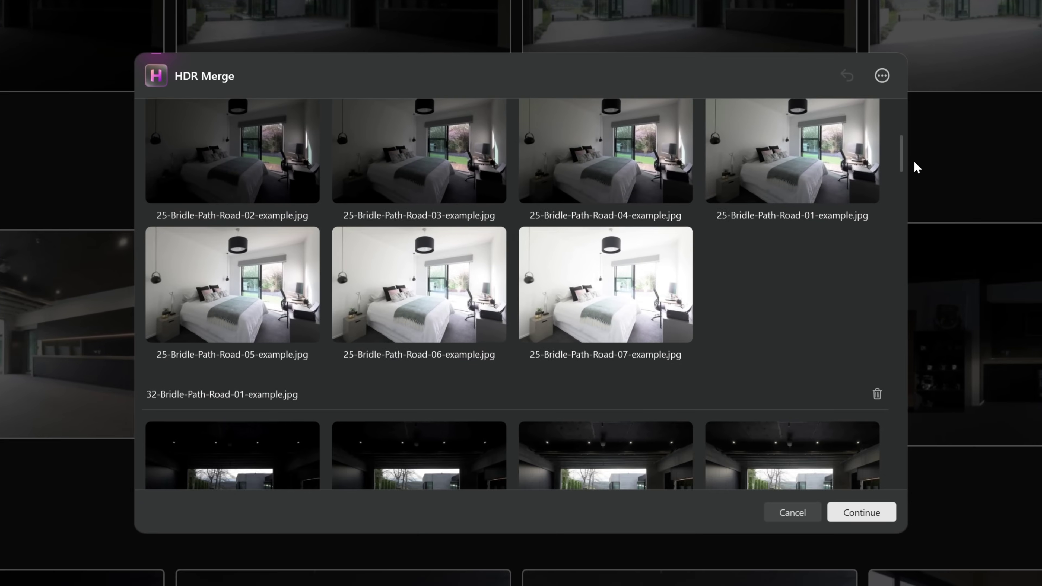
pyautogui.moveTo(915, 164); pyautogui.dragTo(916, 490)
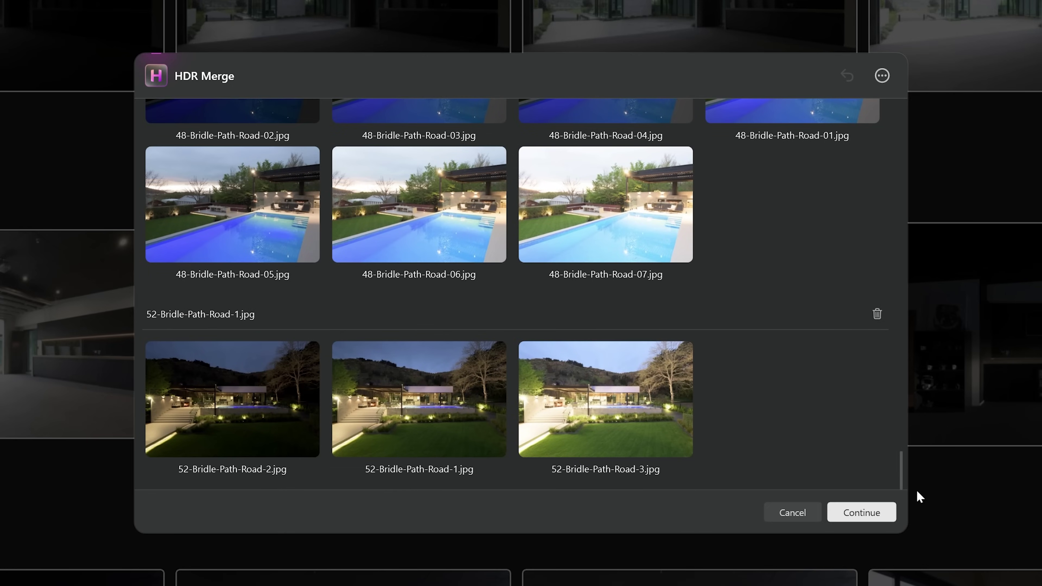
# Step: Continue to merge all the bracketed groups in the batch
pyautogui.click(858, 513)
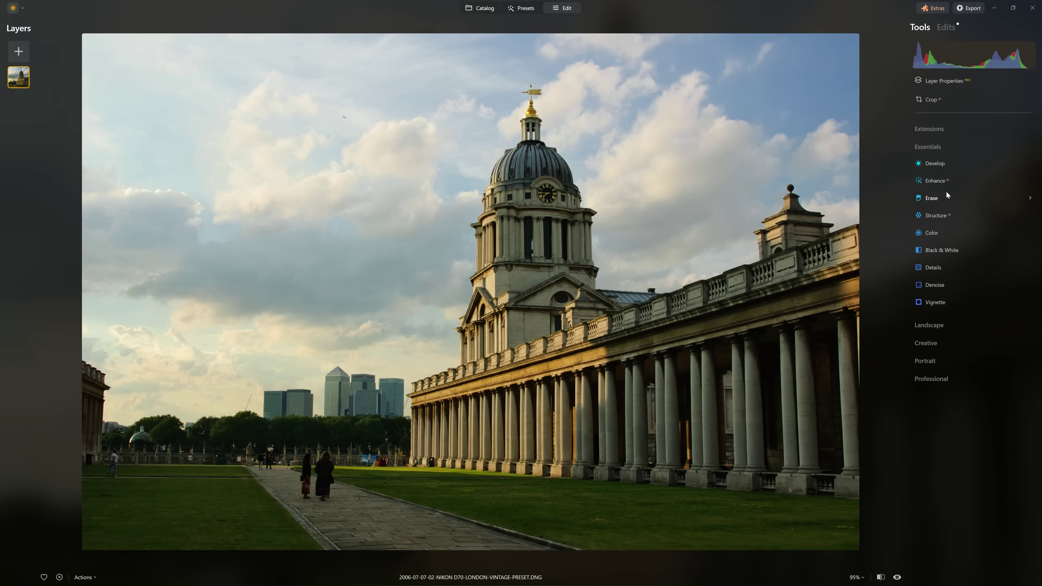
# Step: Set Structure Amount to 100, compare it on and off, and bring up its Masking options
pyautogui.click(949, 216)
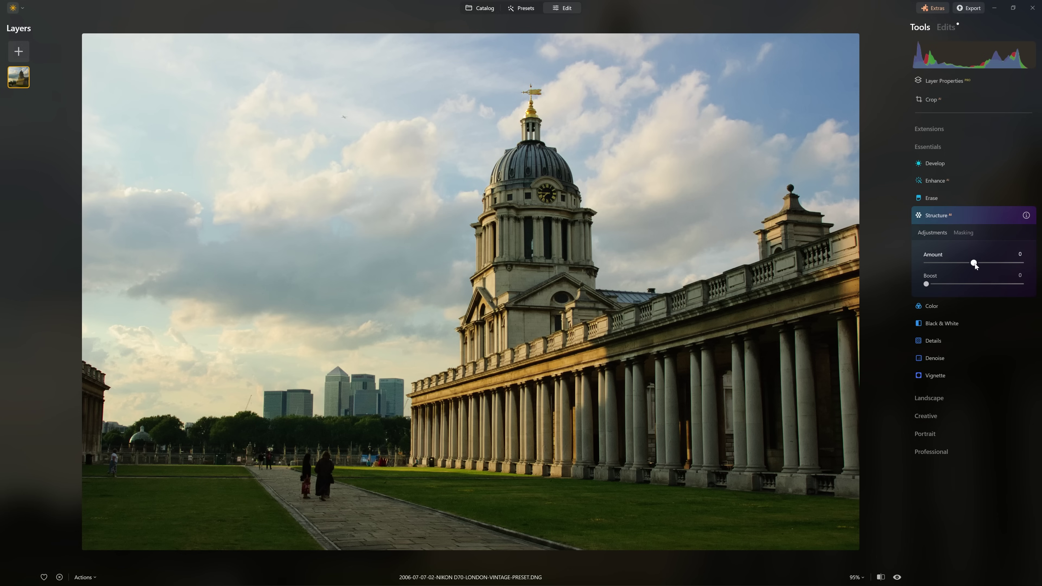
pyautogui.moveTo(974, 263); pyautogui.dragTo(1021, 263)
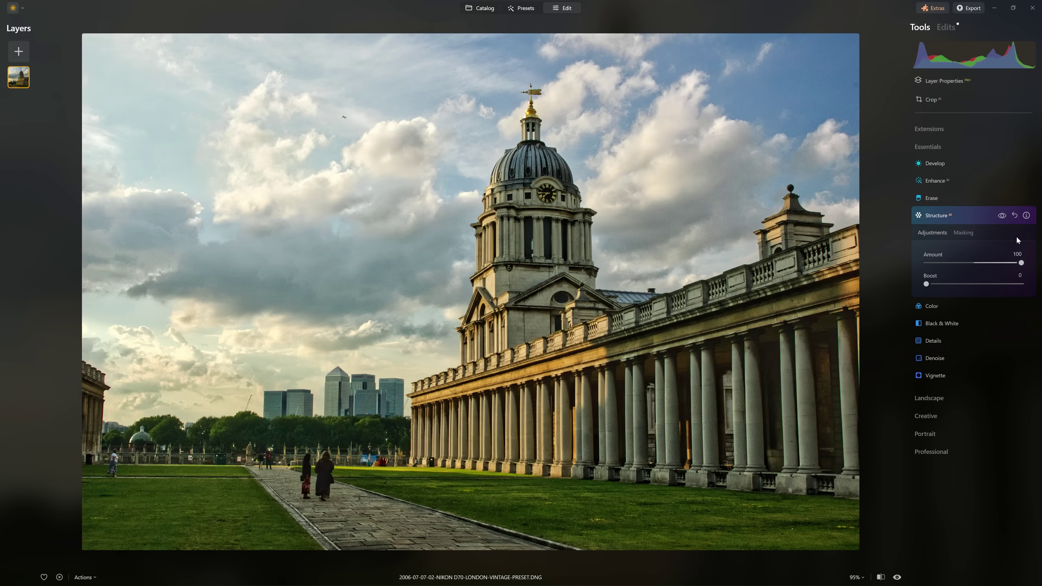
pyautogui.click(1003, 216)
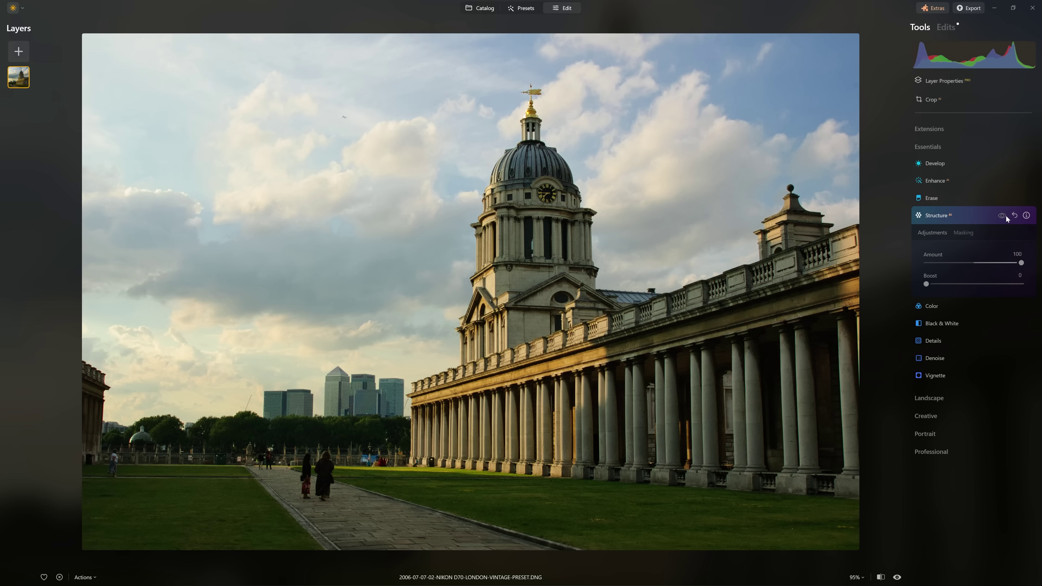
pyautogui.click(1005, 215)
pyautogui.click(1004, 216)
pyautogui.click(1003, 216)
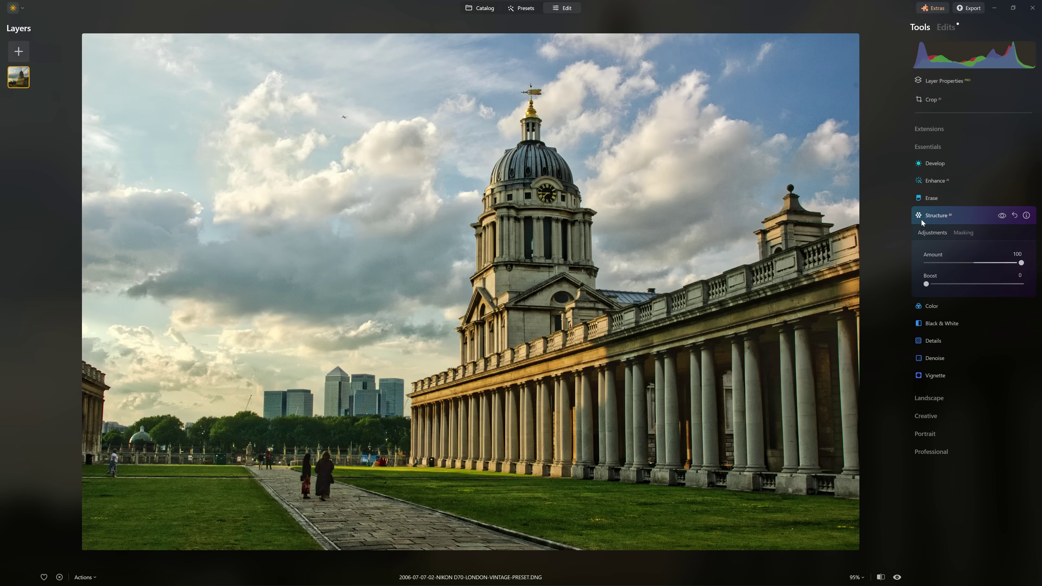
pyautogui.click(1001, 216)
pyautogui.click(1000, 216)
pyautogui.click(1001, 216)
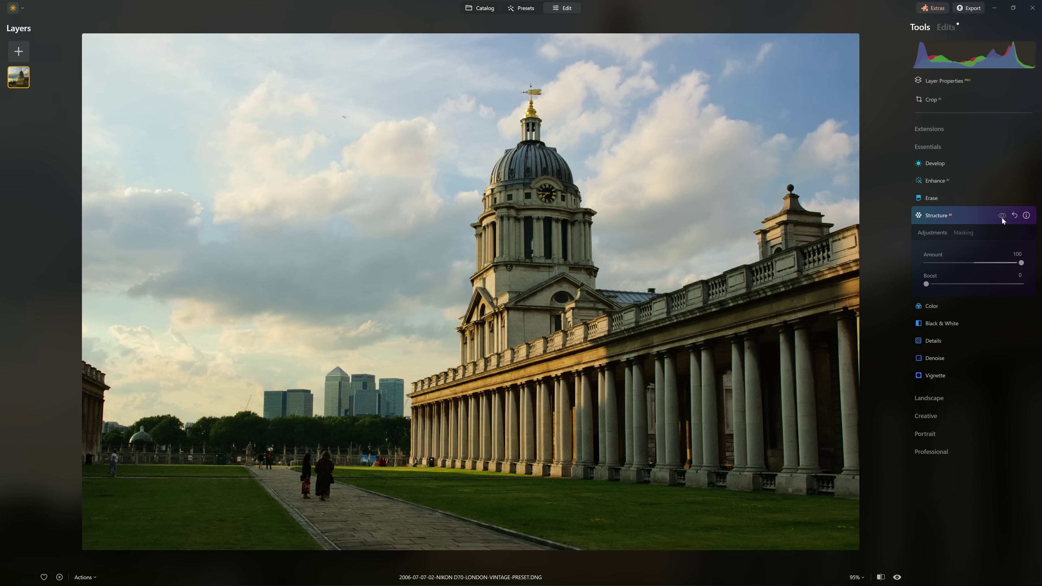
pyautogui.click(1001, 218)
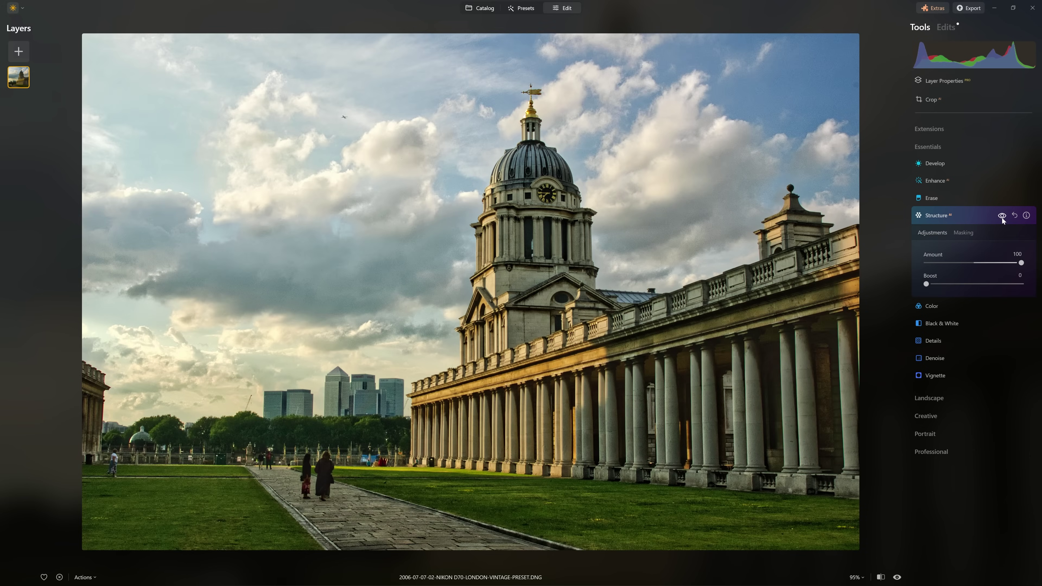
pyautogui.click(1002, 217)
pyautogui.click(1002, 218)
pyautogui.click(963, 233)
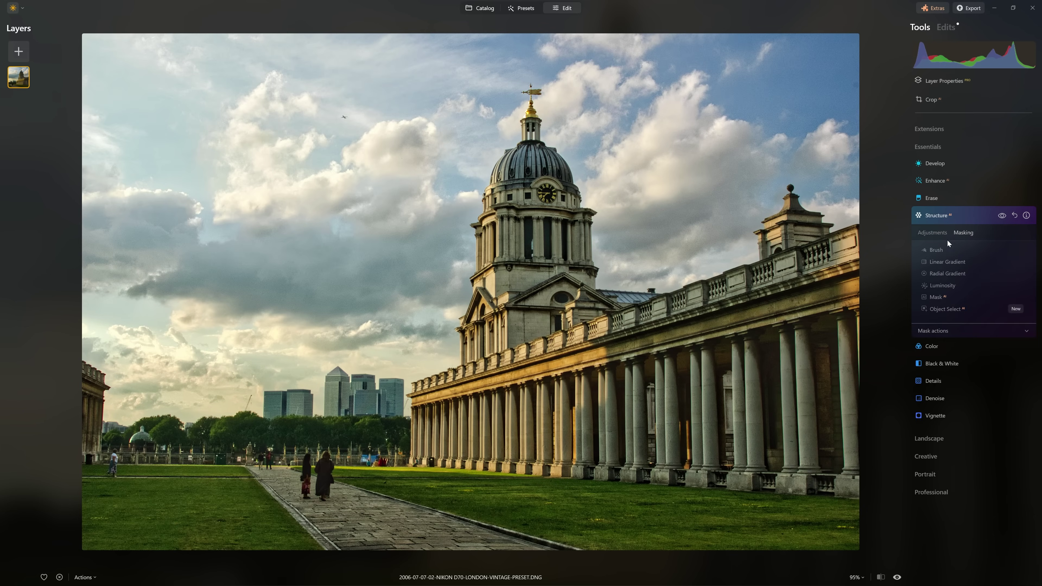
# Step: Add a Luminosity mask, show it as a red overlay, and lower the bright end to exclude clouds
pyautogui.click(941, 286)
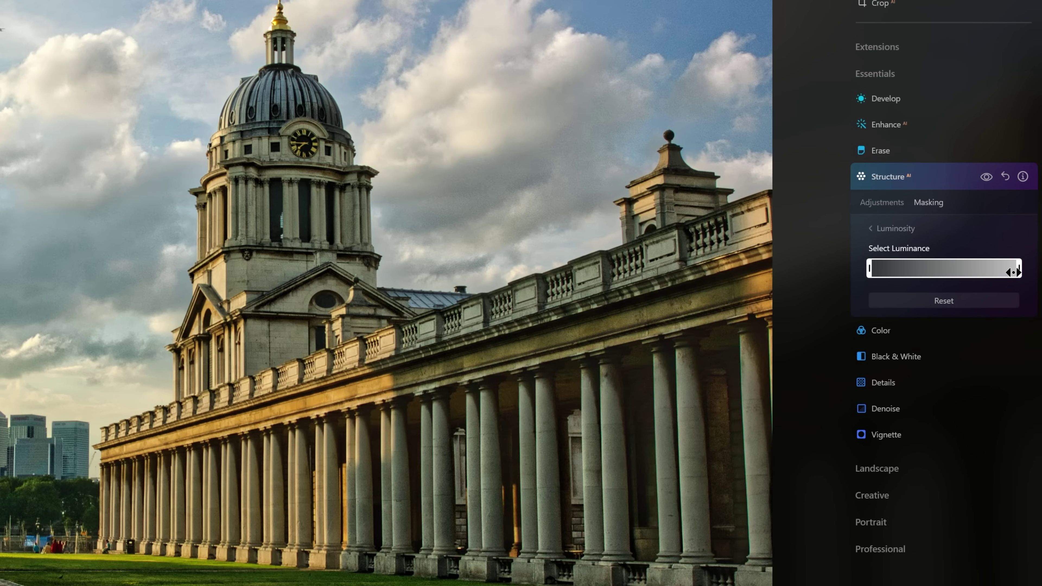
pyautogui.click(1019, 273)
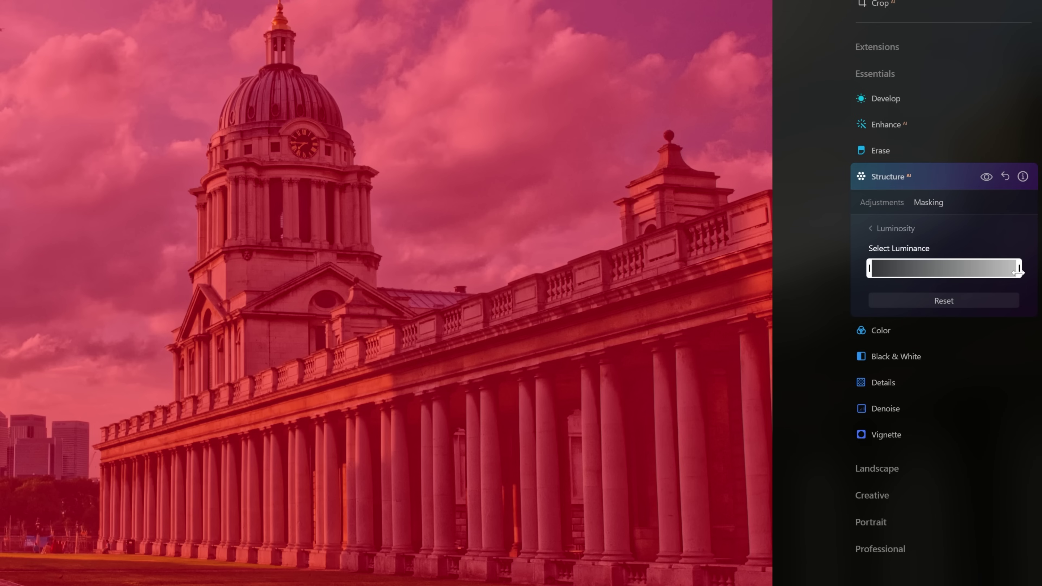
pyautogui.moveTo(1018, 272); pyautogui.dragTo(959, 276)
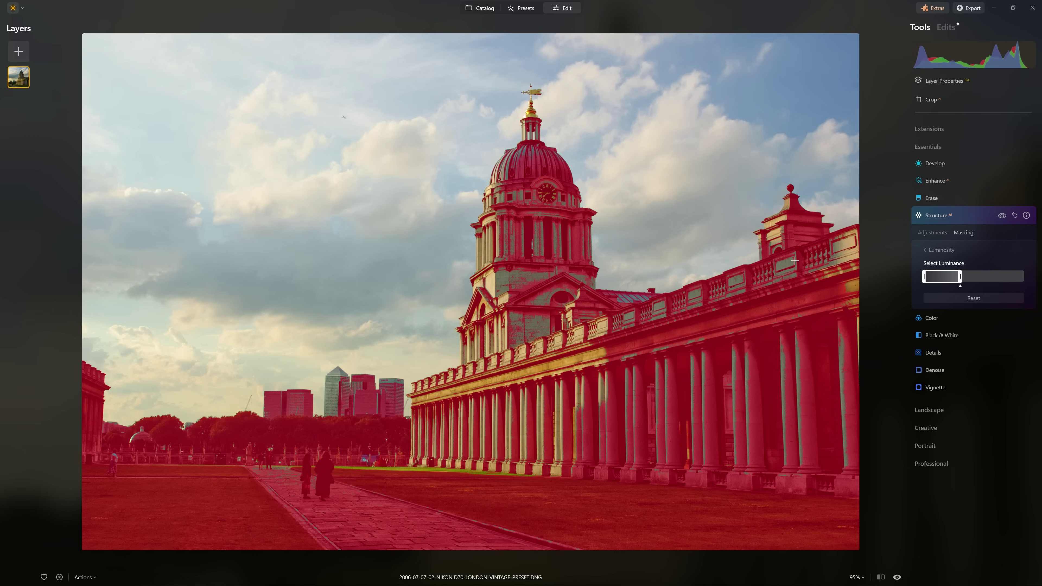
# Step: Zoom in on the balustrade and widen the luminance range to cover it, fine-tuning the falloff
pyautogui.scroll(5, 820, 258)
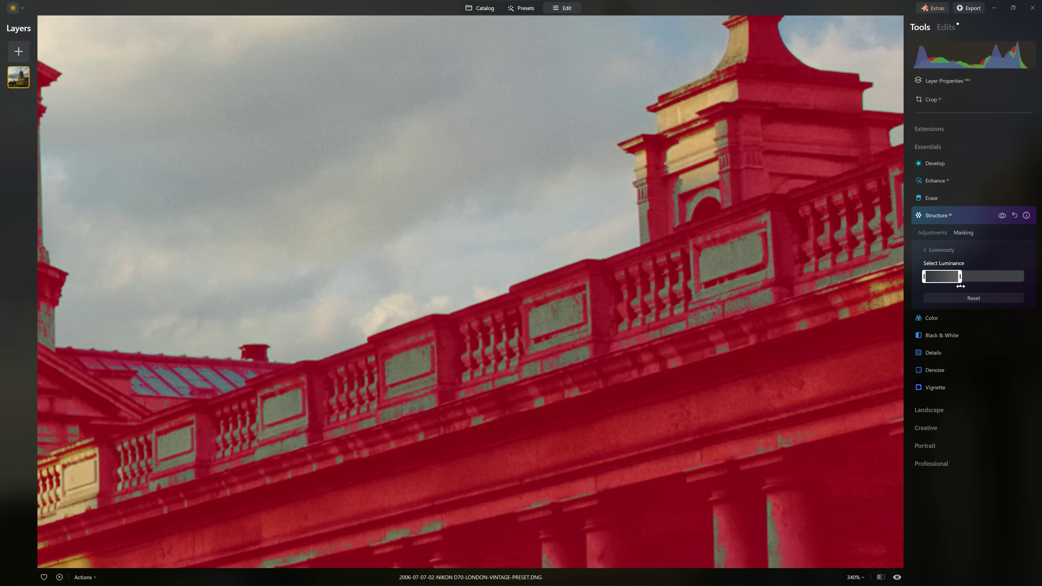
pyautogui.moveTo(962, 286); pyautogui.dragTo(983, 286)
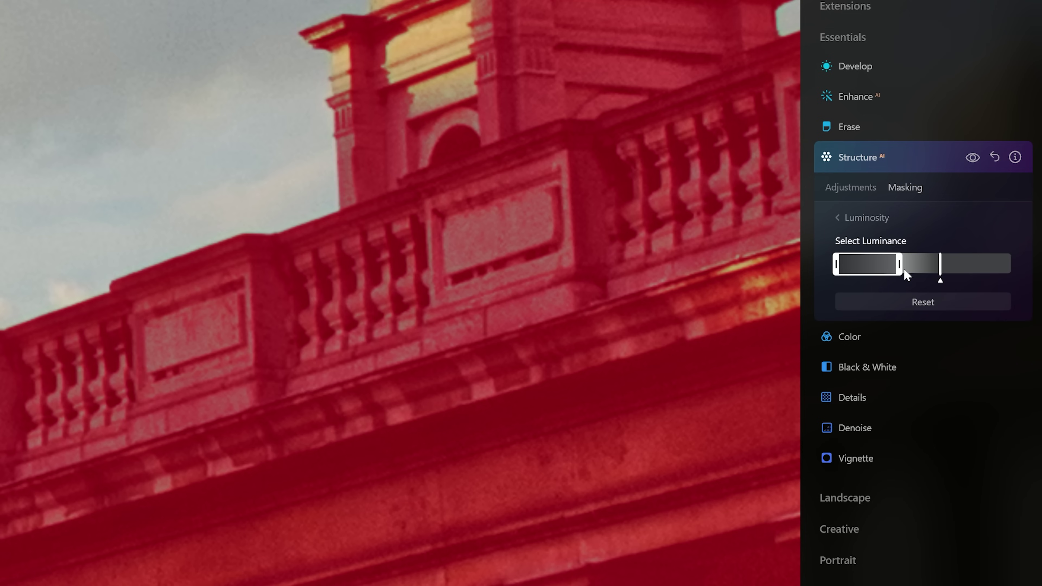
pyautogui.moveTo(940, 280)
pyautogui.mouseDown()
pyautogui.moveTo(950, 280)
pyautogui.moveTo(938, 280)
pyautogui.mouseUp()
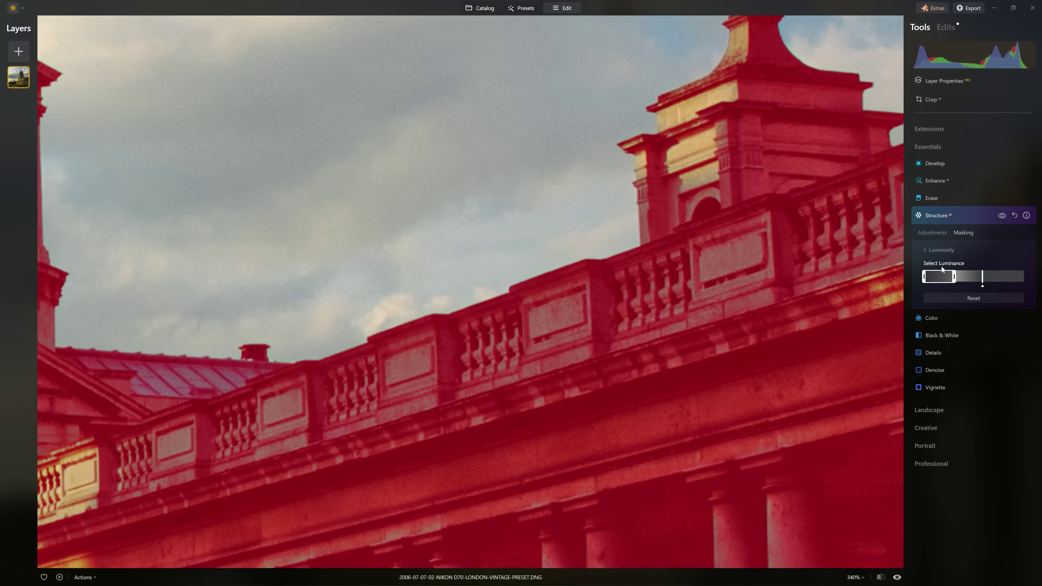
# Step: Exit the Luminosity settings, fit the photo to view, compare the masked Structure, and collapse it
pyautogui.click(934, 252)
pyautogui.hotkey('ctrl', '0')
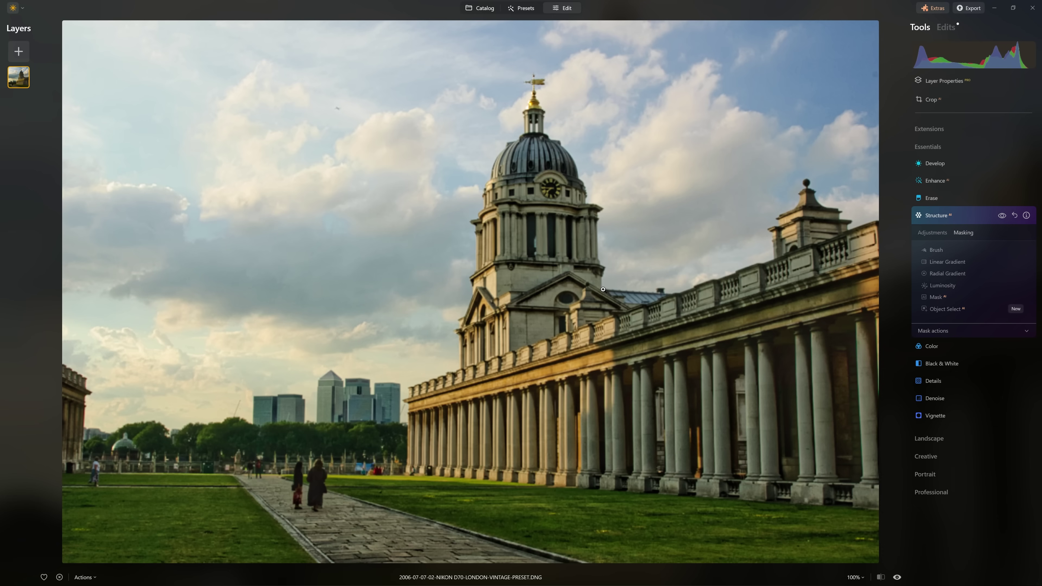
pyautogui.click(1001, 216)
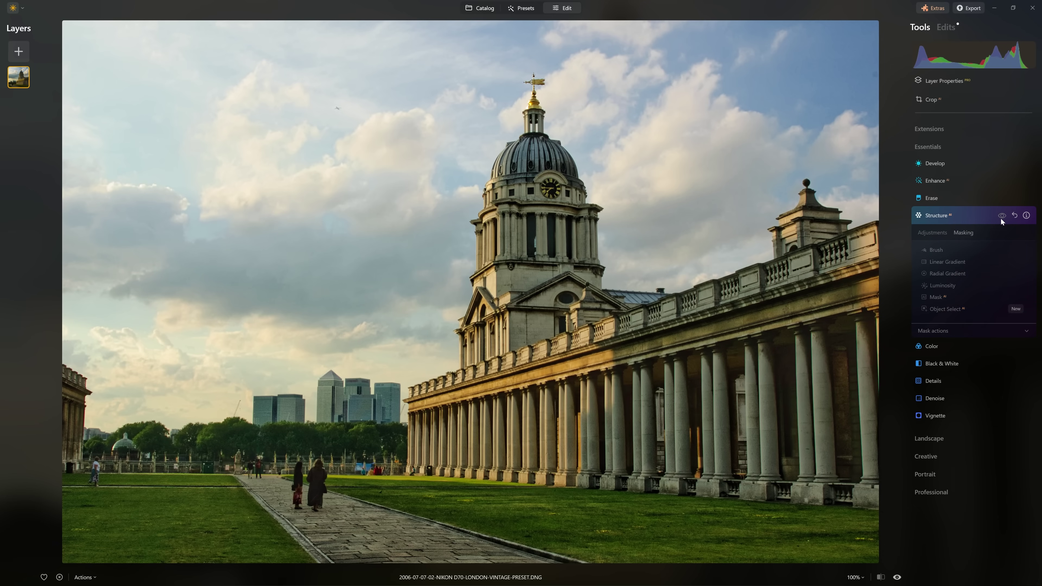
pyautogui.click(1001, 216)
pyautogui.click(1002, 218)
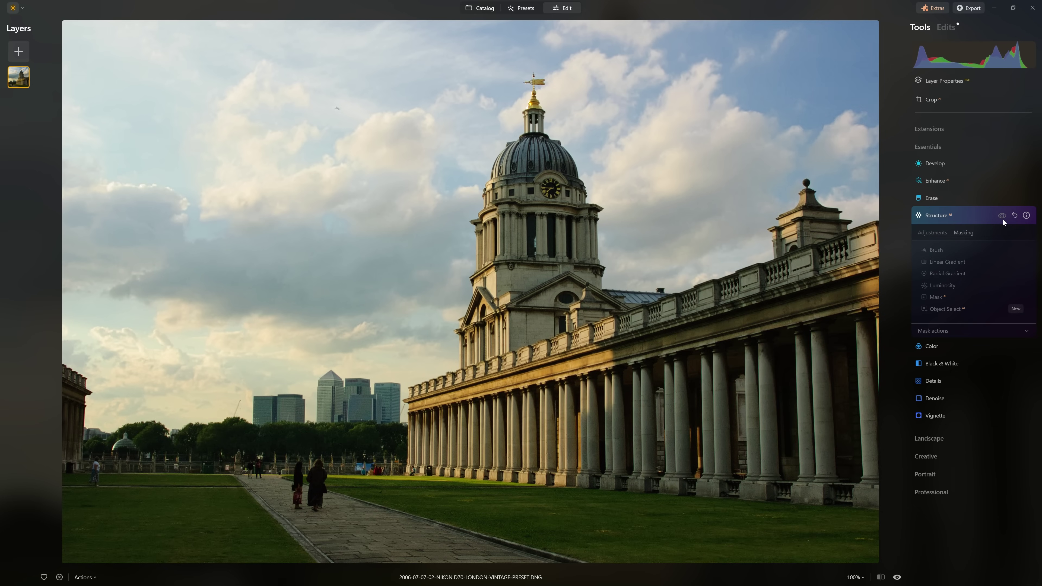
pyautogui.click(1002, 218)
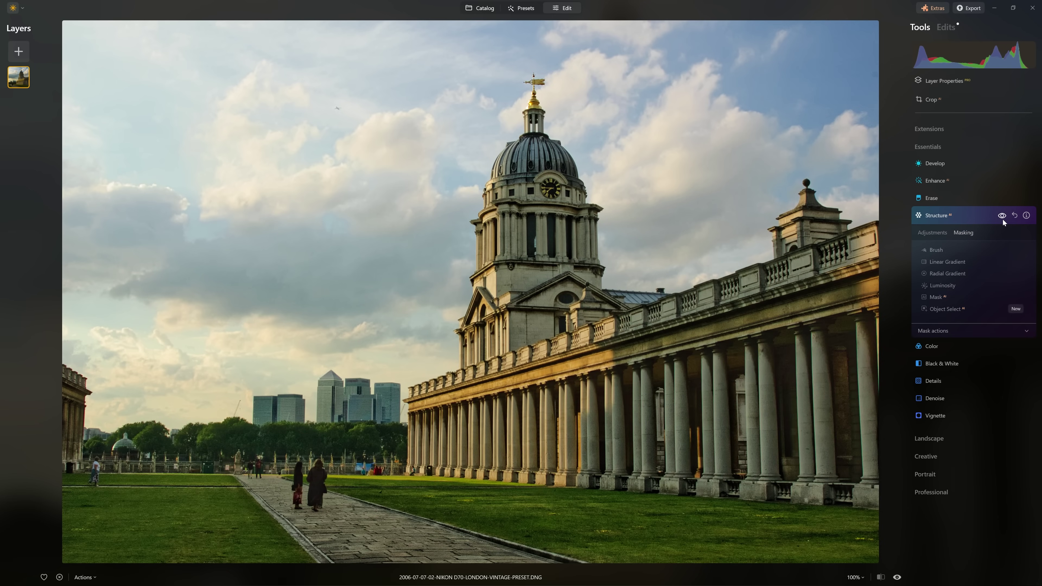
pyautogui.click(1002, 217)
pyautogui.click(1002, 217)
pyautogui.click(937, 224)
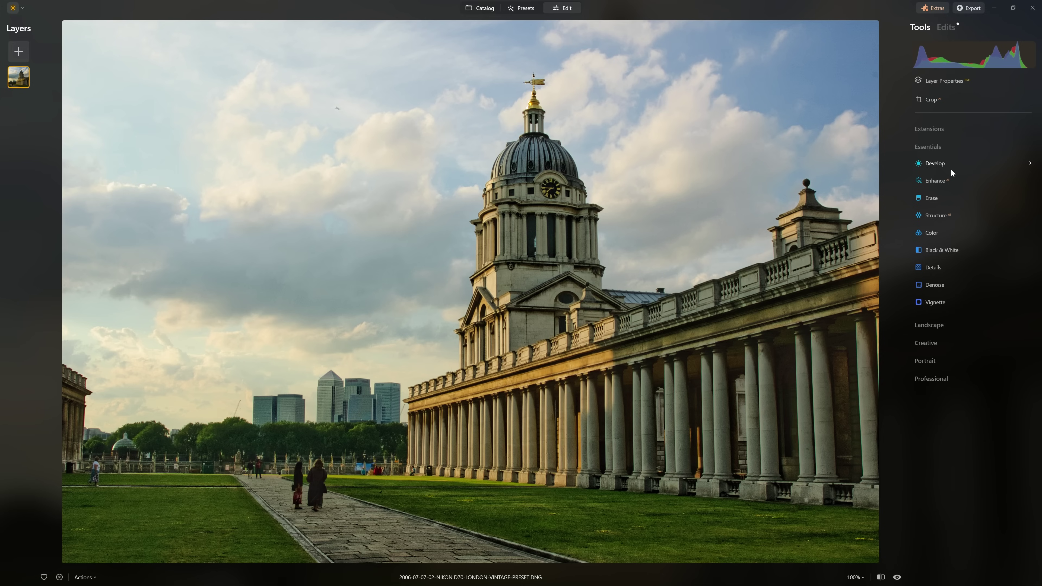
# Step: In Develop, set Temperature to 69 and Tint to 30, then show its Masking options
pyautogui.click(937, 164)
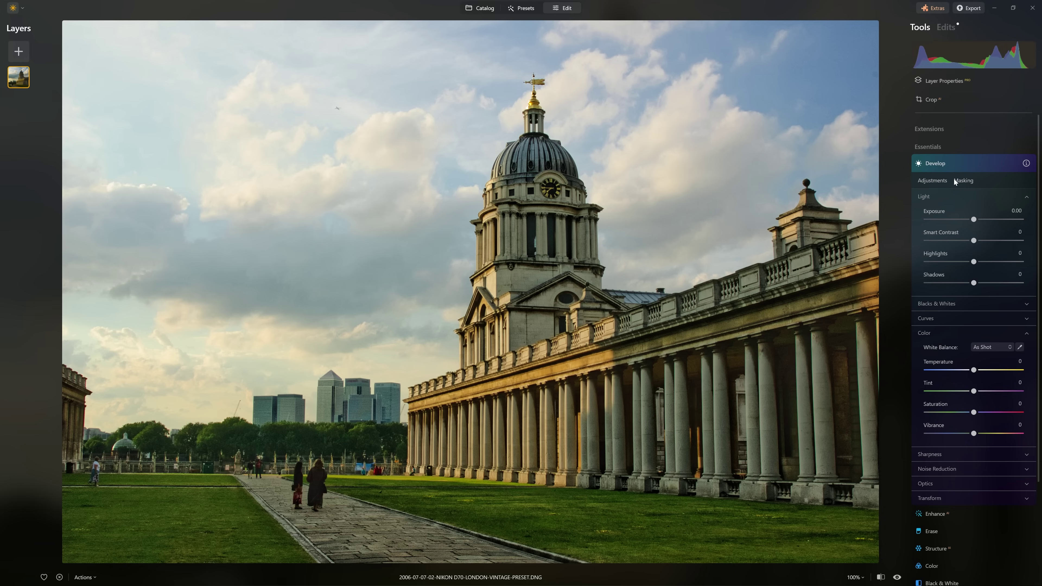
pyautogui.scroll(-3, 984, 349)
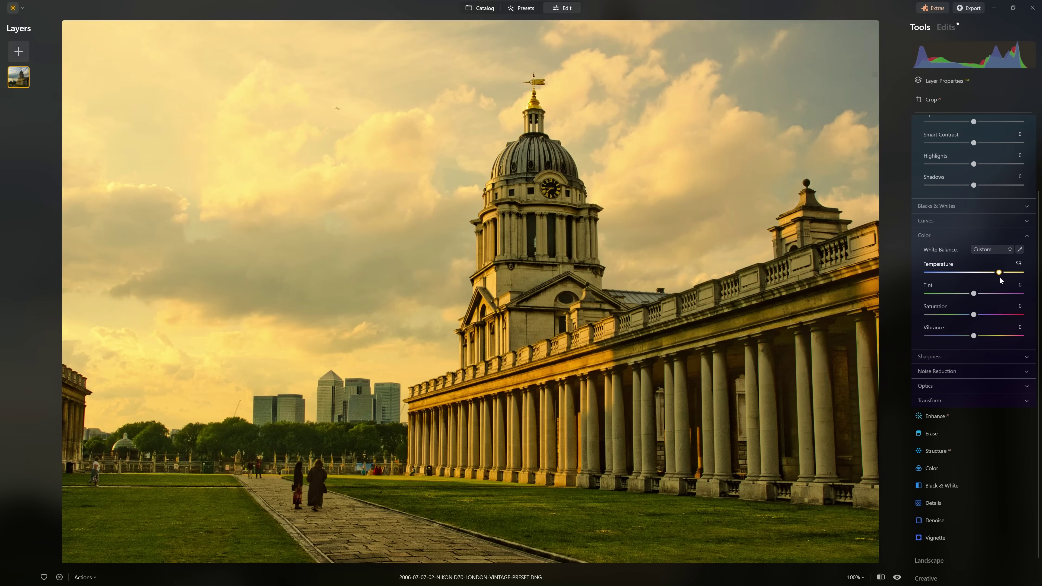
pyautogui.moveTo(973, 293); pyautogui.dragTo(1006, 275)
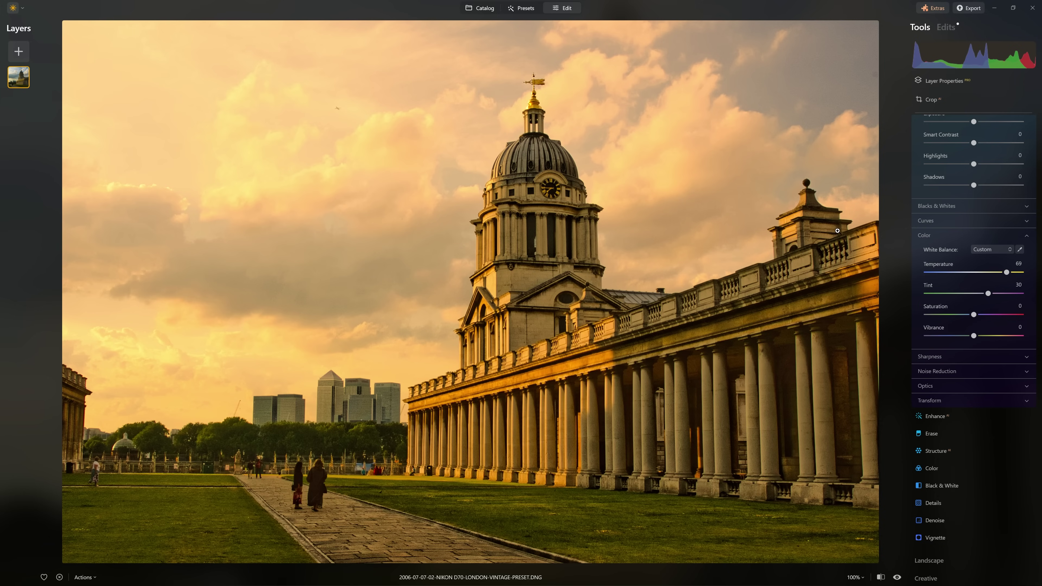
pyautogui.scroll(5, 984, 213)
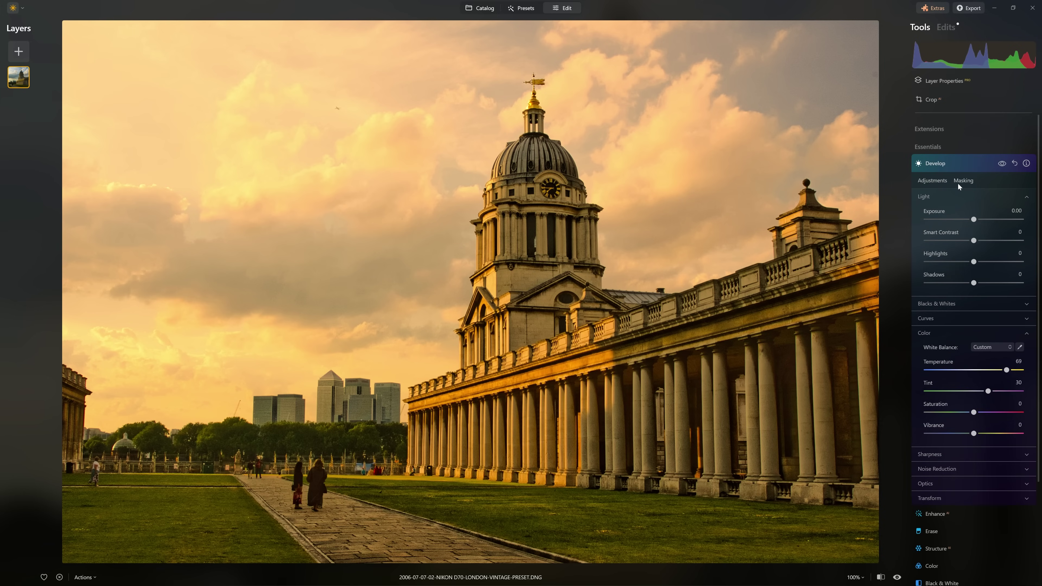
pyautogui.click(958, 181)
# Step: Add a Luminosity mask to Develop and narrow its luminance range with the handles
pyautogui.click(944, 232)
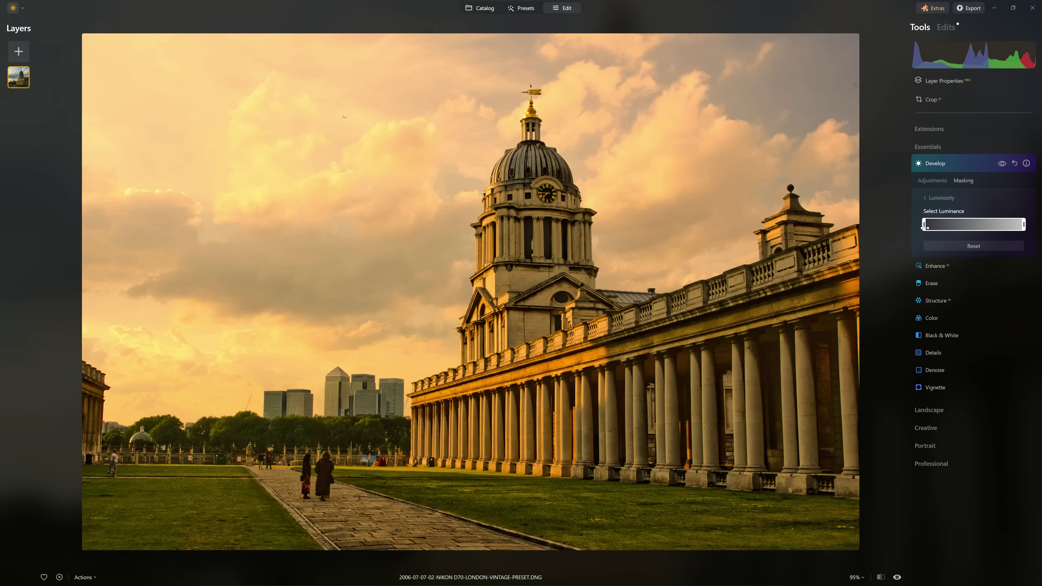
pyautogui.moveTo(924, 226); pyautogui.dragTo(952, 232)
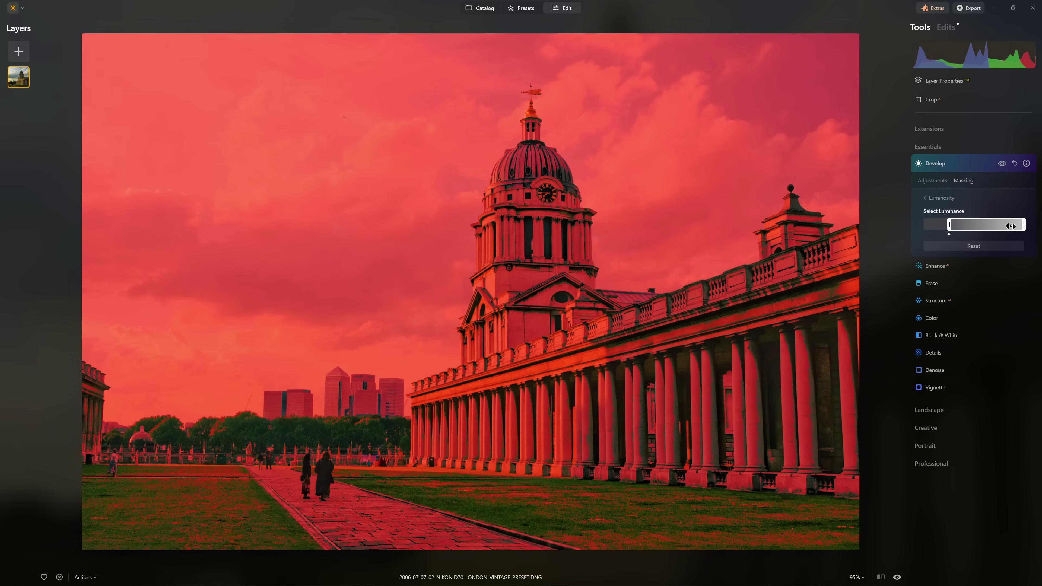
pyautogui.moveTo(1022, 226); pyautogui.dragTo(972, 226)
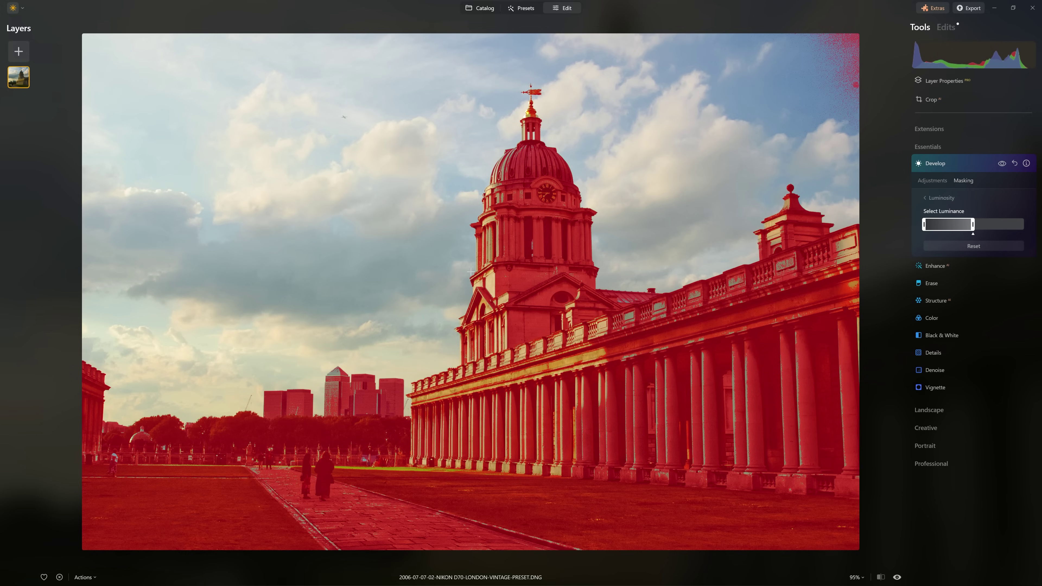
# Step: Sample bright sky and facade areas to target bright tones, then finish the luminosity mask
pyautogui.click(492, 284)
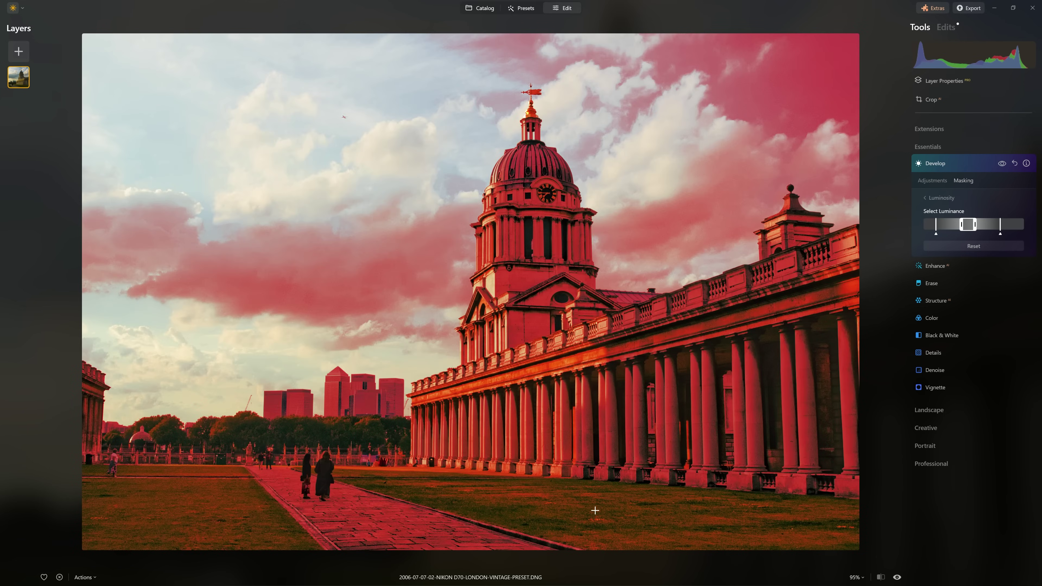
pyautogui.click(295, 477)
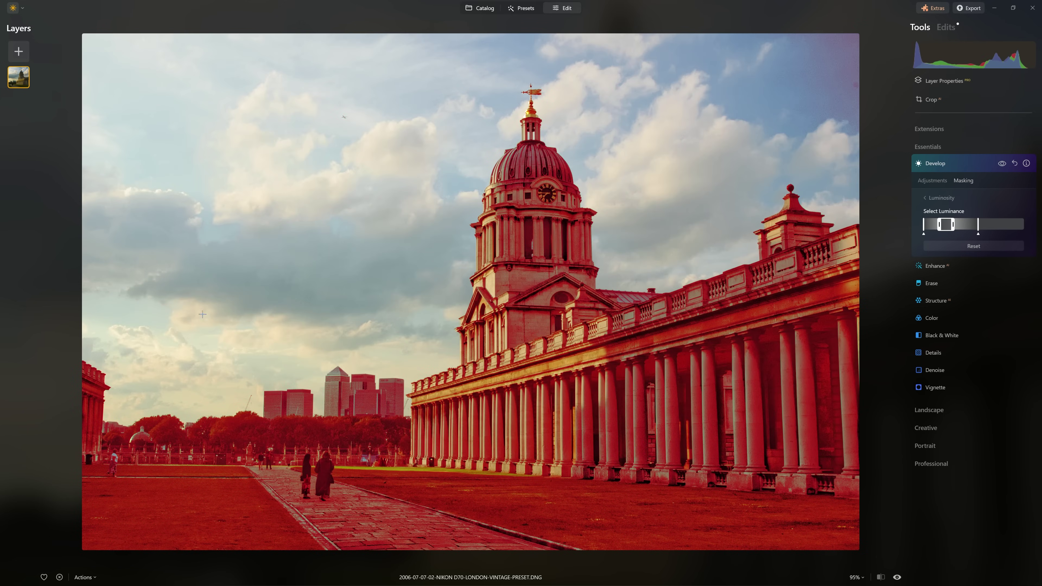
pyautogui.click(202, 314)
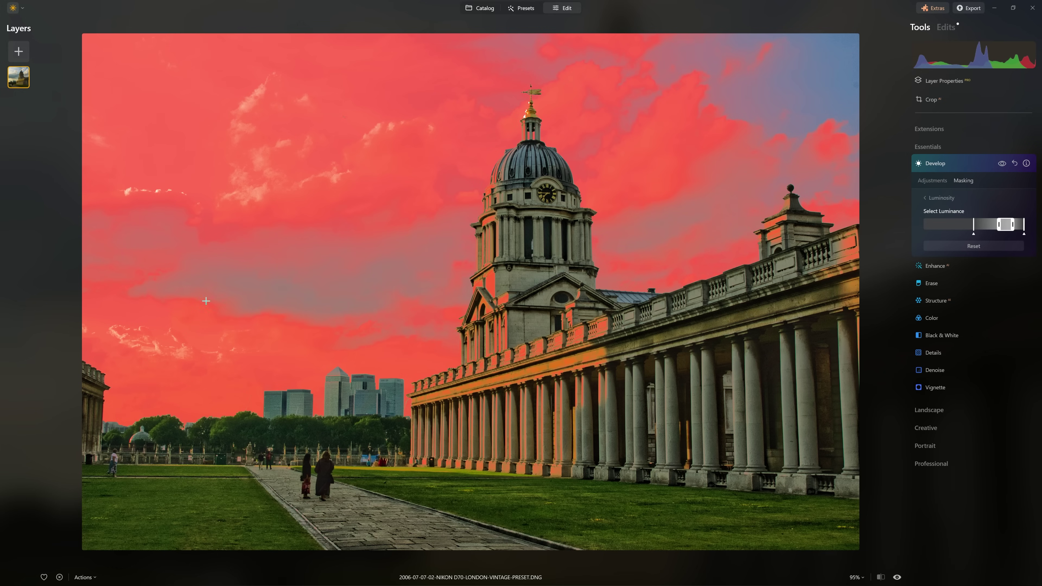
pyautogui.click(492, 285)
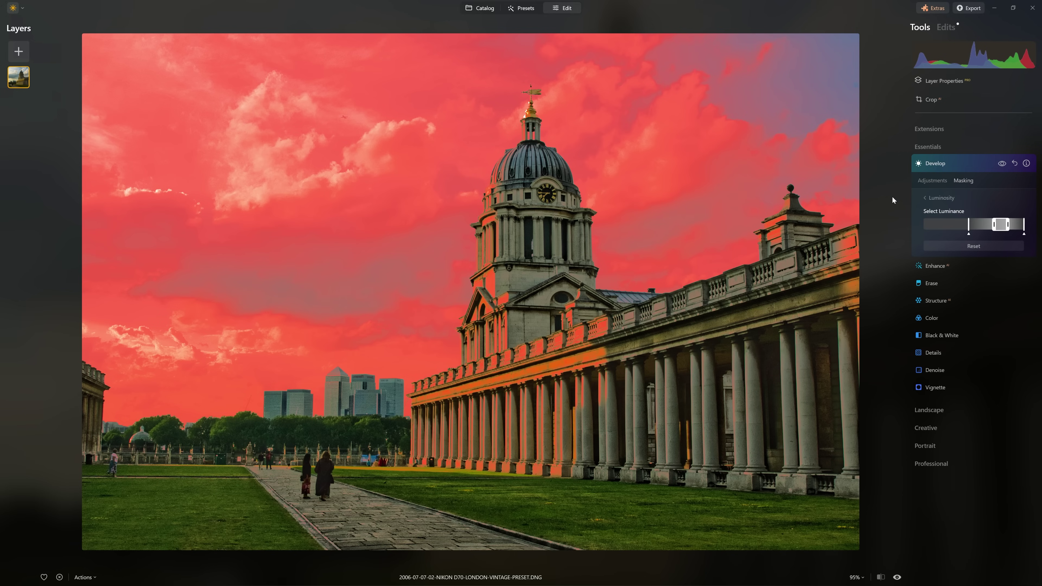
pyautogui.click(936, 197)
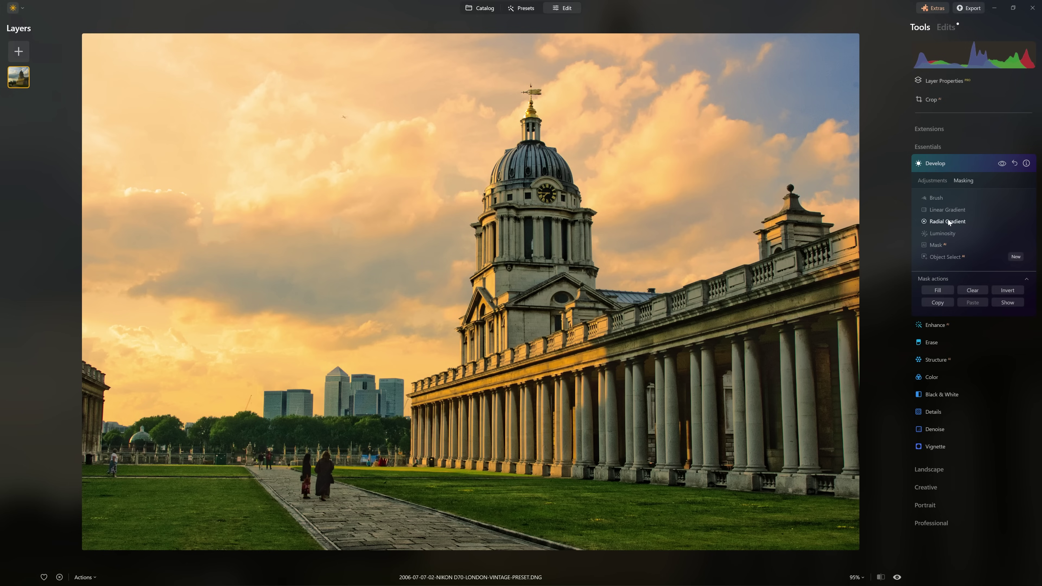
# Step: Erase the warming from the sky with the Erase brush, then collapse Develop
pyautogui.click(939, 199)
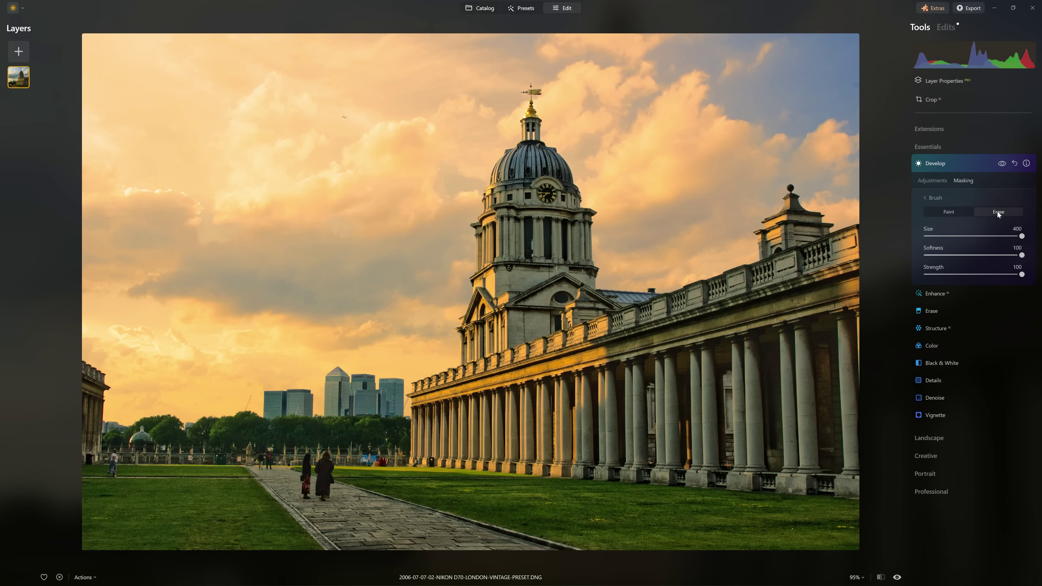
pyautogui.moveTo(798, 179)
pyautogui.mouseDown()
pyautogui.moveTo(847, 134)
pyautogui.moveTo(799, 102)
pyautogui.moveTo(759, 180)
pyautogui.moveTo(631, 37)
pyautogui.moveTo(543, 27)
pyautogui.moveTo(617, 147)
pyautogui.moveTo(610, 192)
pyautogui.moveTo(634, 233)
pyautogui.moveTo(721, 234)
pyautogui.moveTo(587, 2)
pyautogui.moveTo(465, 40)
pyautogui.moveTo(409, 142)
pyautogui.moveTo(392, 294)
pyautogui.moveTo(337, 233)
pyautogui.moveTo(284, 57)
pyautogui.moveTo(243, 206)
pyautogui.moveTo(105, 199)
pyautogui.moveTo(108, 388)
pyautogui.moveTo(312, 315)
pyautogui.moveTo(664, 250)
pyautogui.mouseUp()
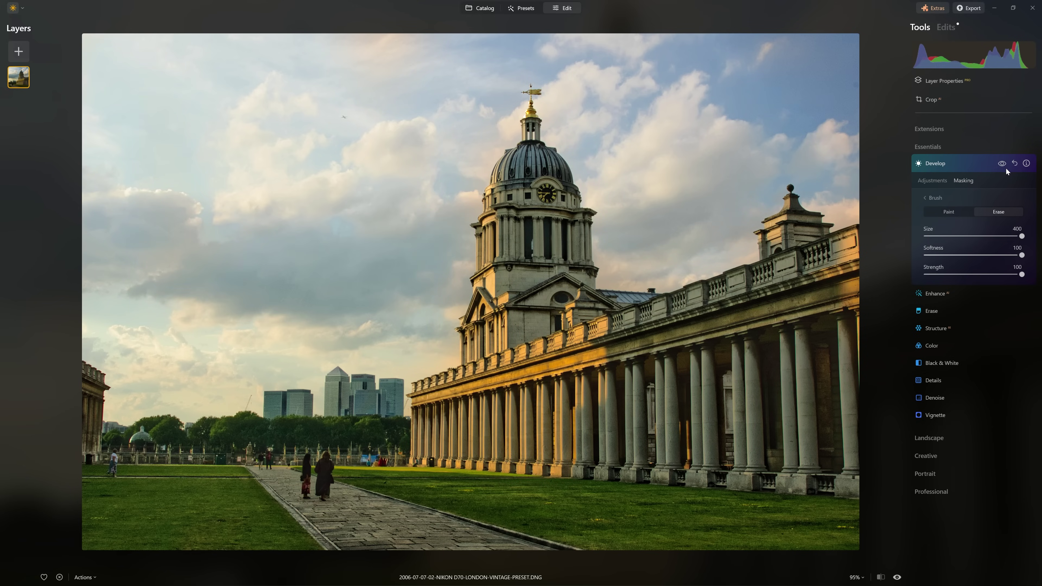
pyautogui.click(934, 186)
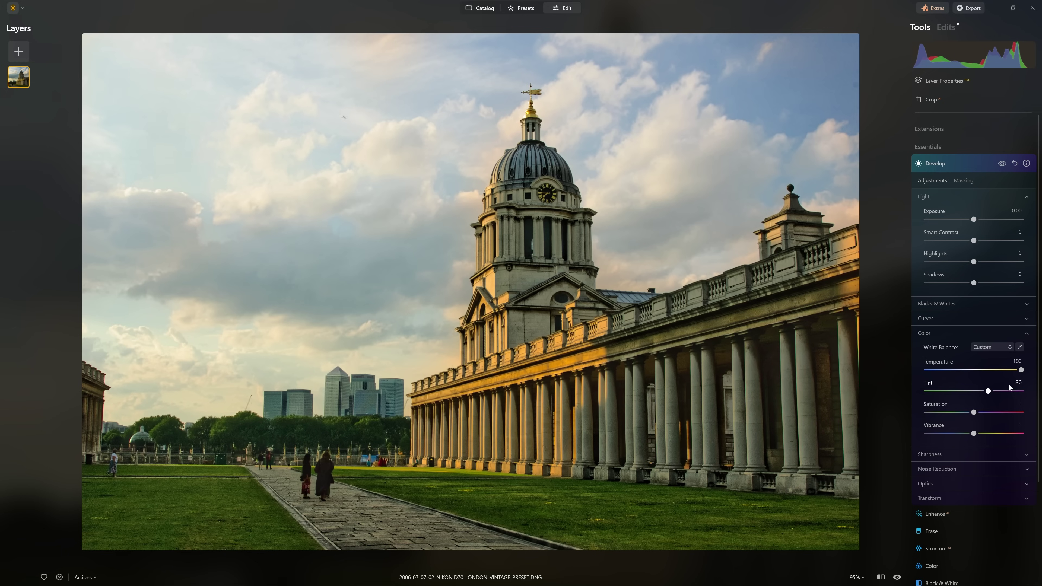
pyautogui.click(963, 180)
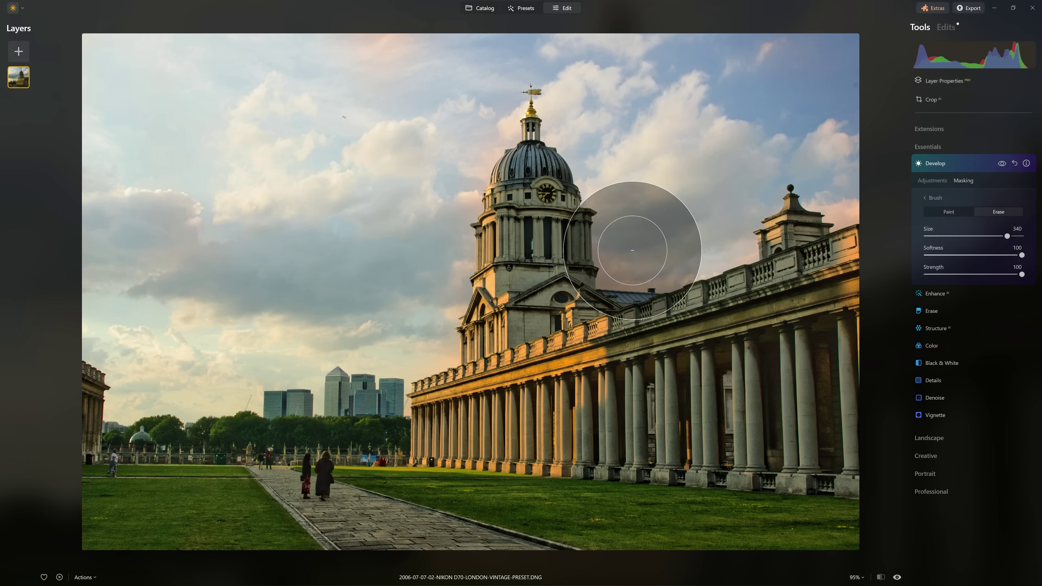
pyautogui.moveTo(618, 247)
pyautogui.mouseDown()
pyautogui.moveTo(744, 232)
pyautogui.moveTo(730, 251)
pyautogui.moveTo(748, 164)
pyautogui.moveTo(830, 198)
pyautogui.mouseUp()
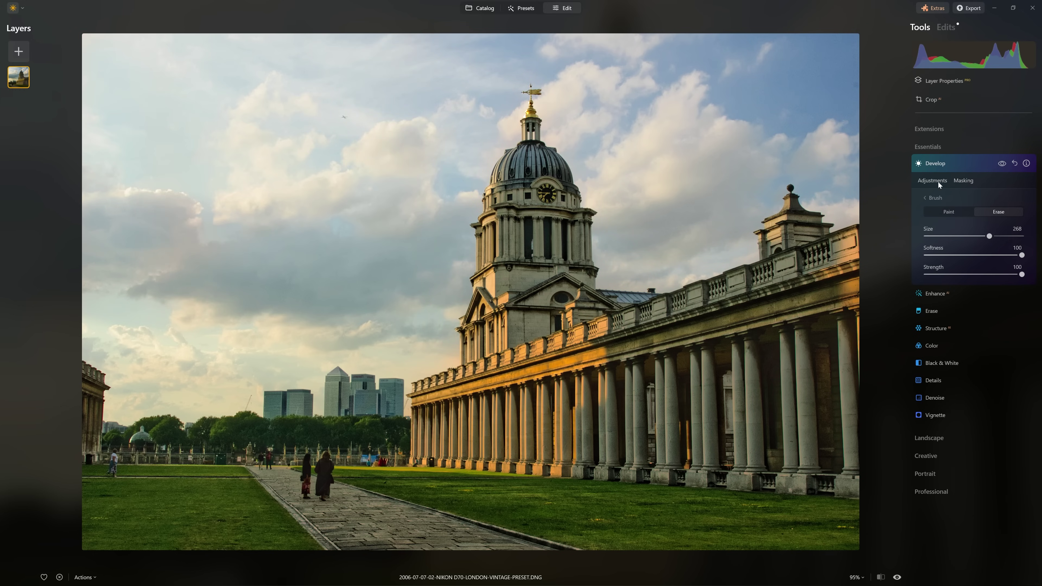
pyautogui.click(937, 164)
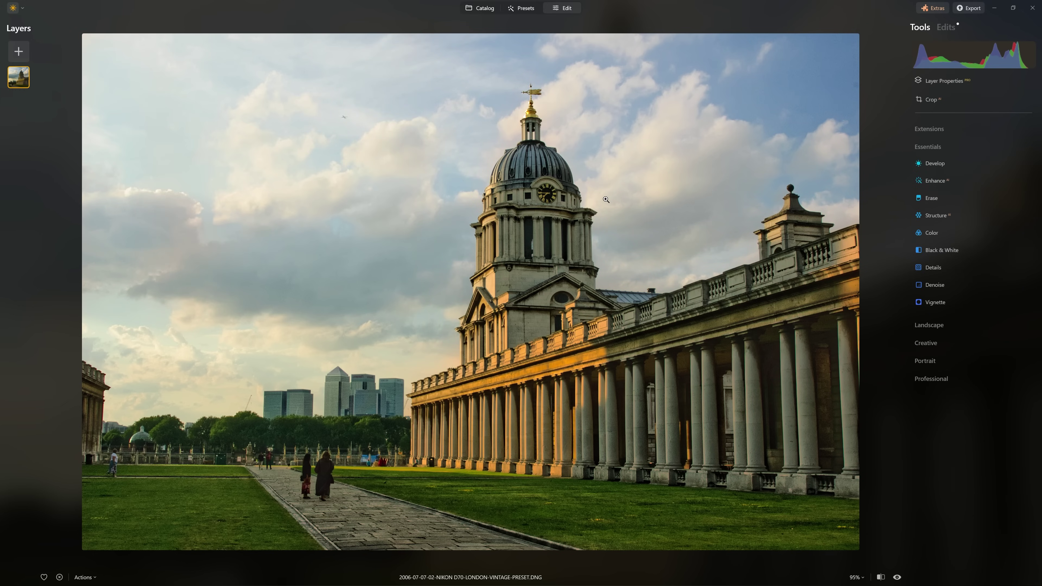
# Step: Return to the catalog and open the Eiffel Tower photo for editing
pyautogui.press('g')
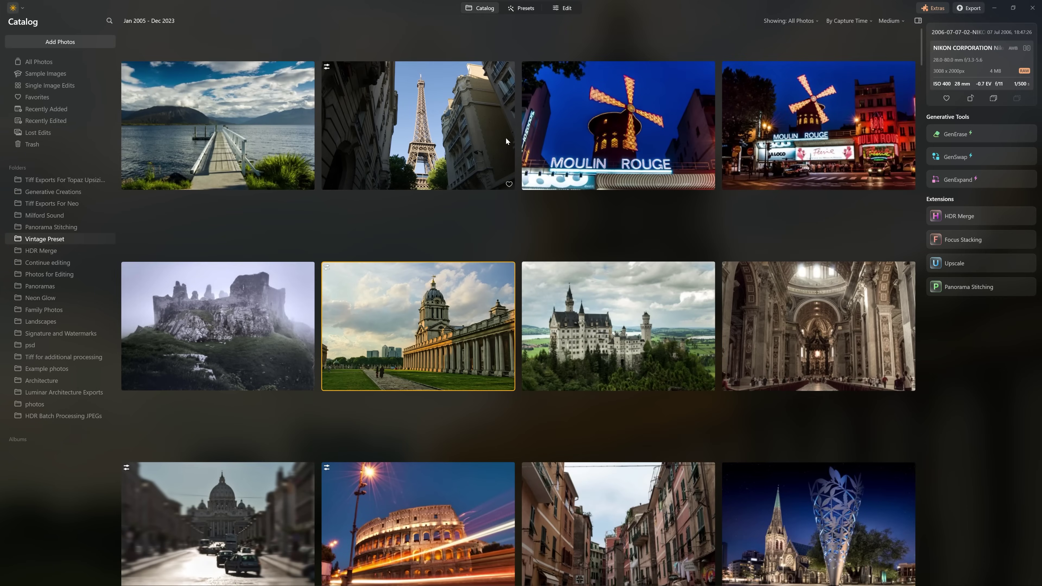
pyautogui.doubleClick(504, 137)
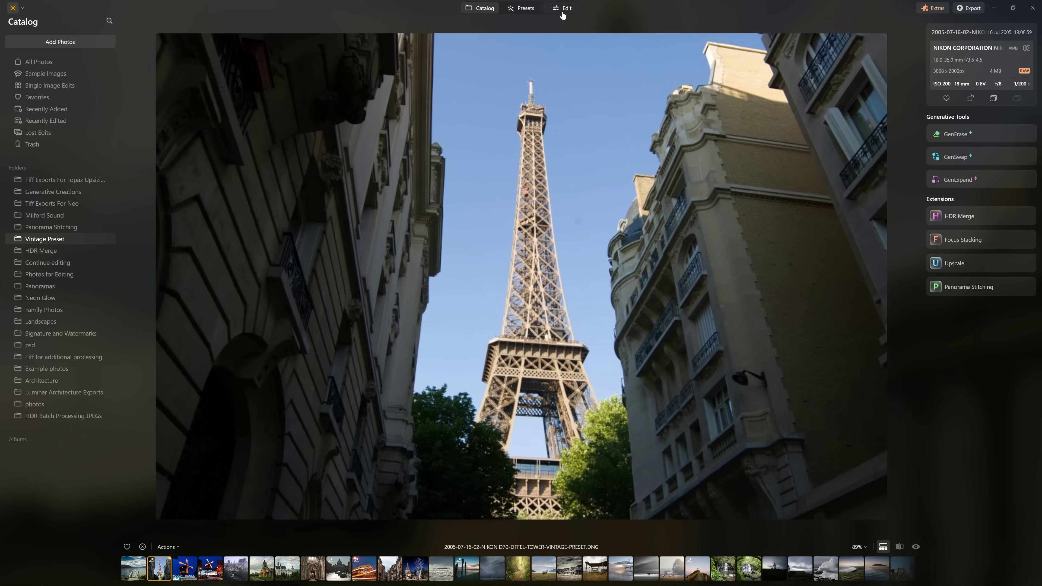
pyautogui.click(566, 9)
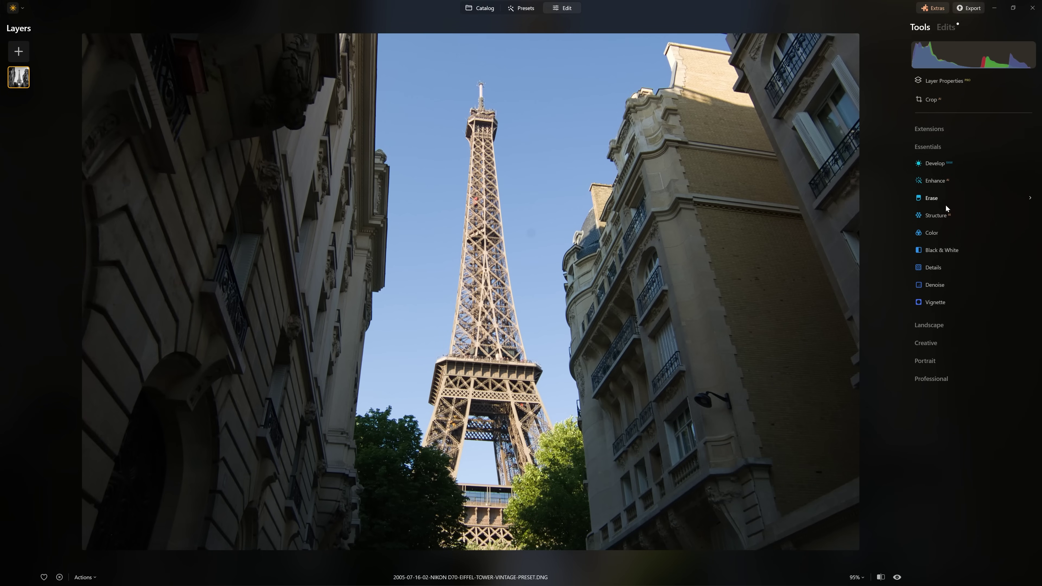
# Step: Apply Structure at Amount 100 and start an Object Select mask for it
pyautogui.click(939, 215)
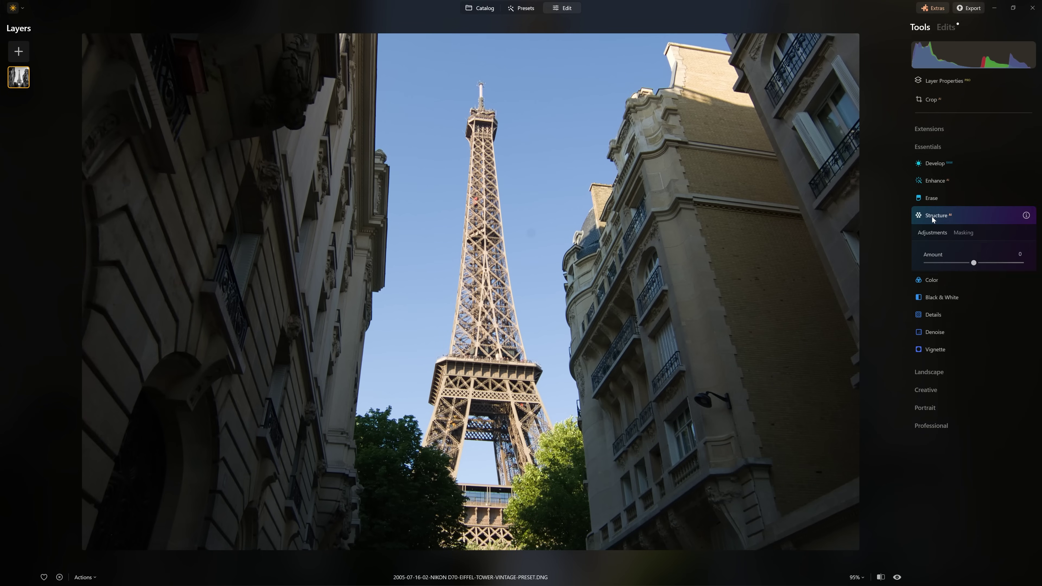
pyautogui.moveTo(976, 262); pyautogui.dragTo(1010, 261)
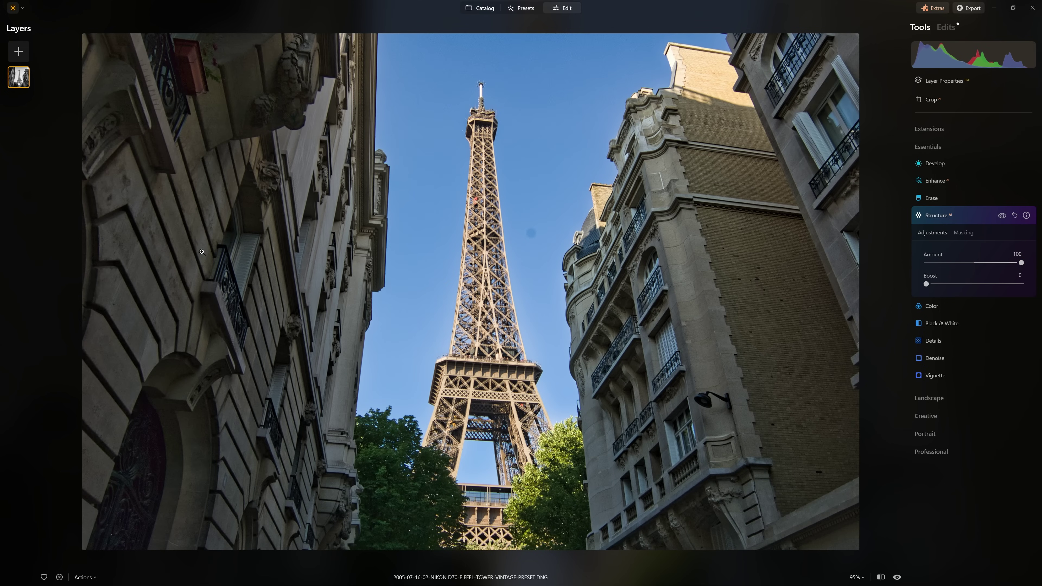
pyautogui.click(962, 232)
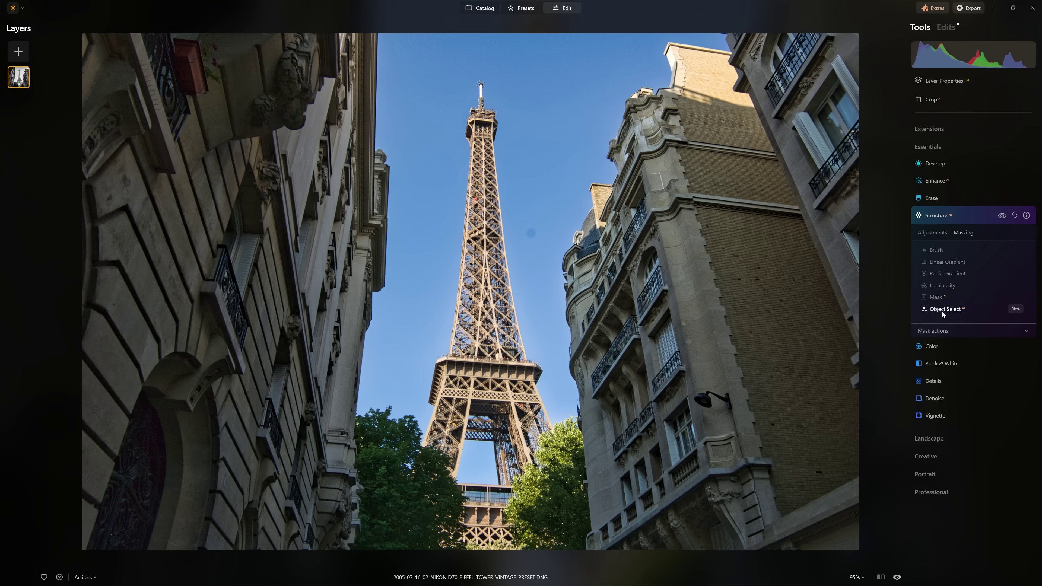
pyautogui.click(958, 310)
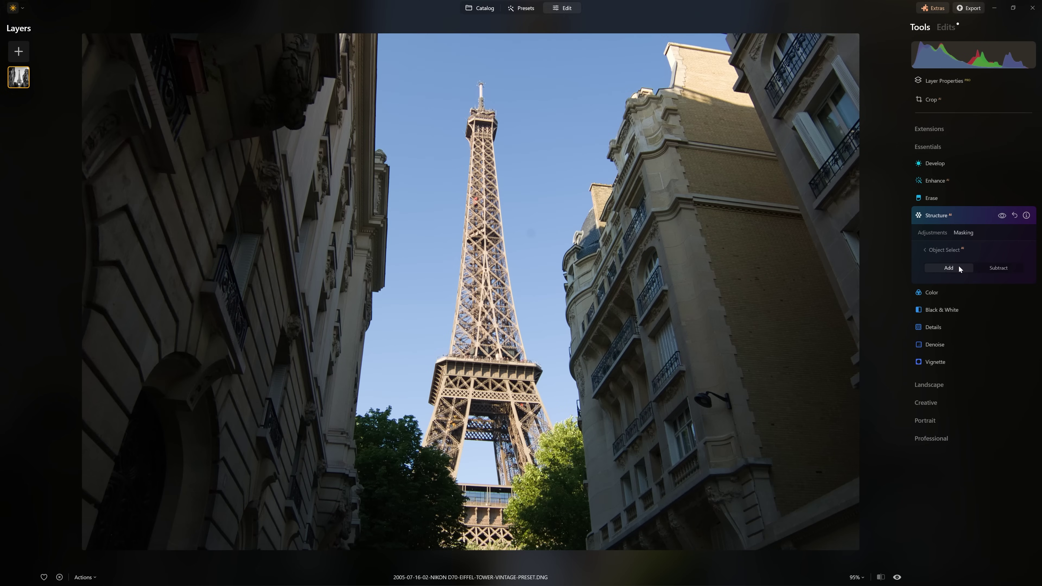
# Step: Add the buildings on both sides of the Eiffel Tower to the Object Select mask, then switch to Brush
pyautogui.click(999, 269)
pyautogui.click(961, 268)
pyautogui.click(779, 238)
pyautogui.click(697, 130)
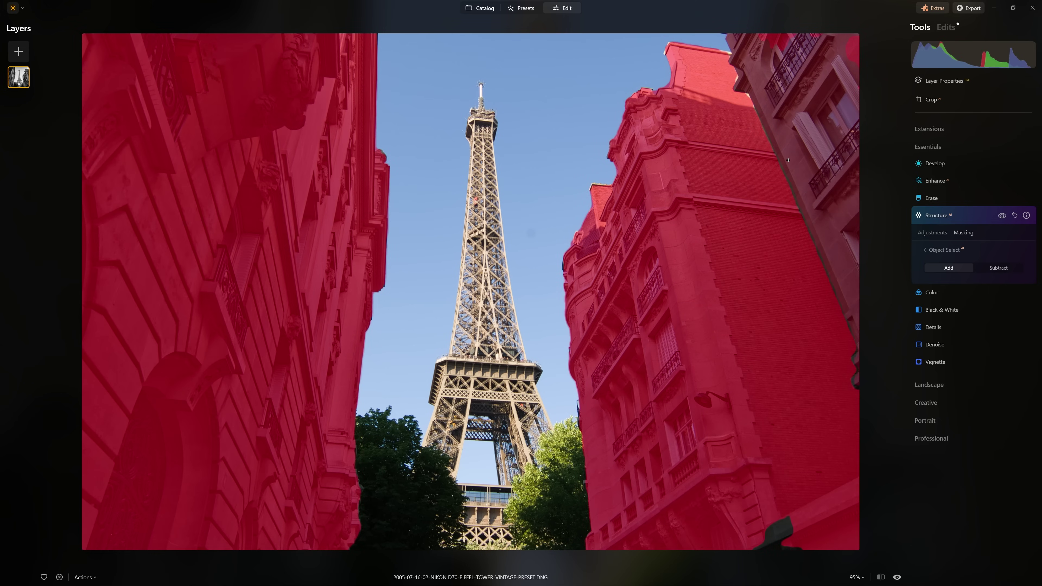
pyautogui.scroll(5, 784, 164)
pyautogui.scroll(-4, 782, 108)
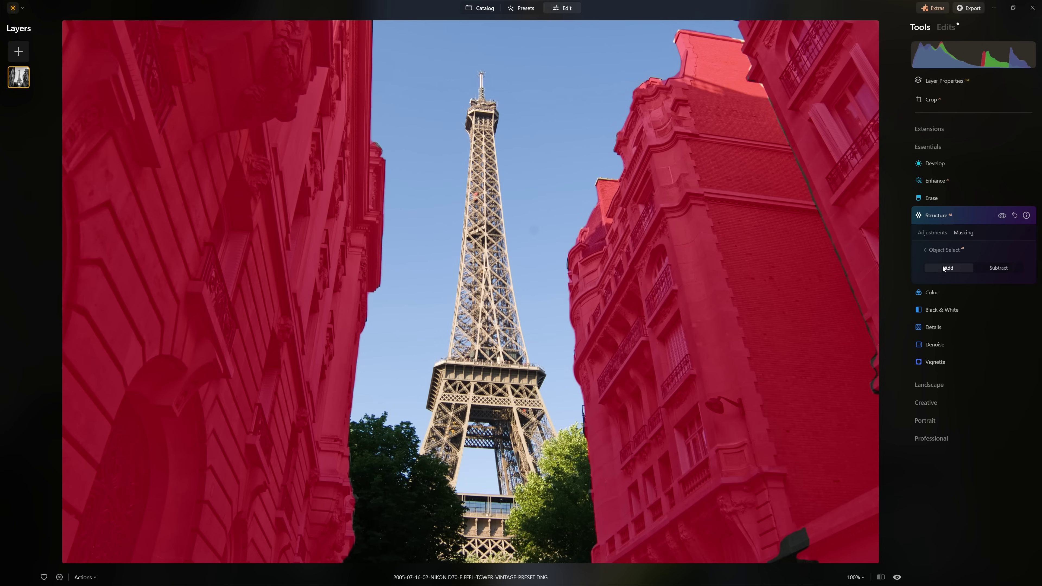
pyautogui.click(941, 253)
pyautogui.click(939, 251)
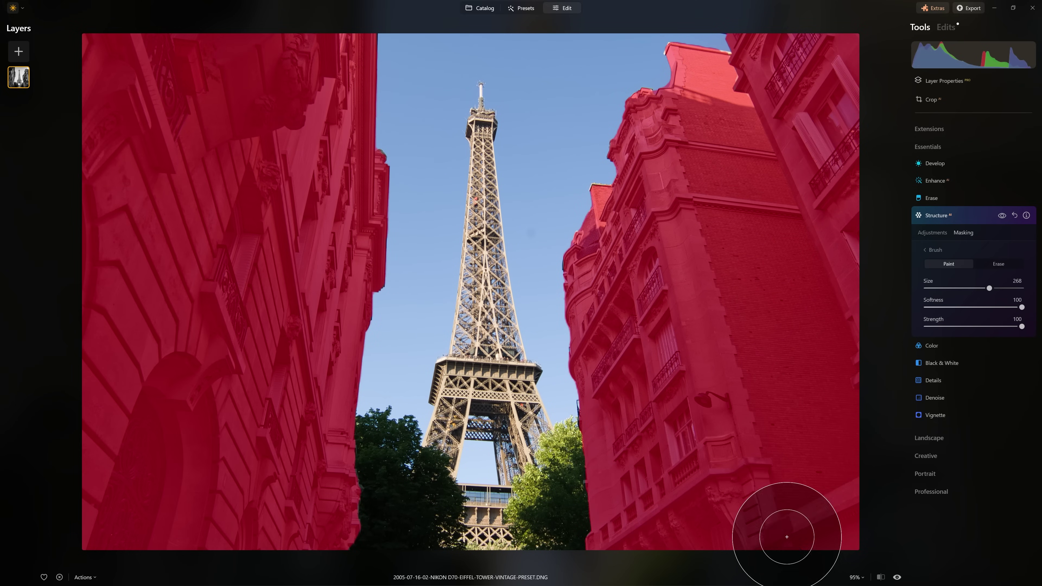
pyautogui.click(1000, 216)
pyautogui.click(1000, 216)
pyautogui.click(1000, 217)
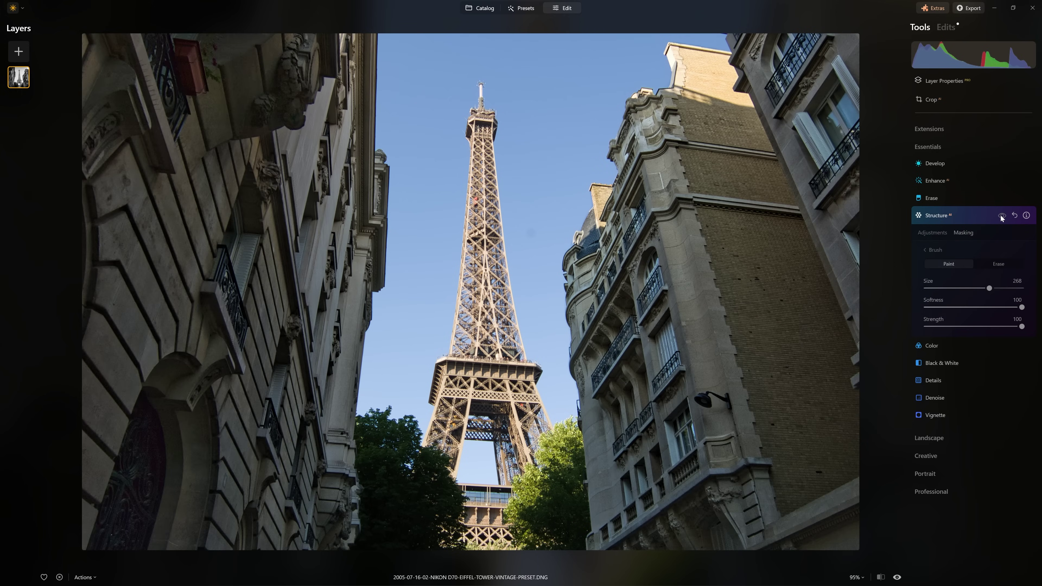
pyautogui.click(1000, 216)
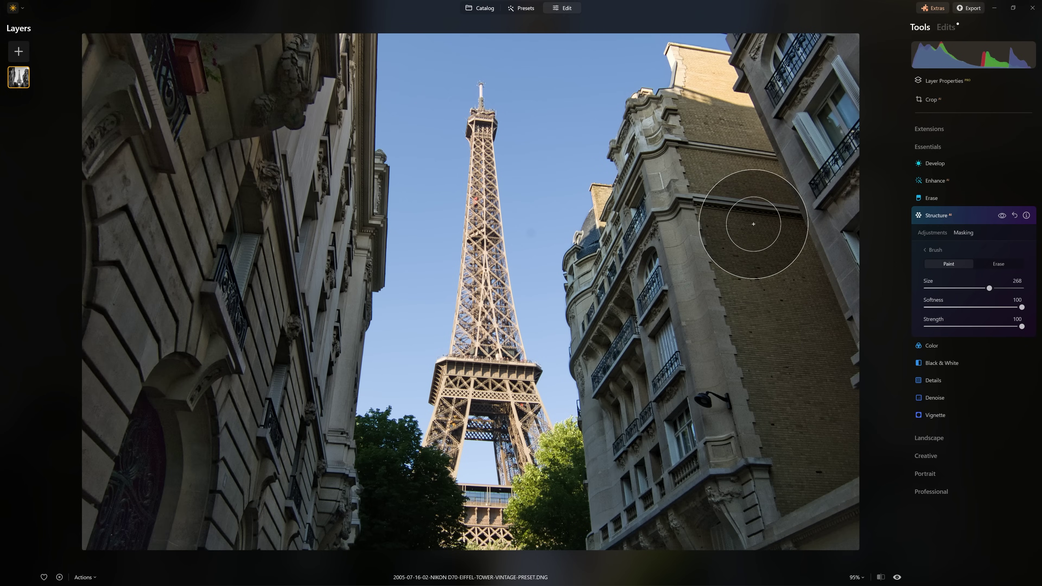
pyautogui.scroll(5, 697, 174)
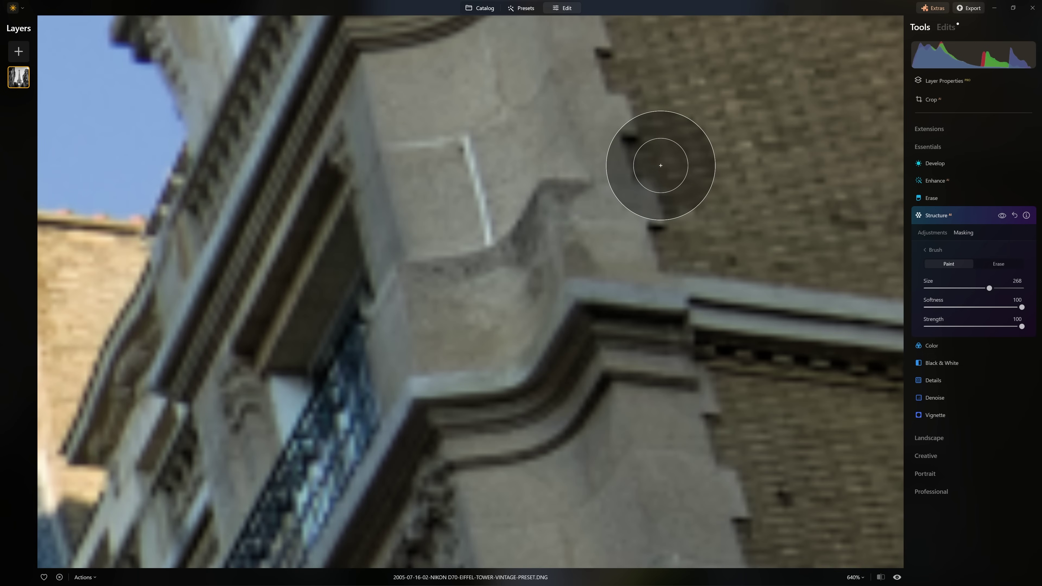